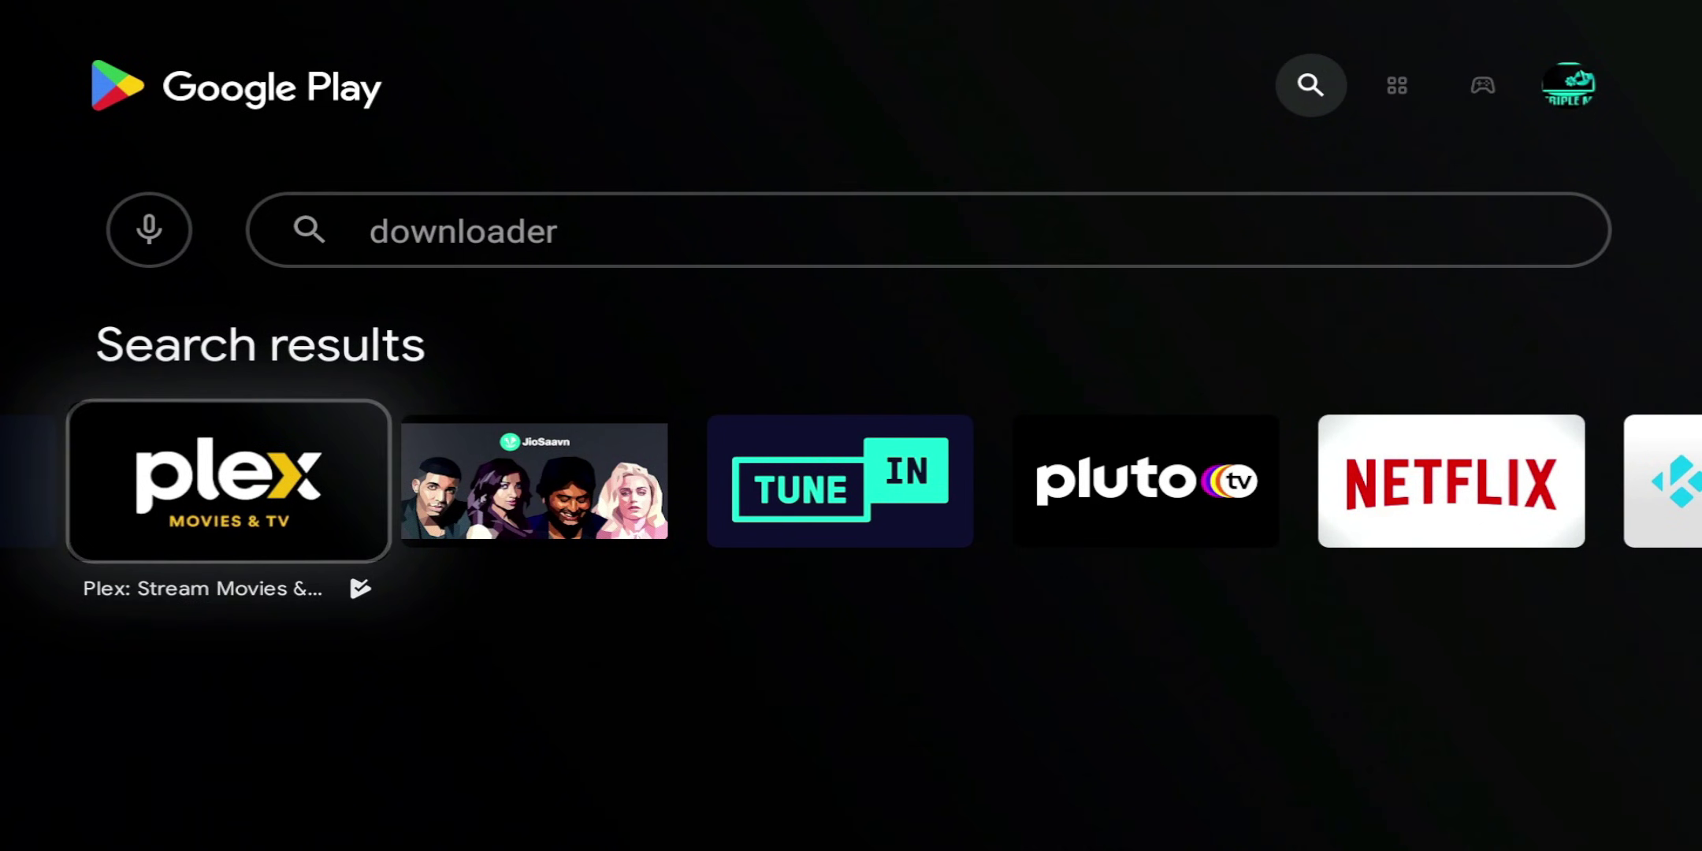
pyautogui.press('Left')
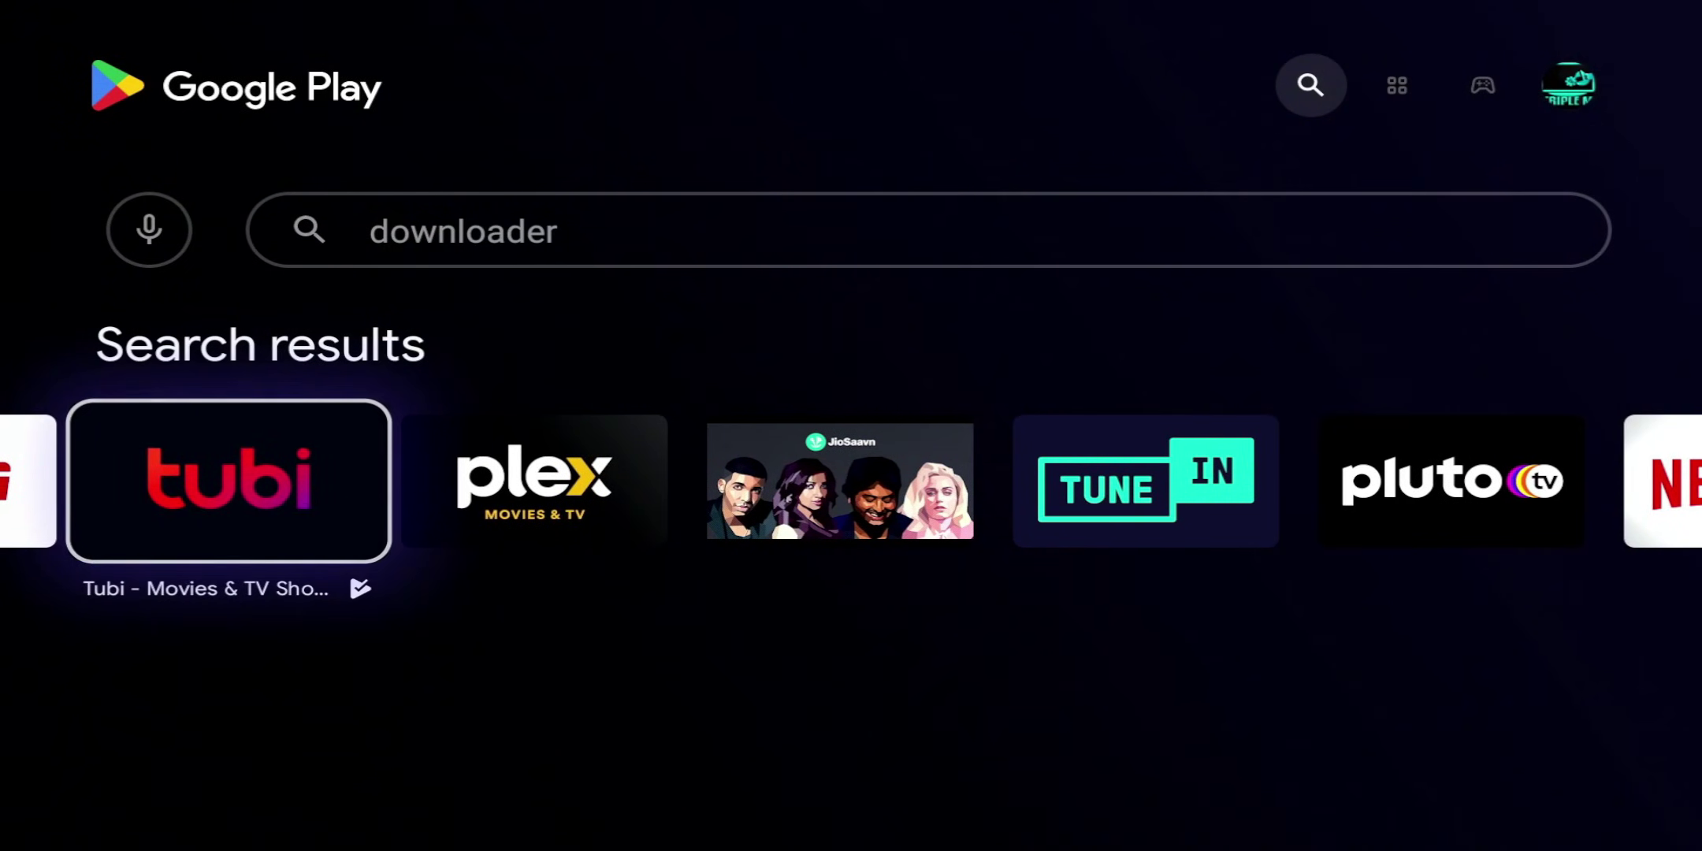
pyautogui.press('Home')
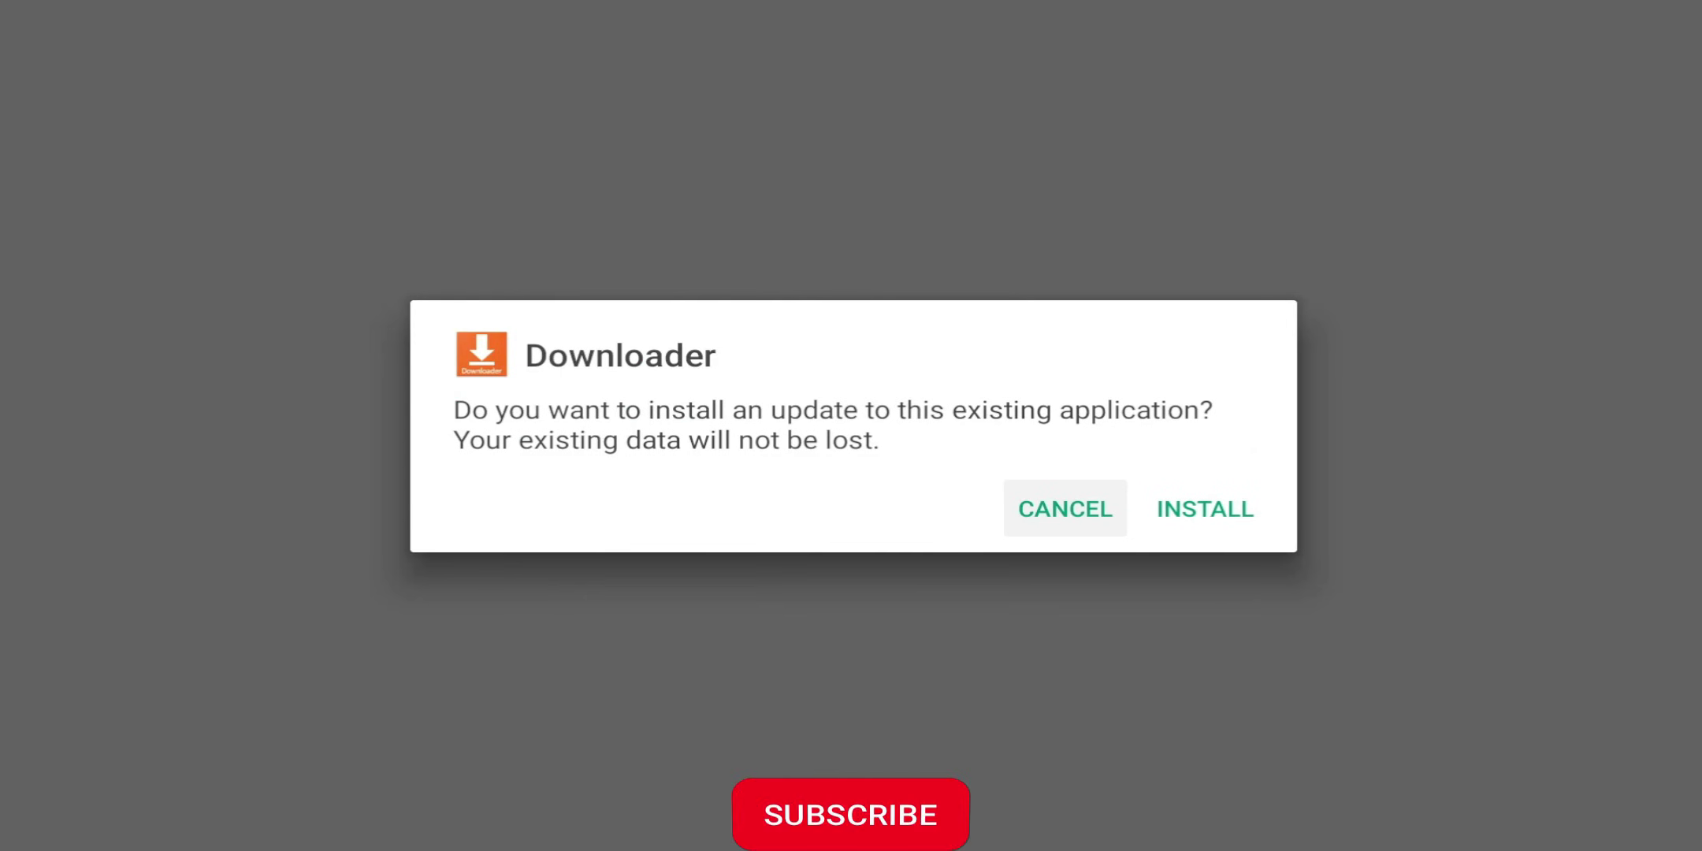
# - Install the update to the existing Downloader application
pyautogui.press('Right')
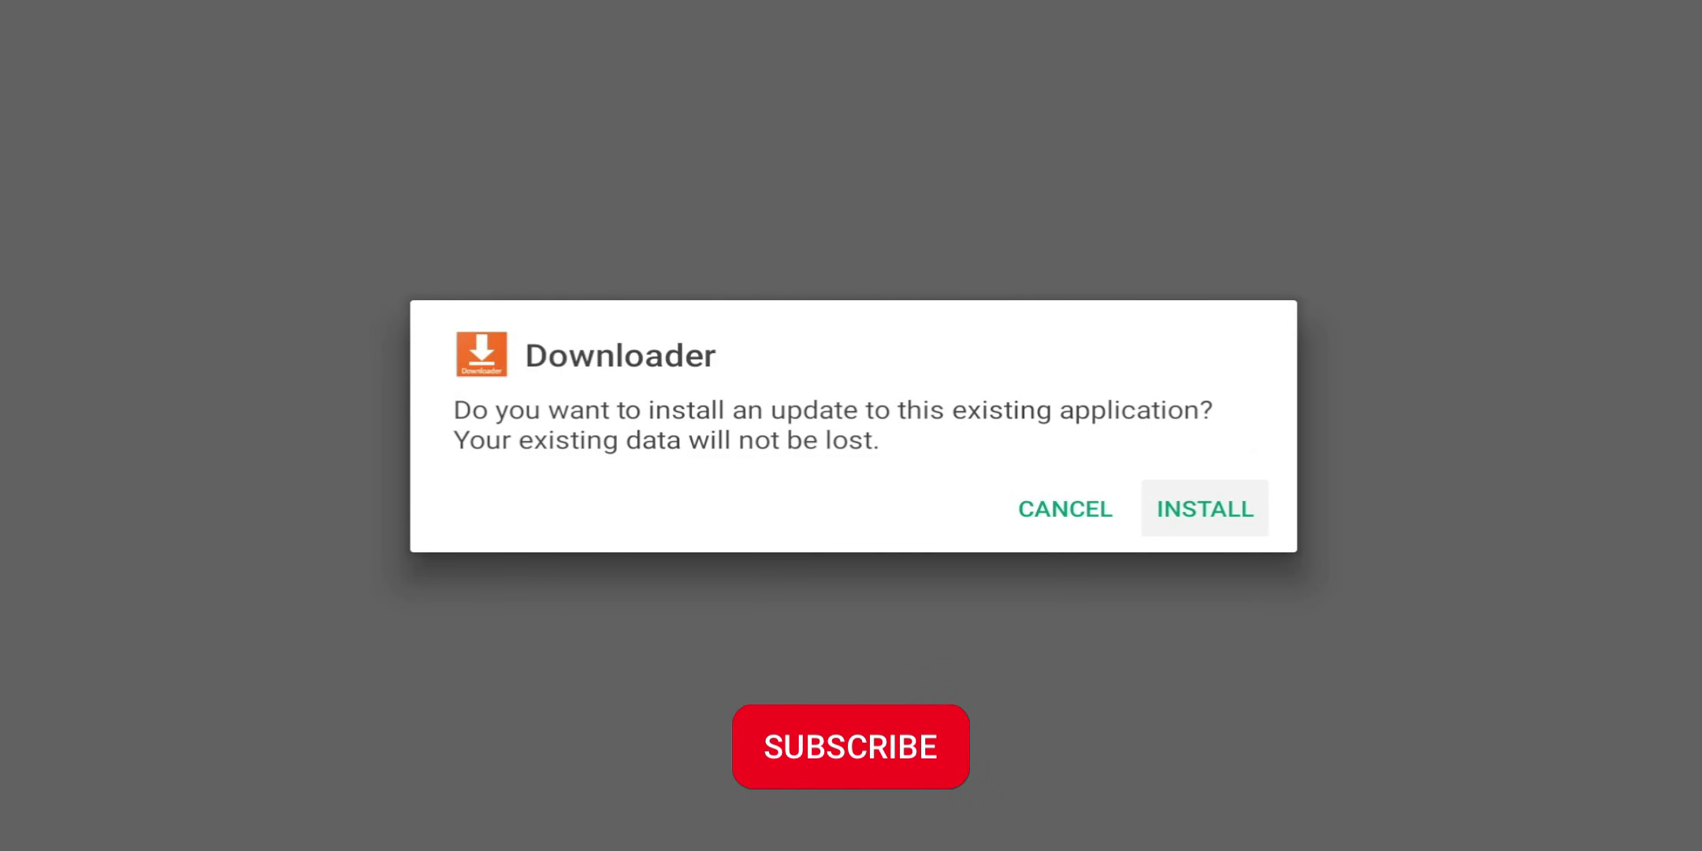
pyautogui.press('Return')
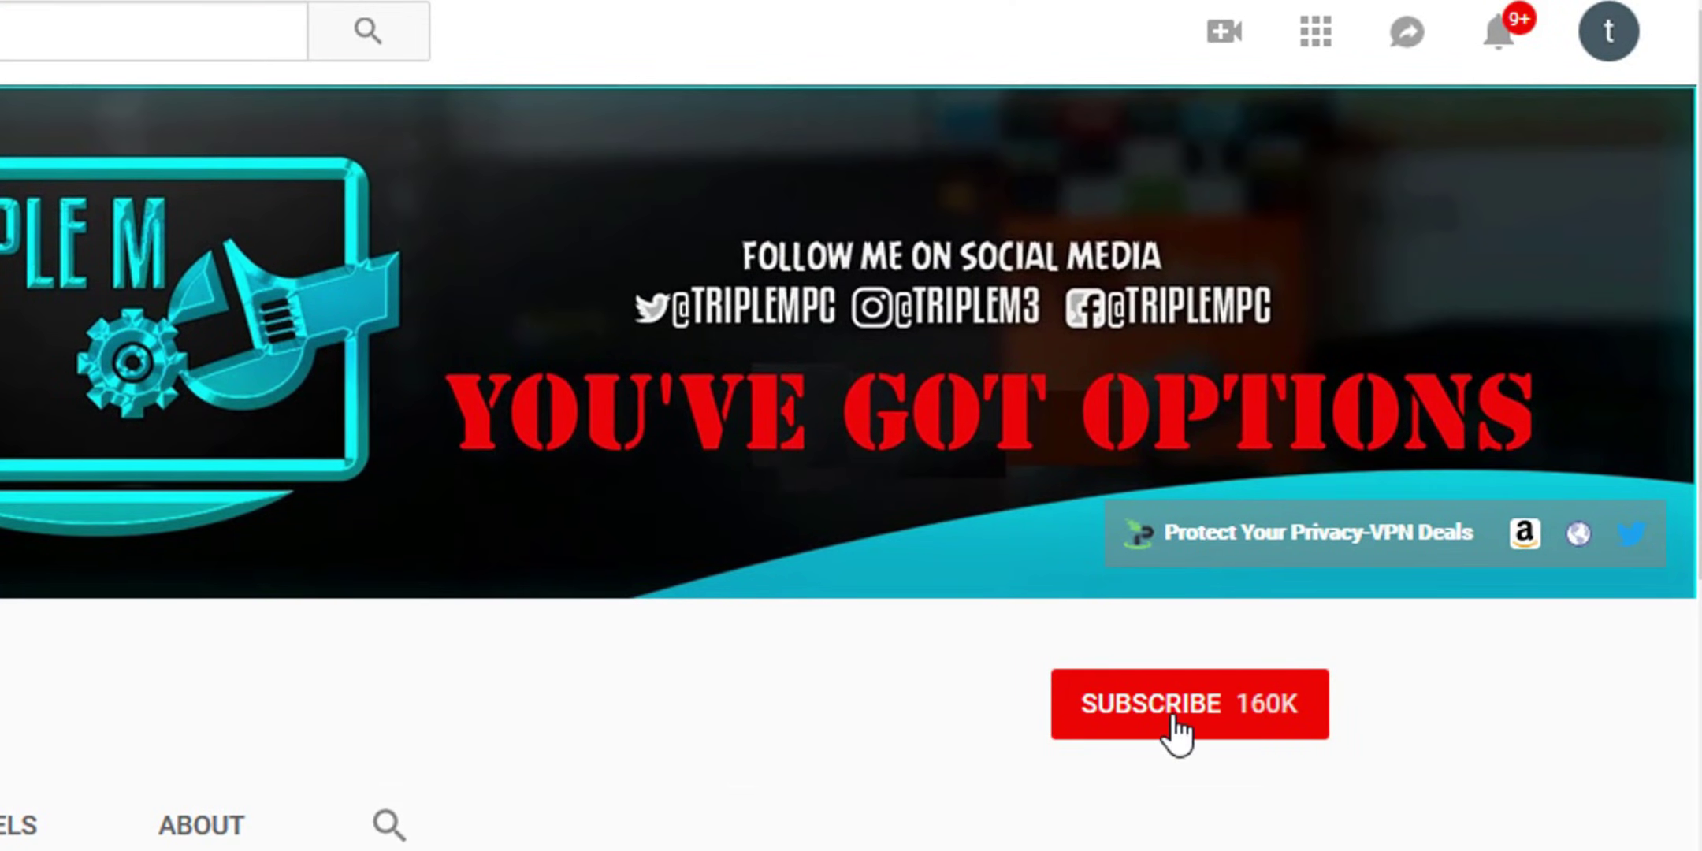
pyautogui.click(1178, 727)
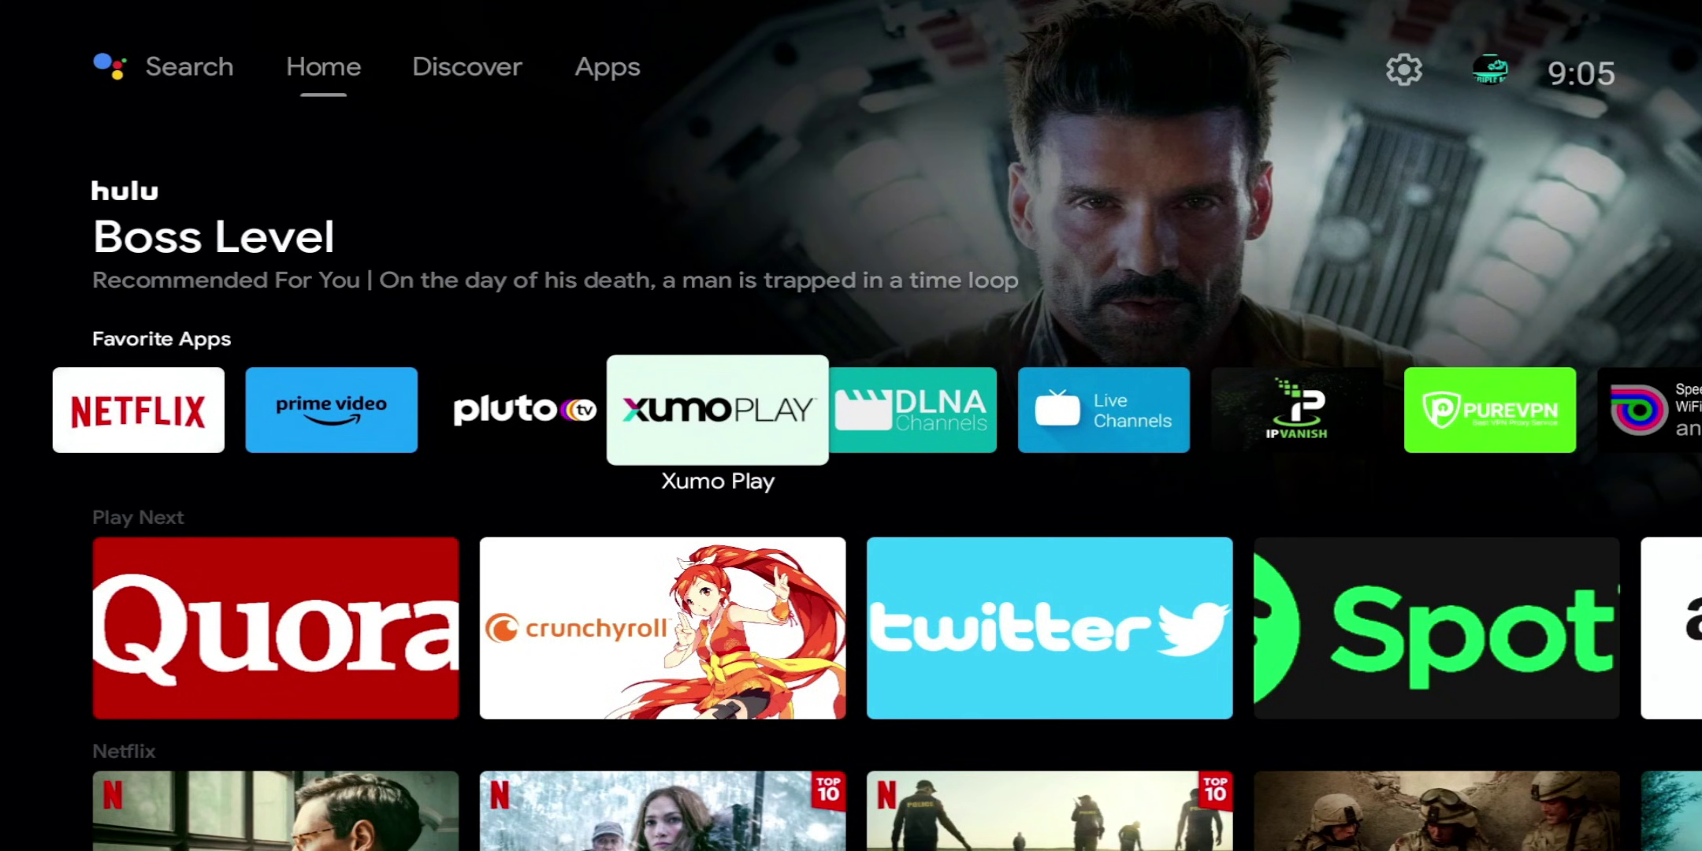
# - Look through the Favorite Apps row on the home screen as far as the Puffin TV browser
pyautogui.press('XF86AudioRaiseVolume')
pyautogui.press('Right')
pyautogui.press('Right')
pyautogui.press('Right')
pyautogui.press('Right')
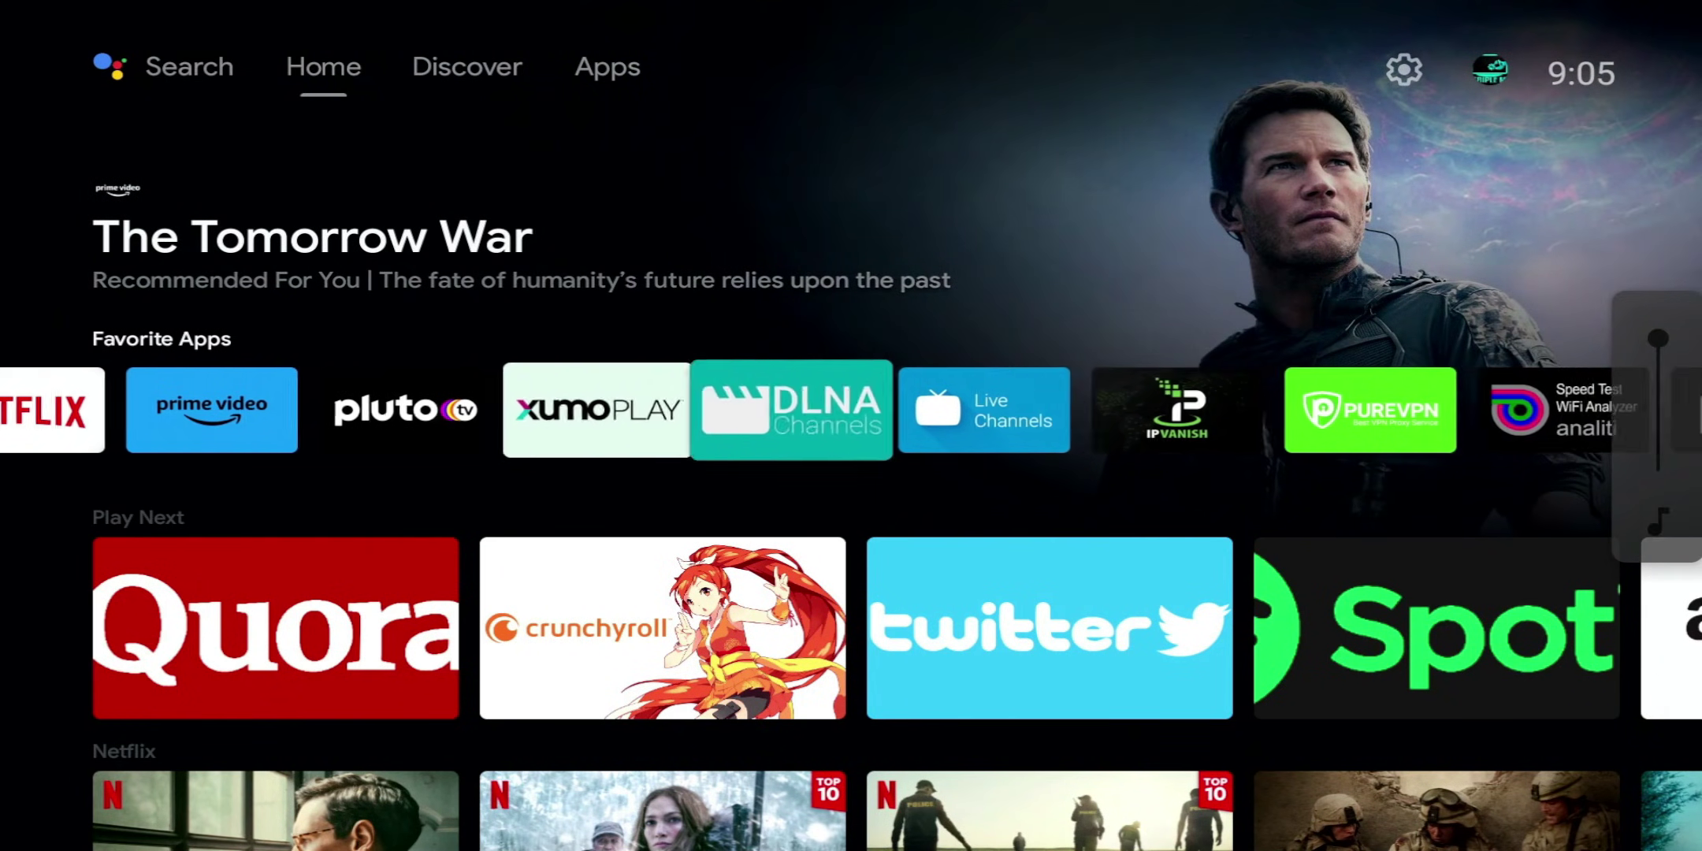
pyautogui.press('Right')
pyautogui.press('Right')
pyautogui.press('Right')
pyautogui.press('Right')
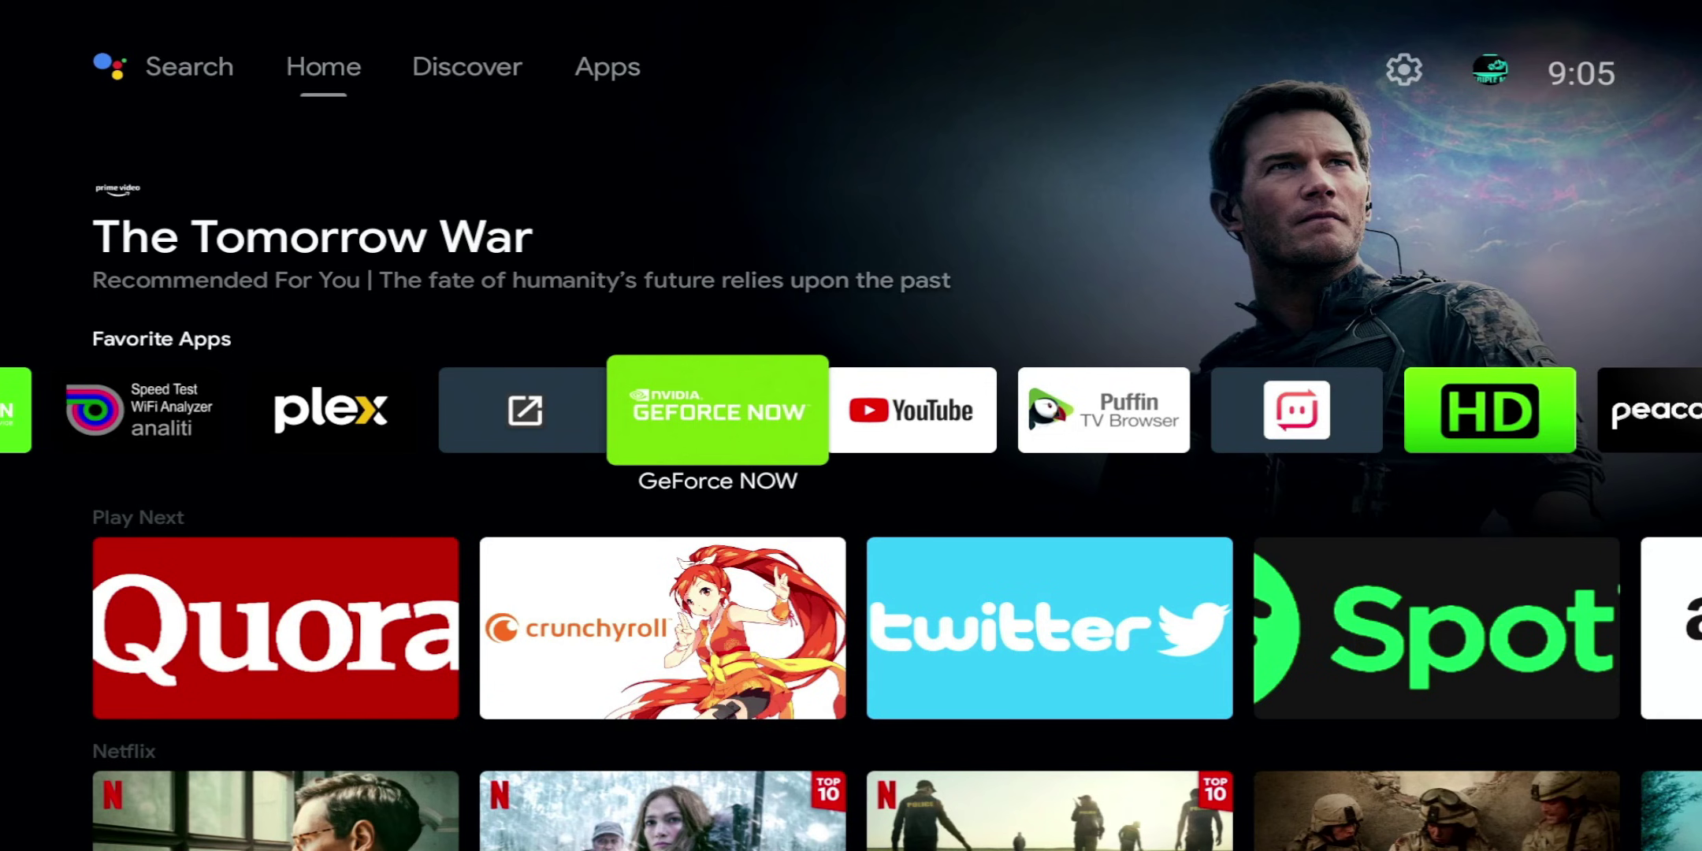
pyautogui.press('Right')
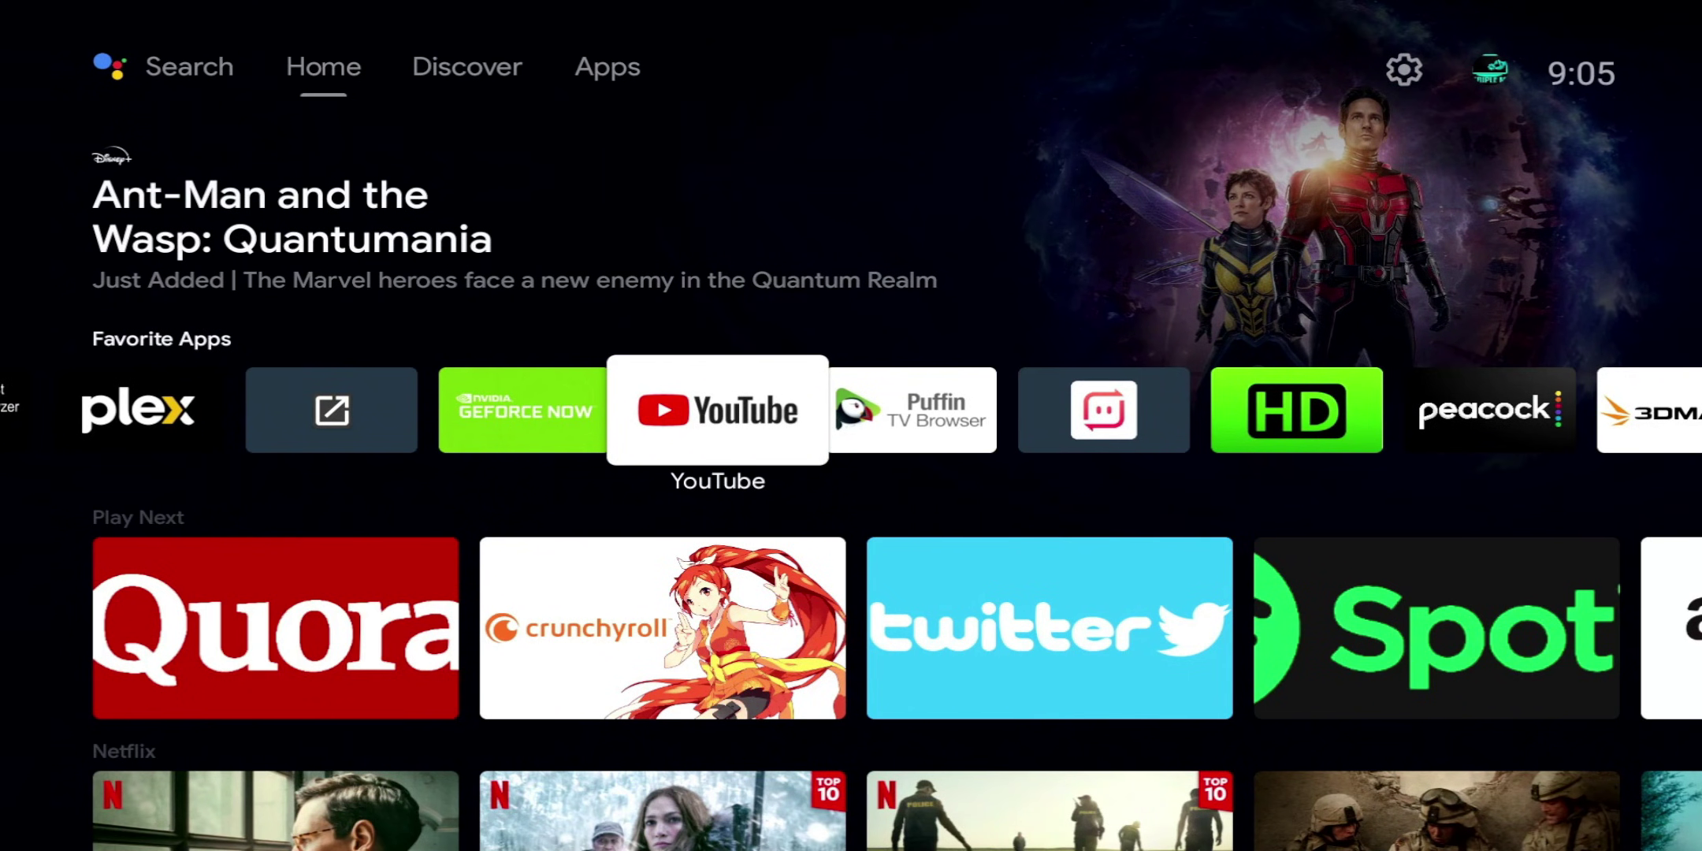
pyautogui.press('Right')
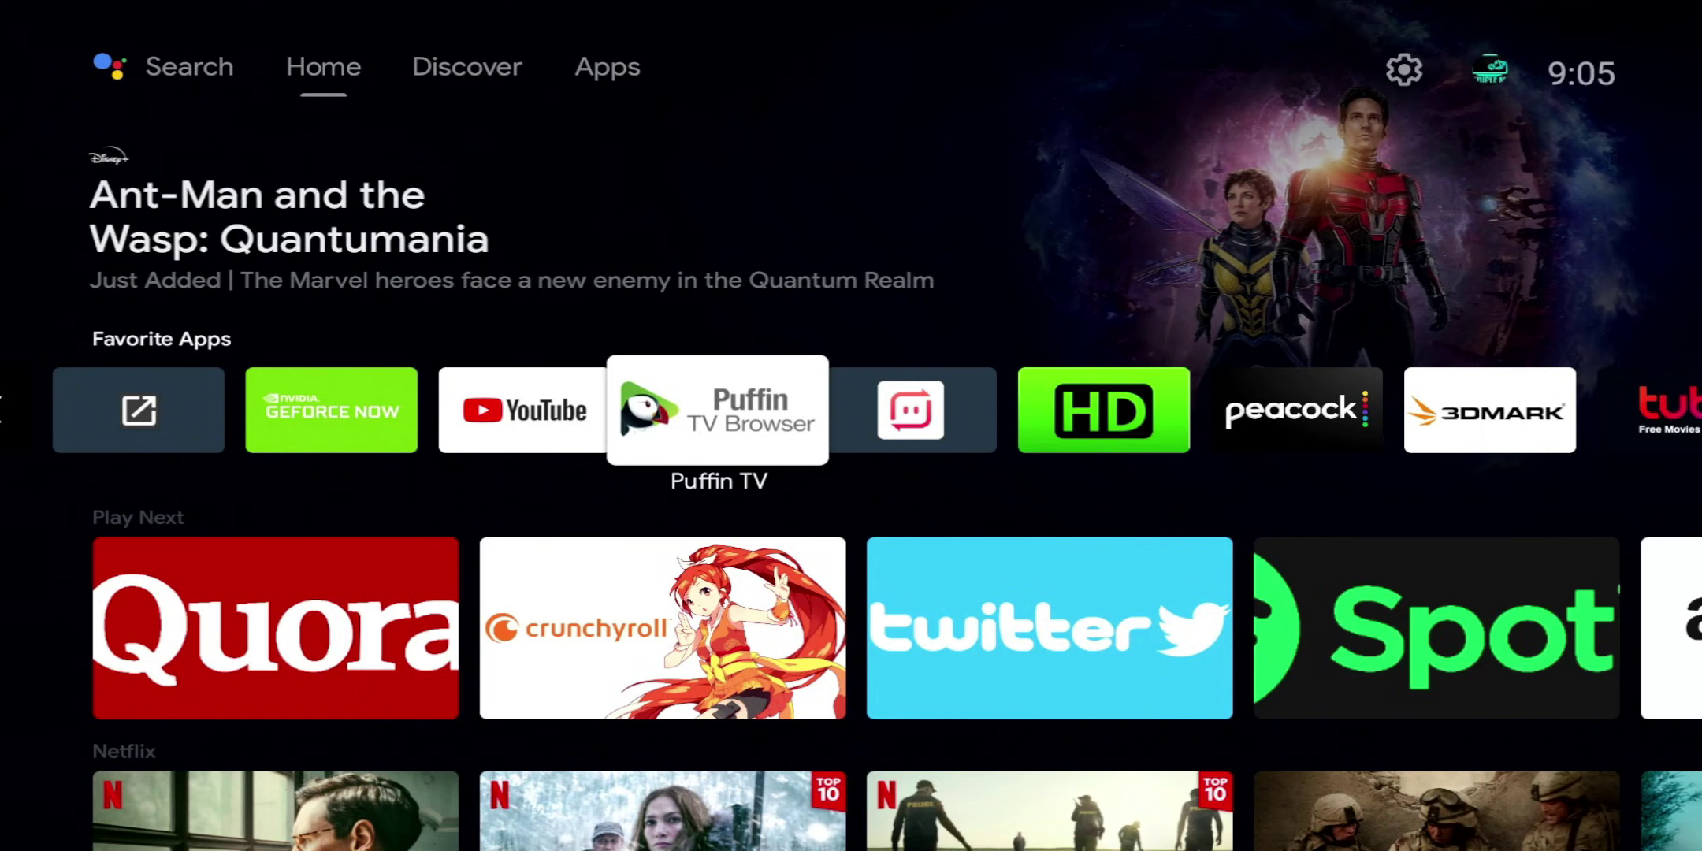
# - Go to the Apps page of the home screen and open the Google Play store through "Get more apps & games"
pyautogui.press('Right')
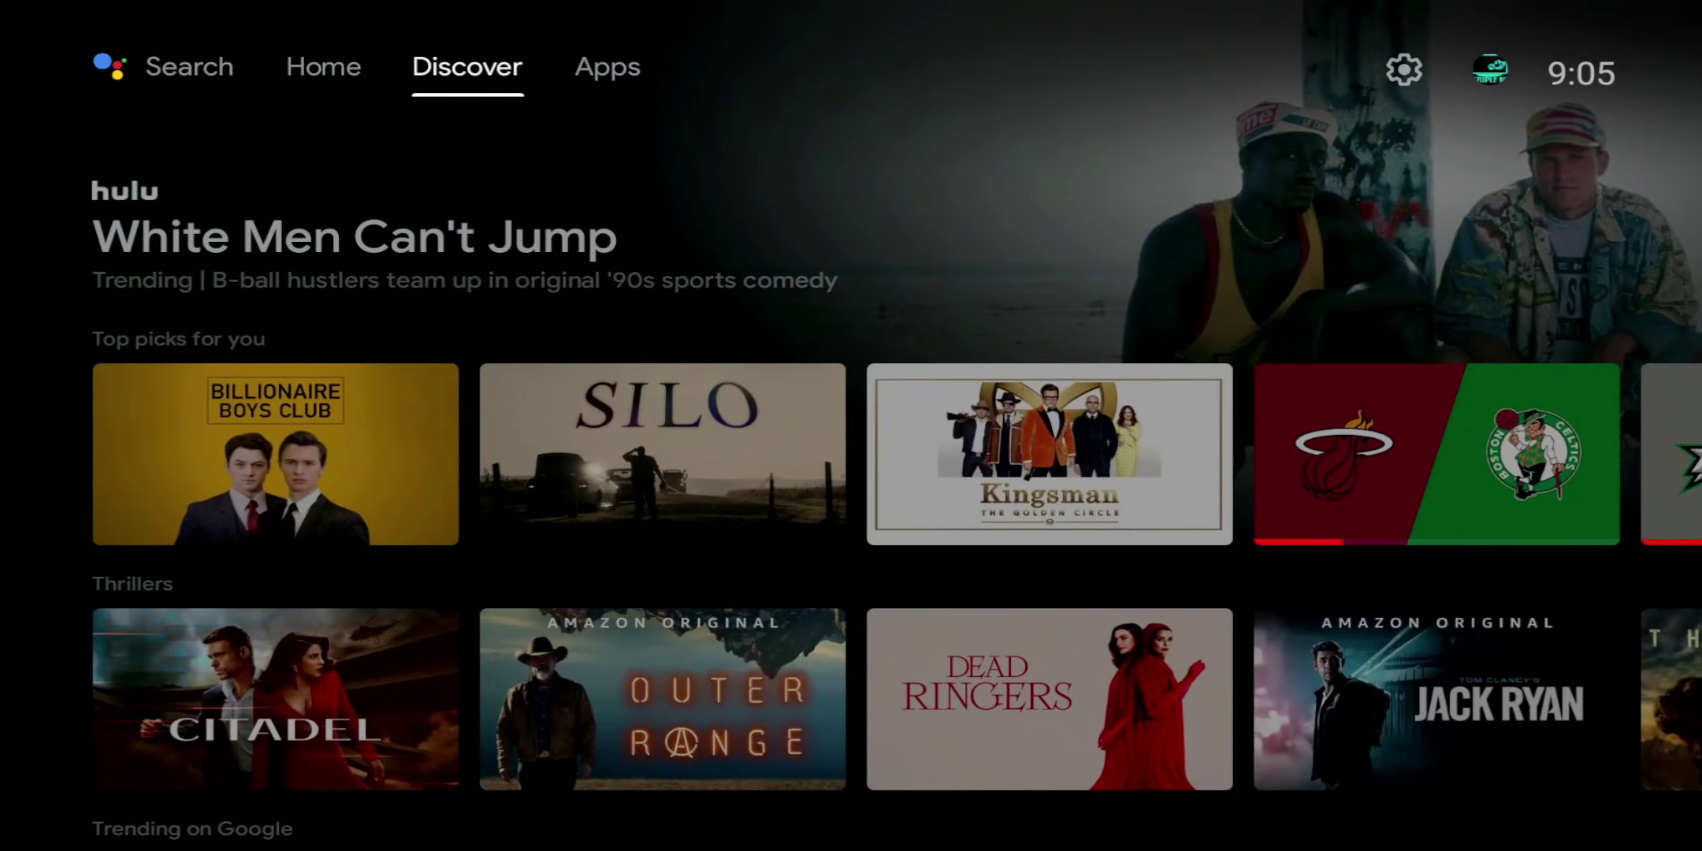
pyautogui.press('Right')
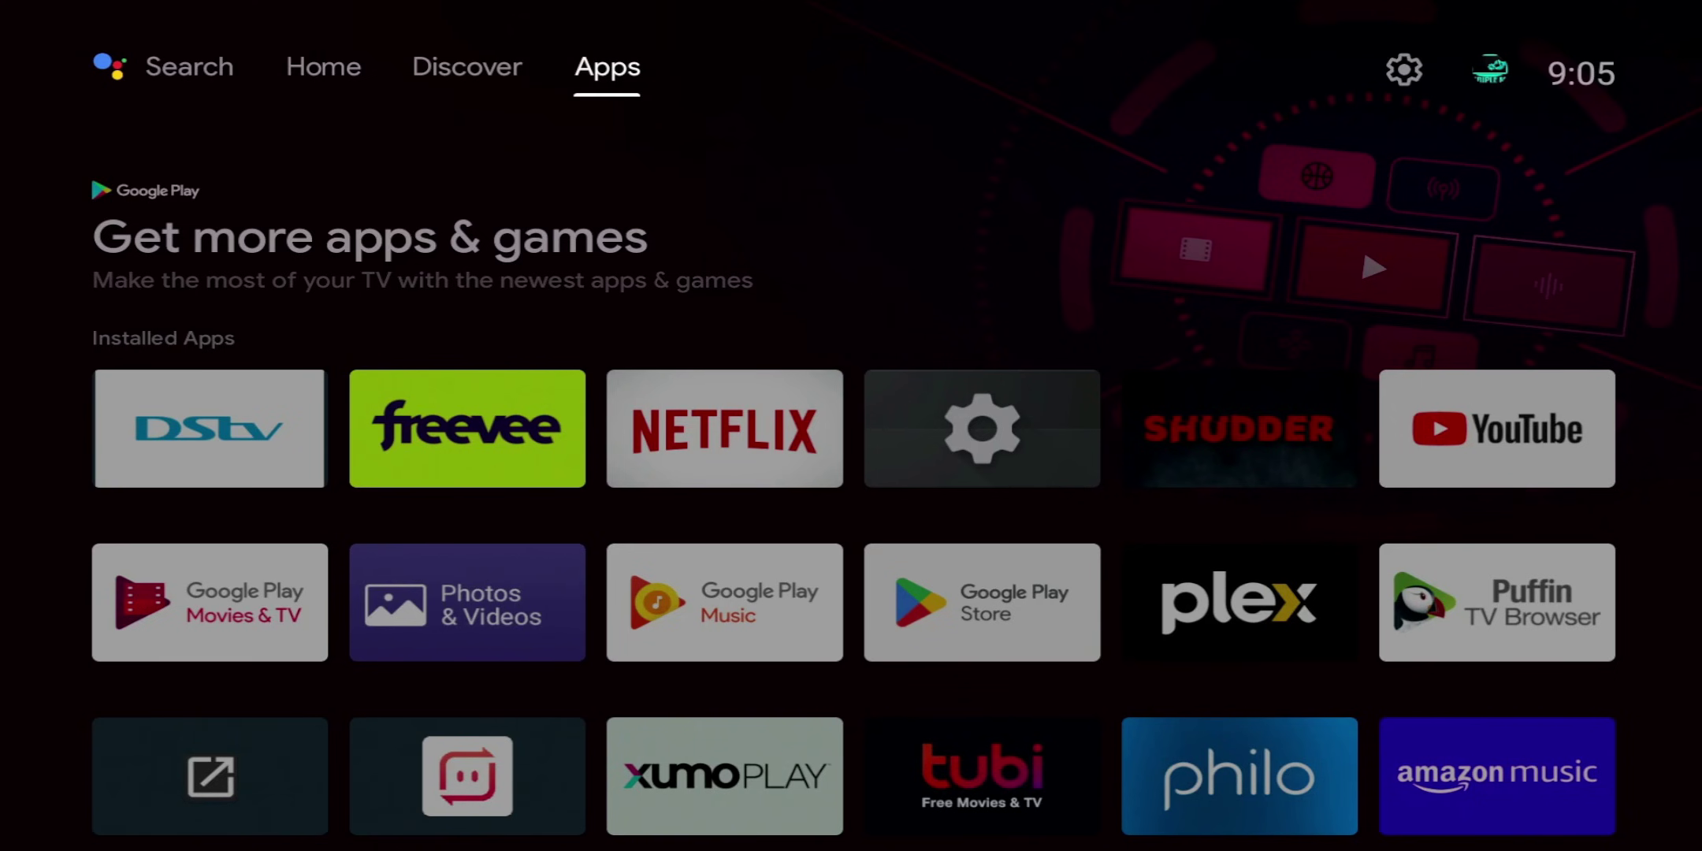
pyautogui.press('Down')
pyautogui.press('Up')
pyautogui.press('Down')
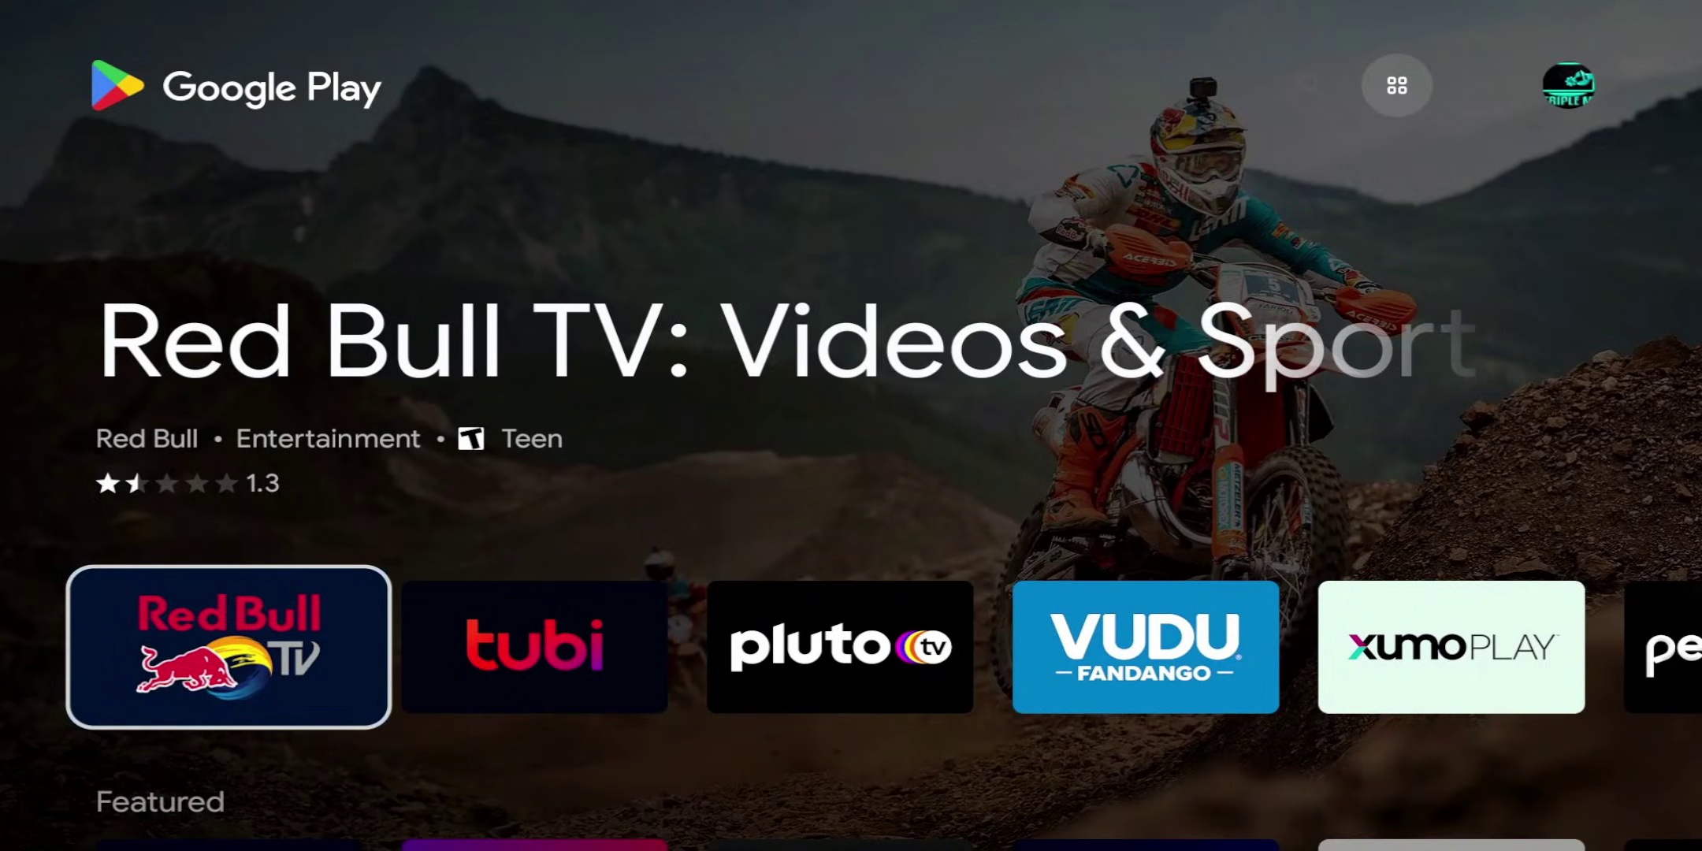
# - Search the Google Play store for "downloader" by voice
pyautogui.press('Up')
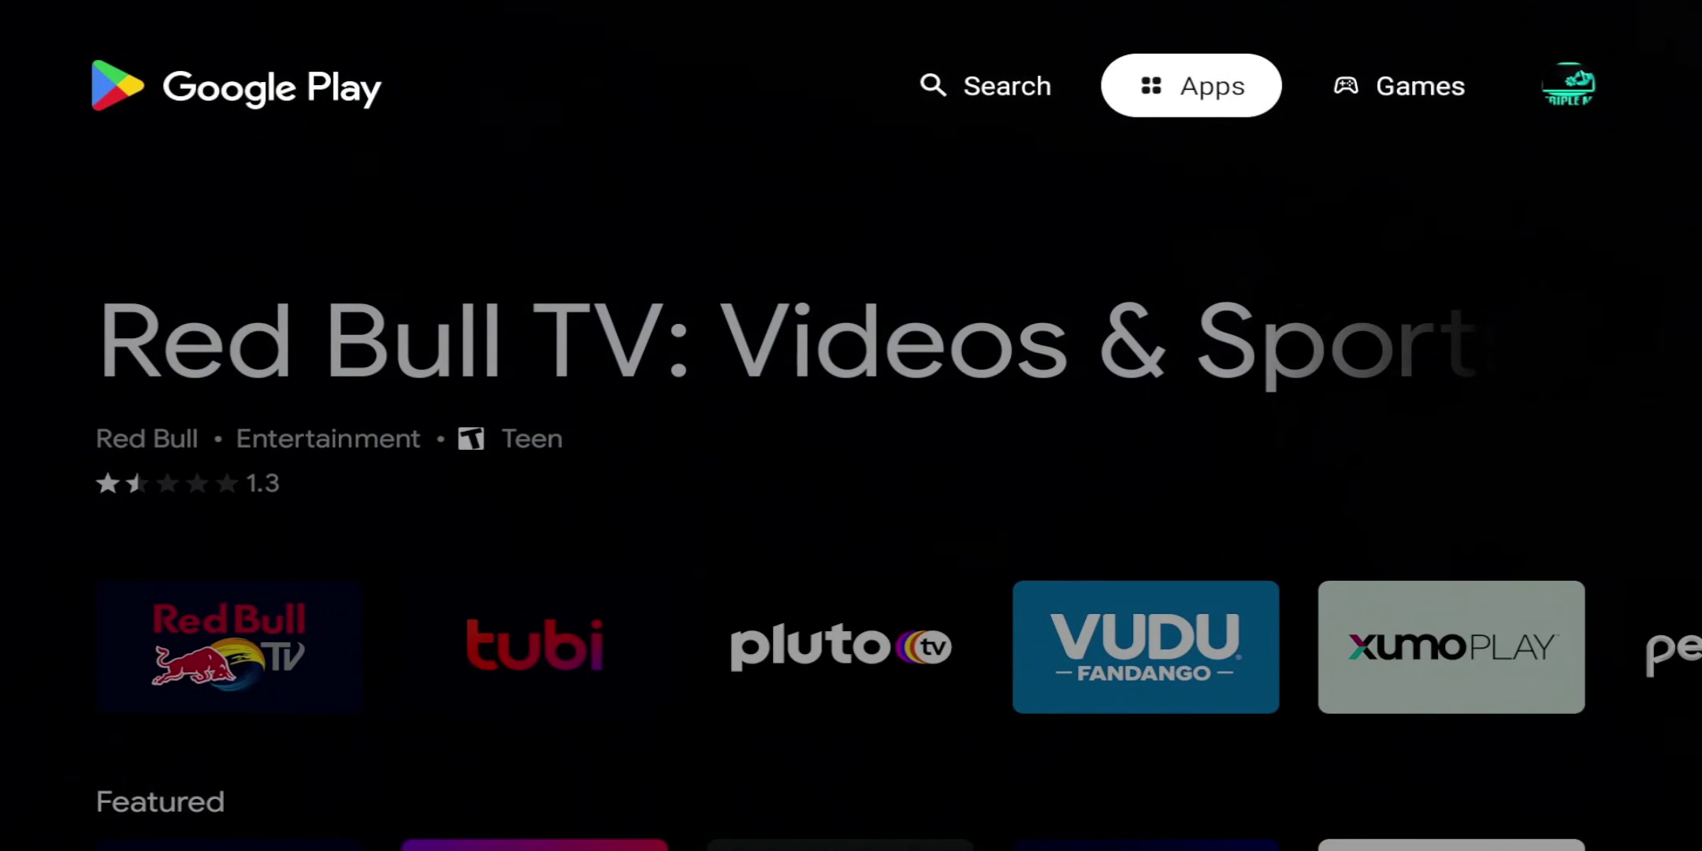
pyautogui.press('Left')
pyautogui.press('Down')
pyautogui.press('Right')
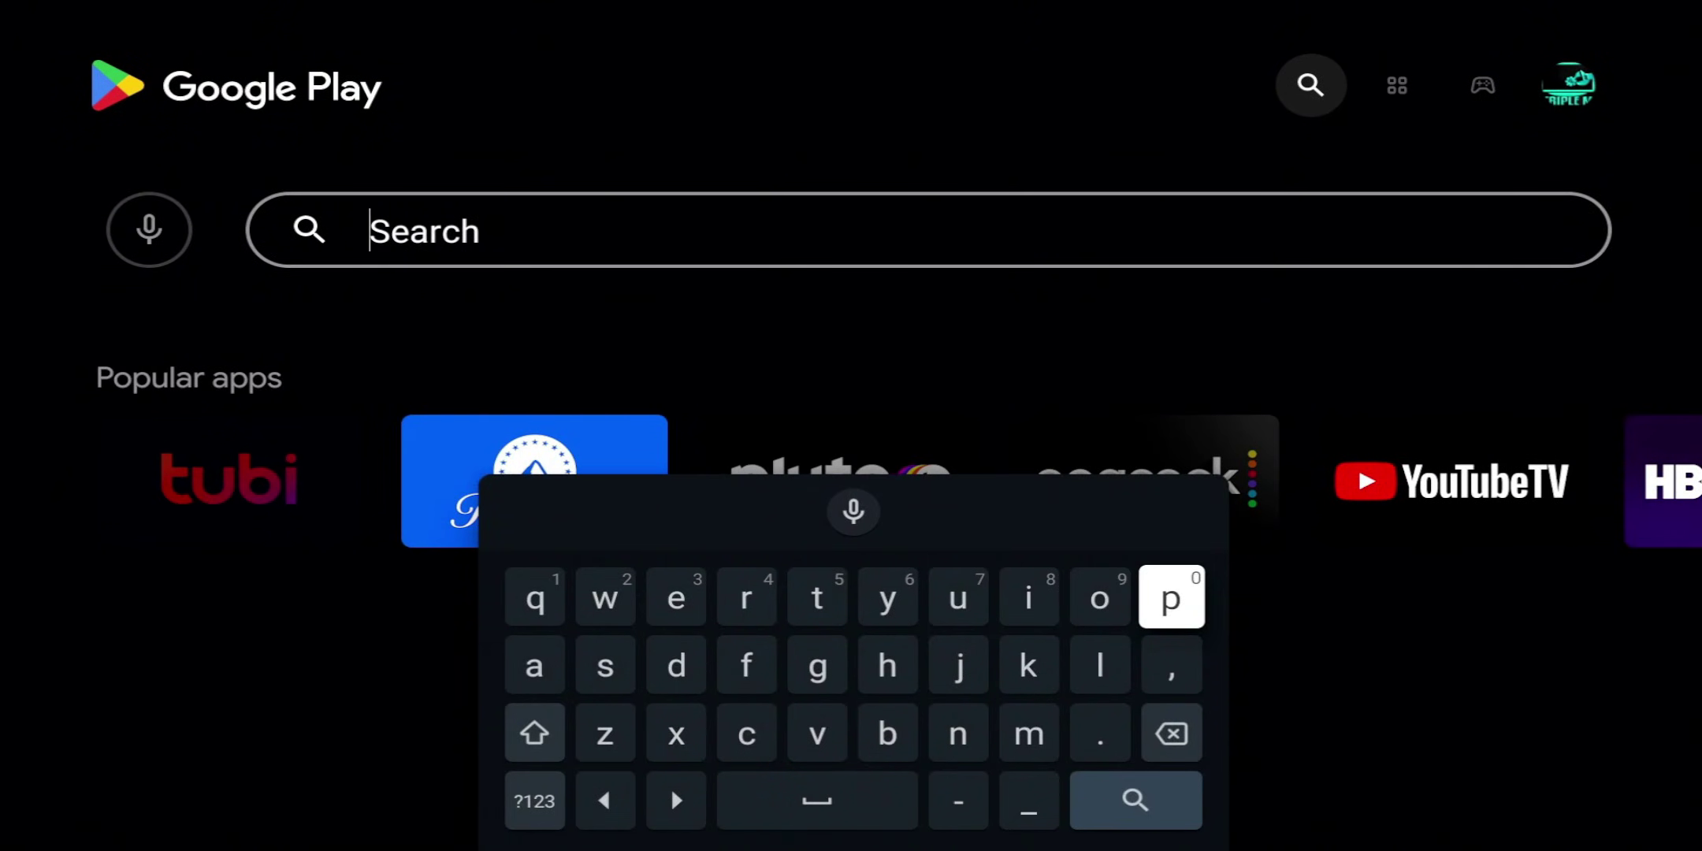
pyautogui.press('Left')
pyautogui.press('Up')
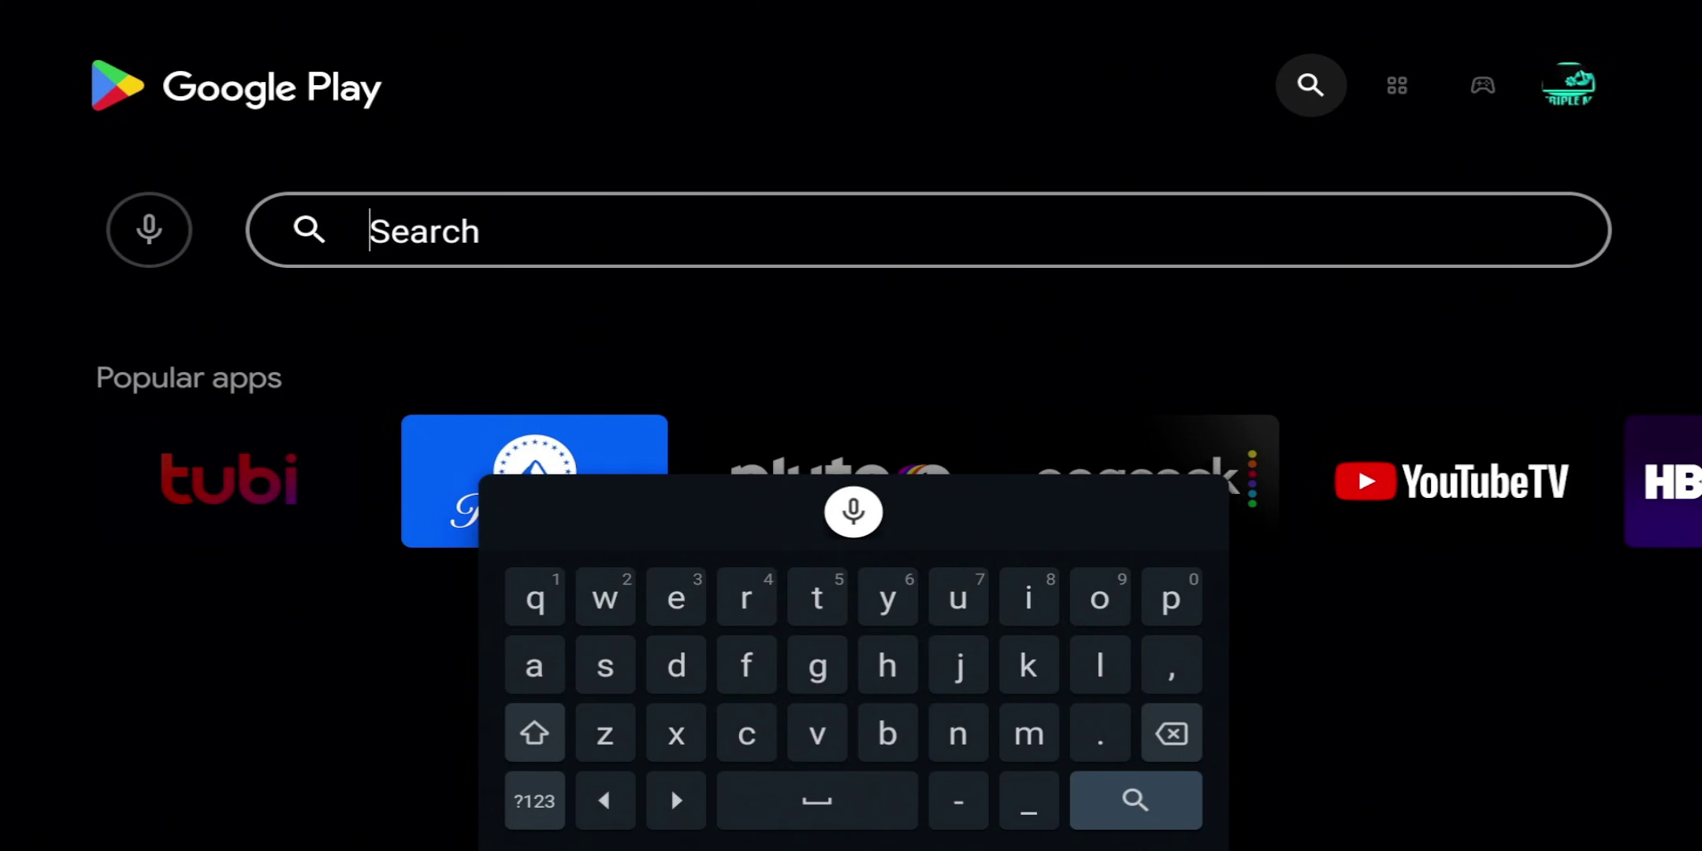
pyautogui.press('Return')
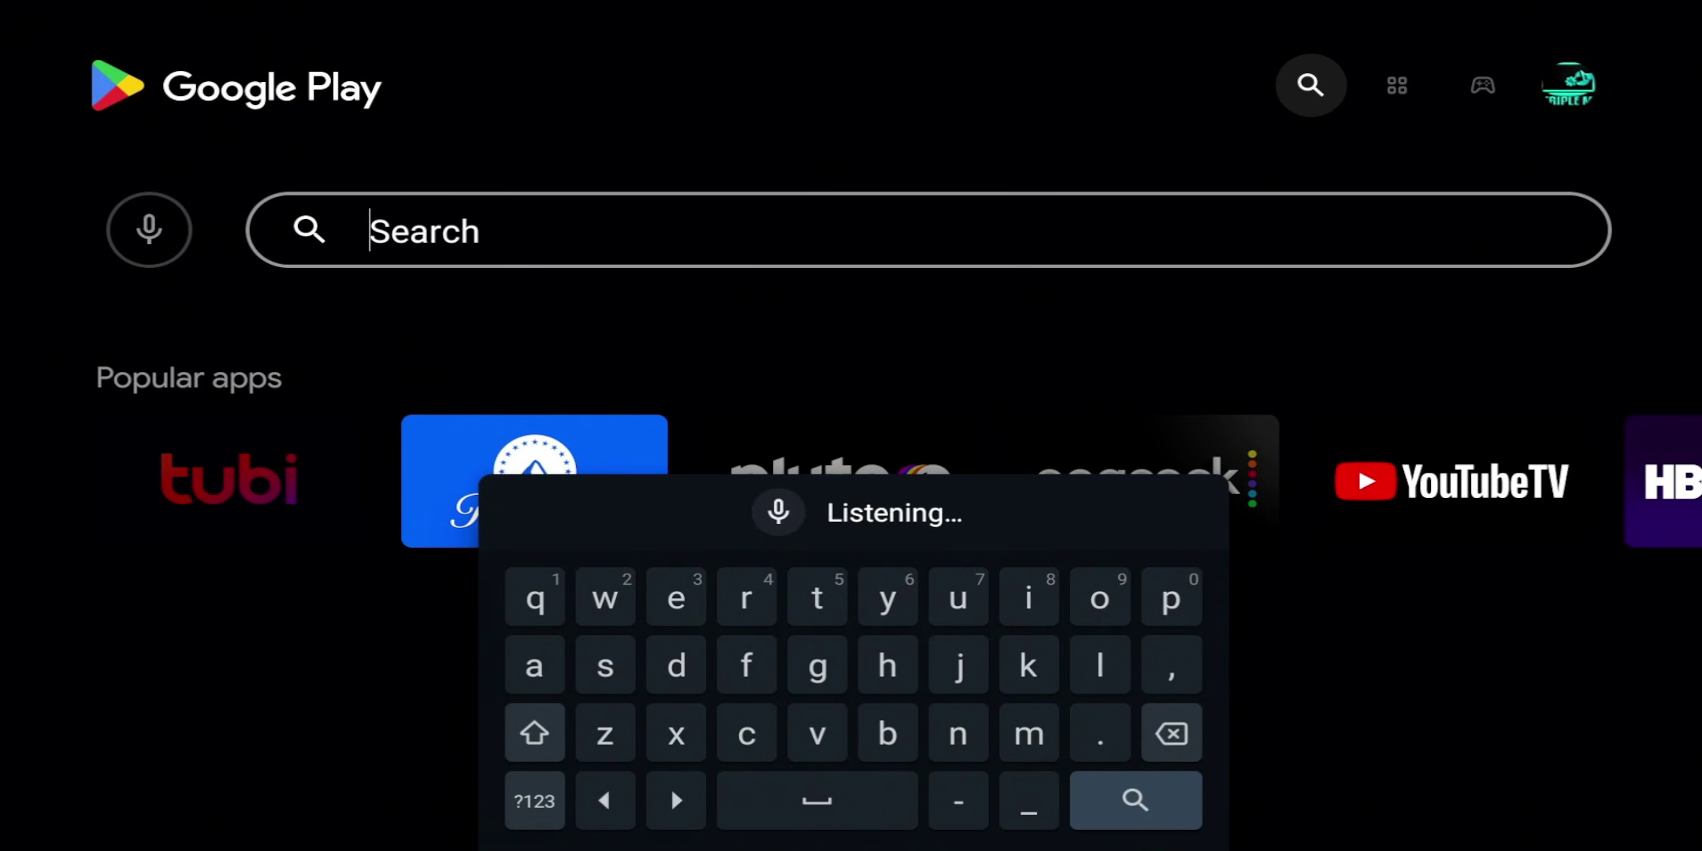
pyautogui.press('Down')
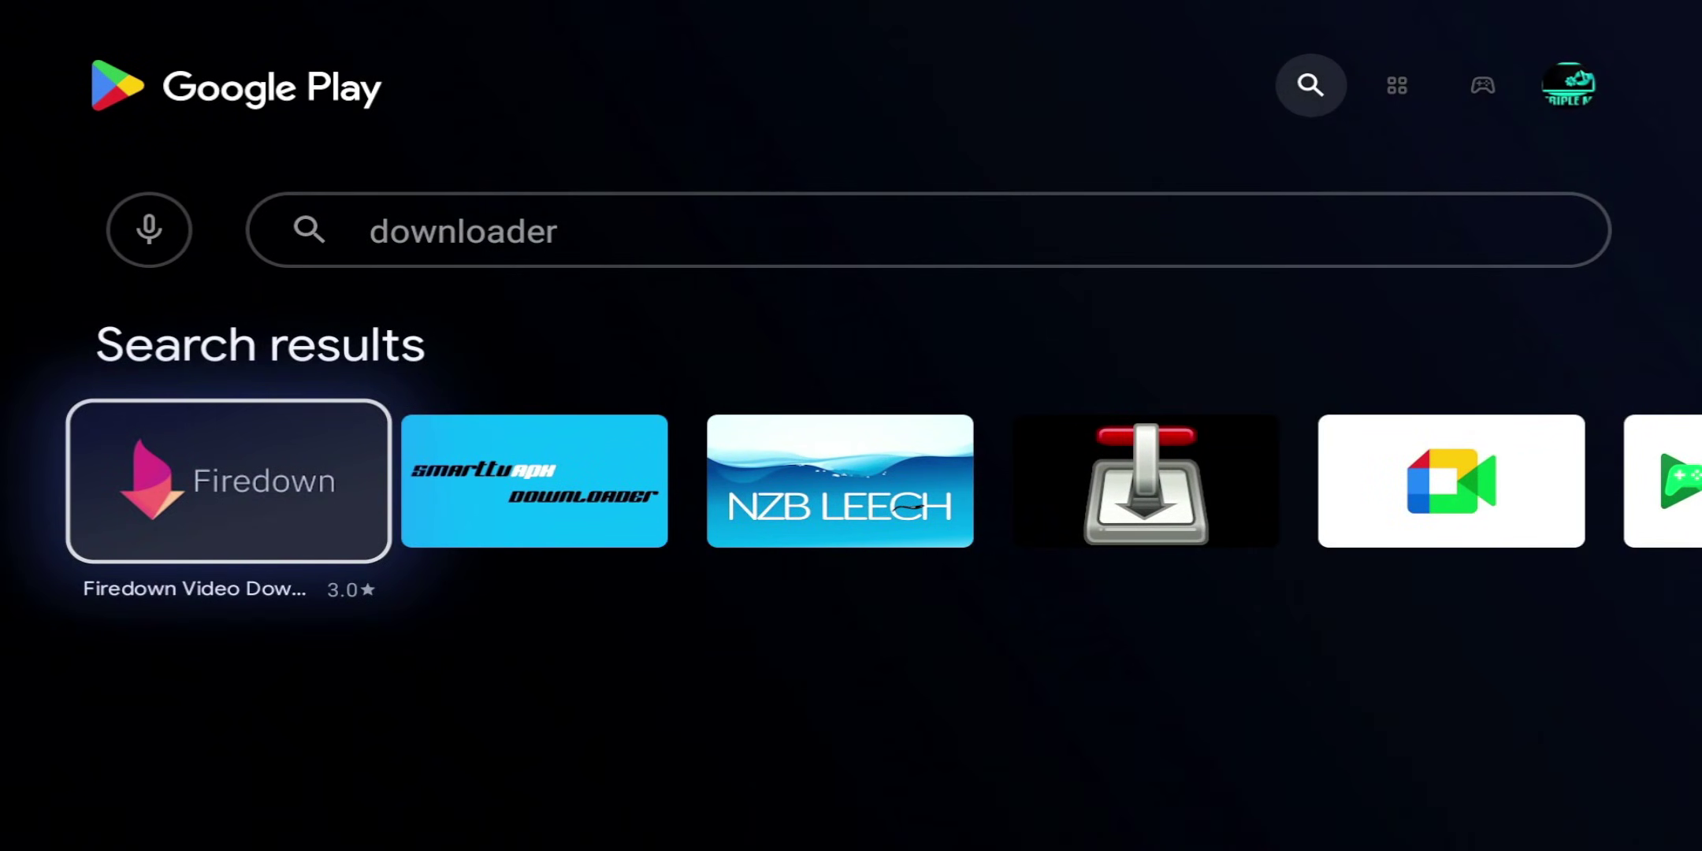
# - Look through the "downloader" search results for the Downloader app
pyautogui.press('Right')
pyautogui.press('Right')
pyautogui.press('Right')
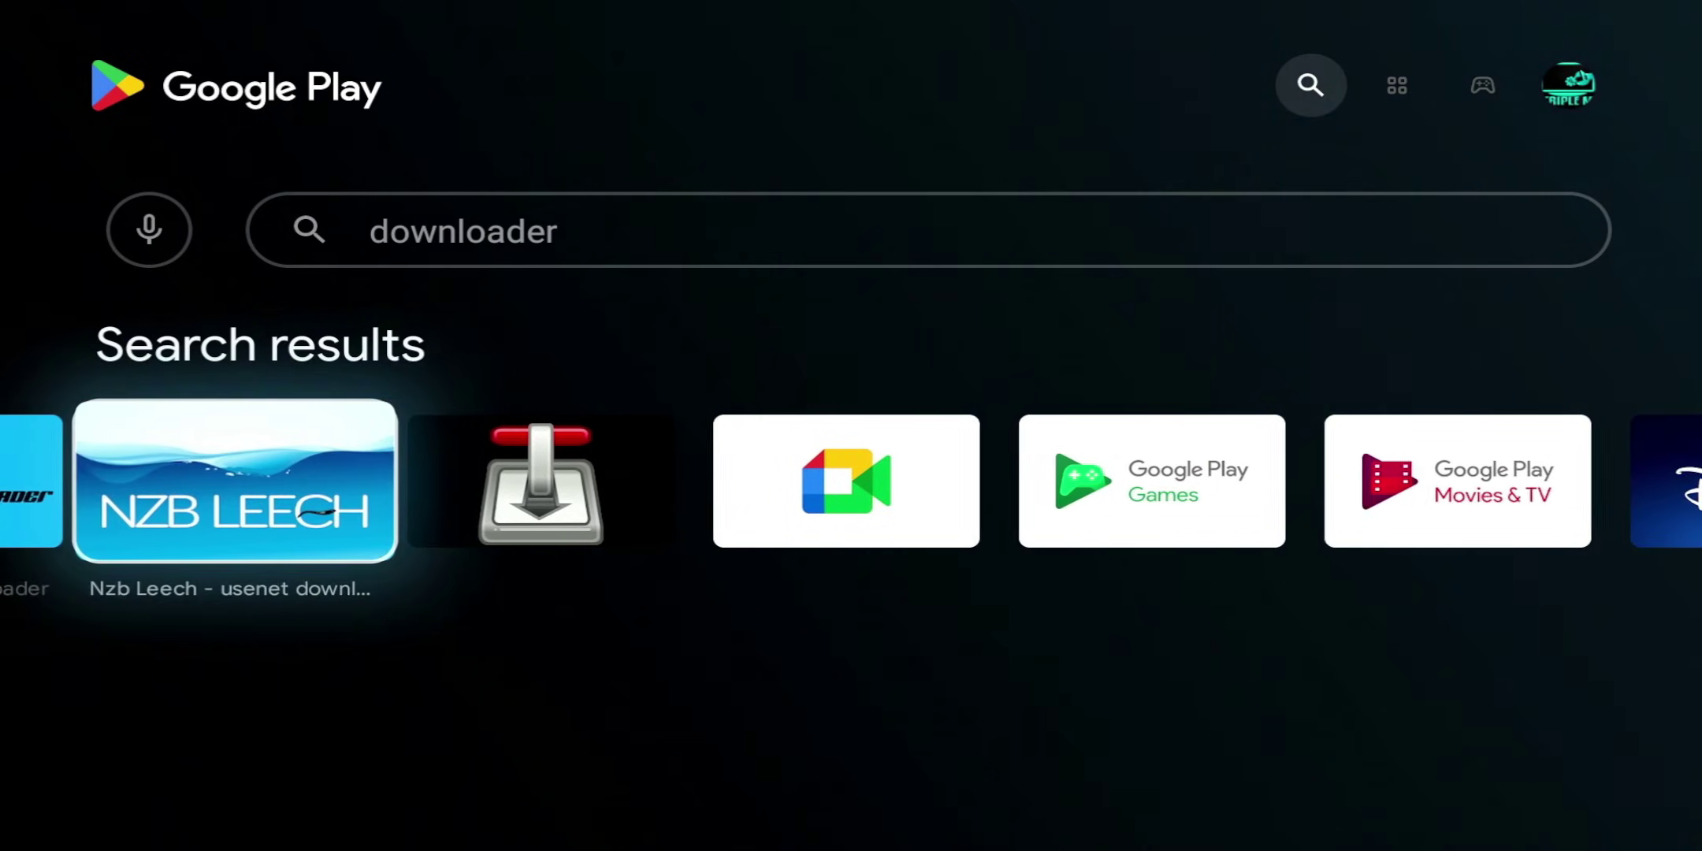
pyautogui.press('Right')
pyautogui.press('Right')
pyautogui.press('Right')
pyautogui.press('Right')
pyautogui.press('Right')
pyautogui.press('Right')
pyautogui.press('Right')
pyautogui.press('Right')
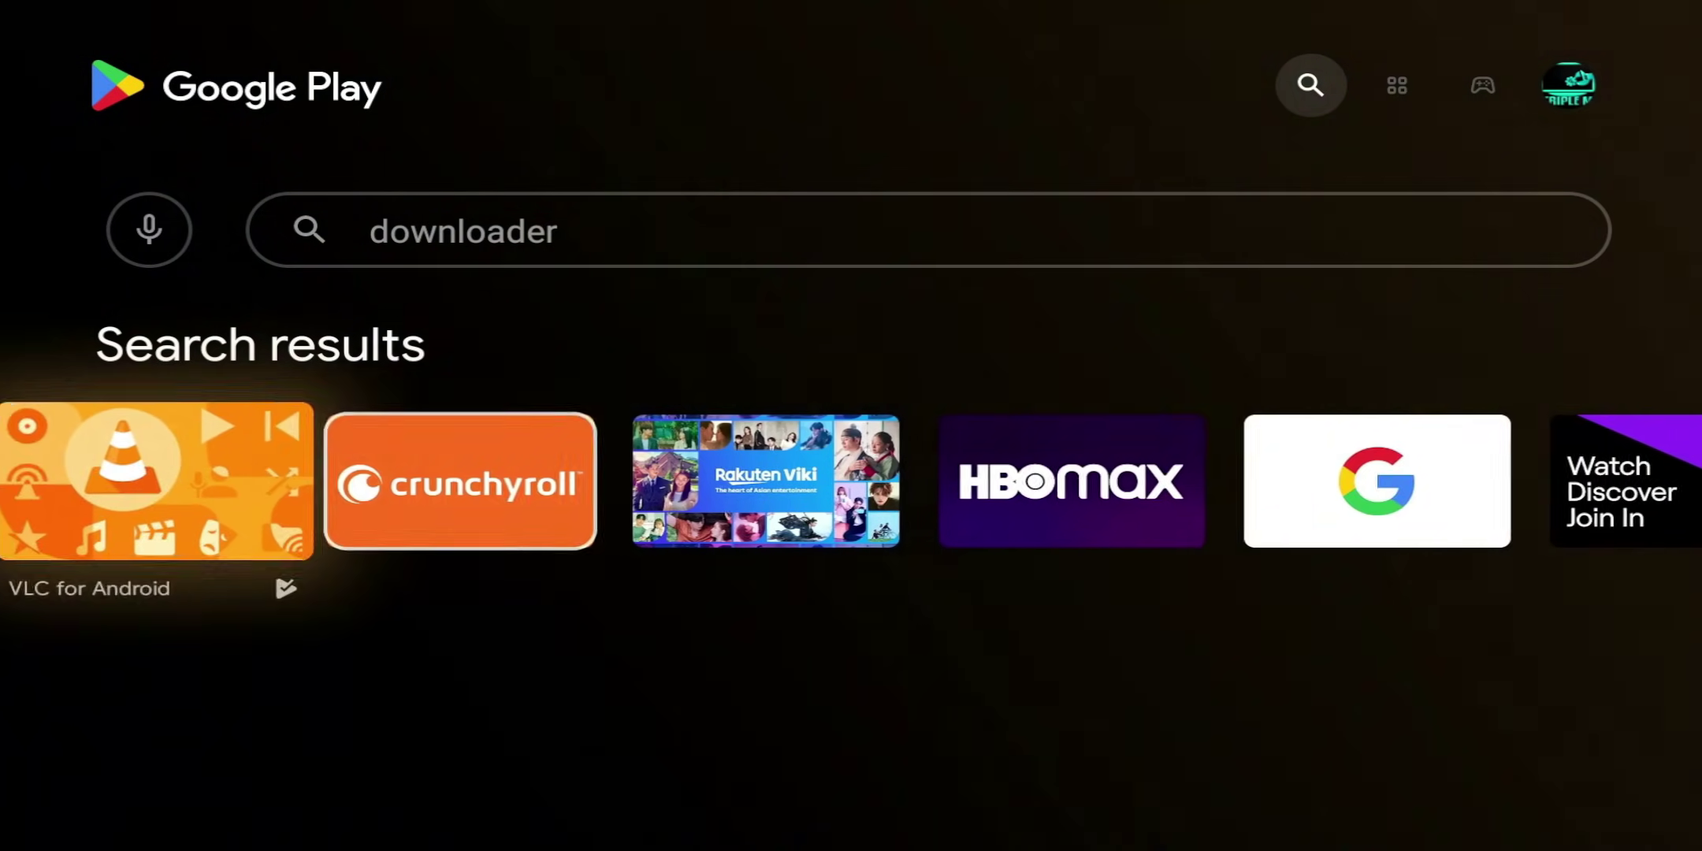
pyautogui.press('Right')
pyautogui.press('Right')
pyautogui.press('Right')
pyautogui.press('Right')
pyautogui.press('Right')
pyautogui.press('Right')
pyautogui.press('Right')
pyautogui.press('Right')
pyautogui.press('Right')
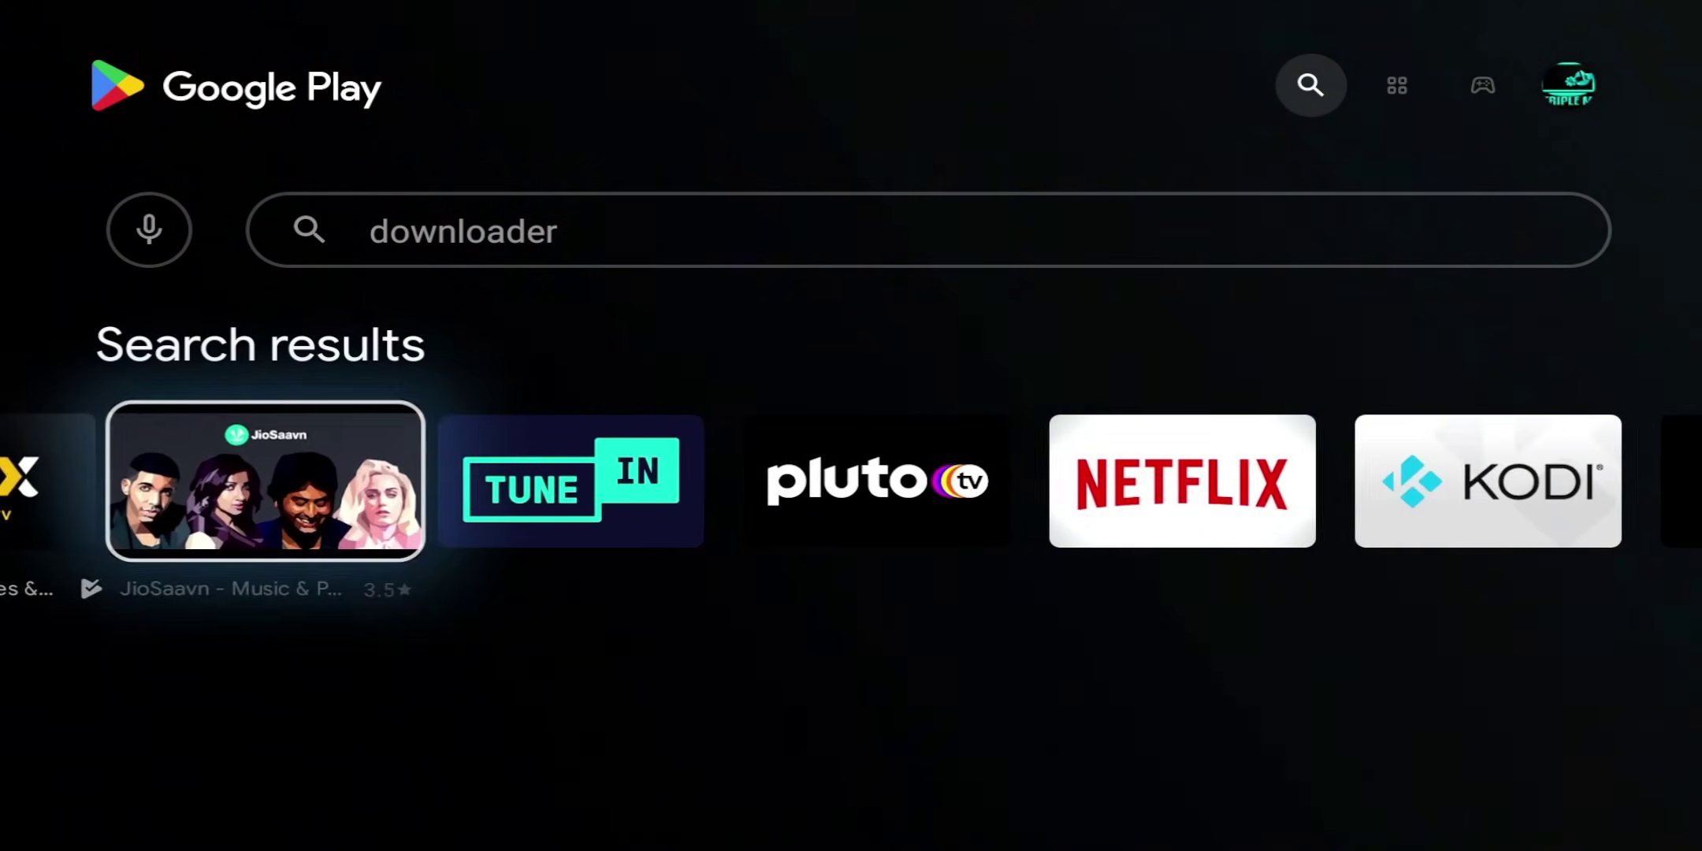
pyautogui.press('Right')
pyautogui.press('Right')
pyautogui.press('Right')
pyautogui.press('Right')
pyautogui.press('Right')
pyautogui.press('Right')
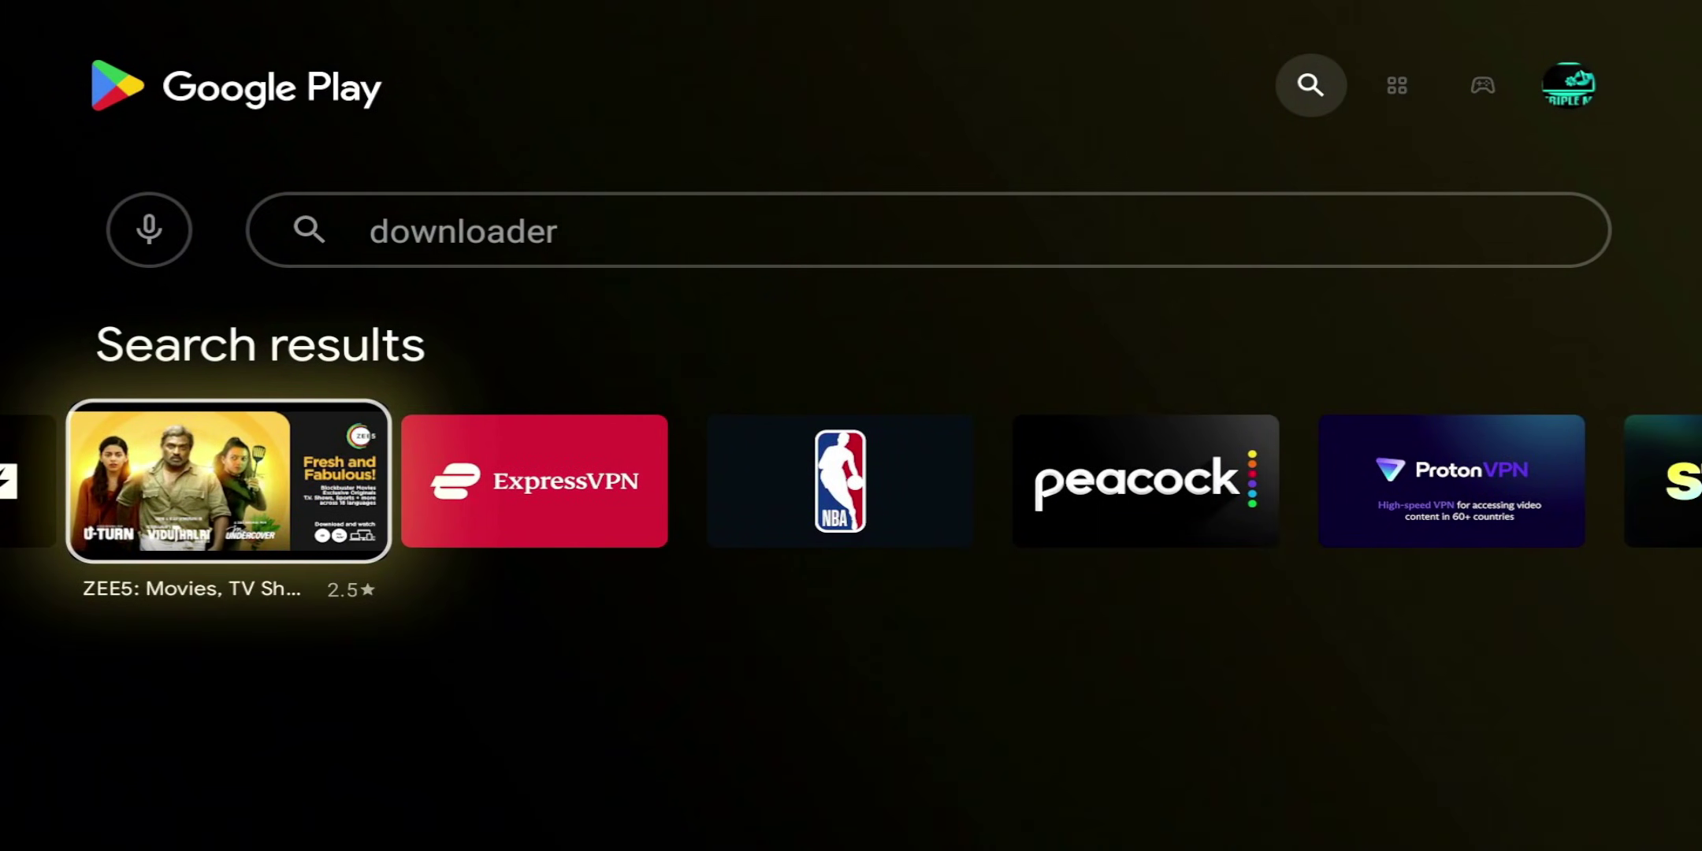
pyautogui.press('Right')
pyautogui.press('Left')
pyautogui.press('Left')
pyautogui.press('Left')
pyautogui.press('Left')
pyautogui.press('Left')
pyautogui.press('Left')
pyautogui.press('Left')
pyautogui.press('Left')
pyautogui.press('Left')
pyautogui.press('Left')
pyautogui.press('Left')
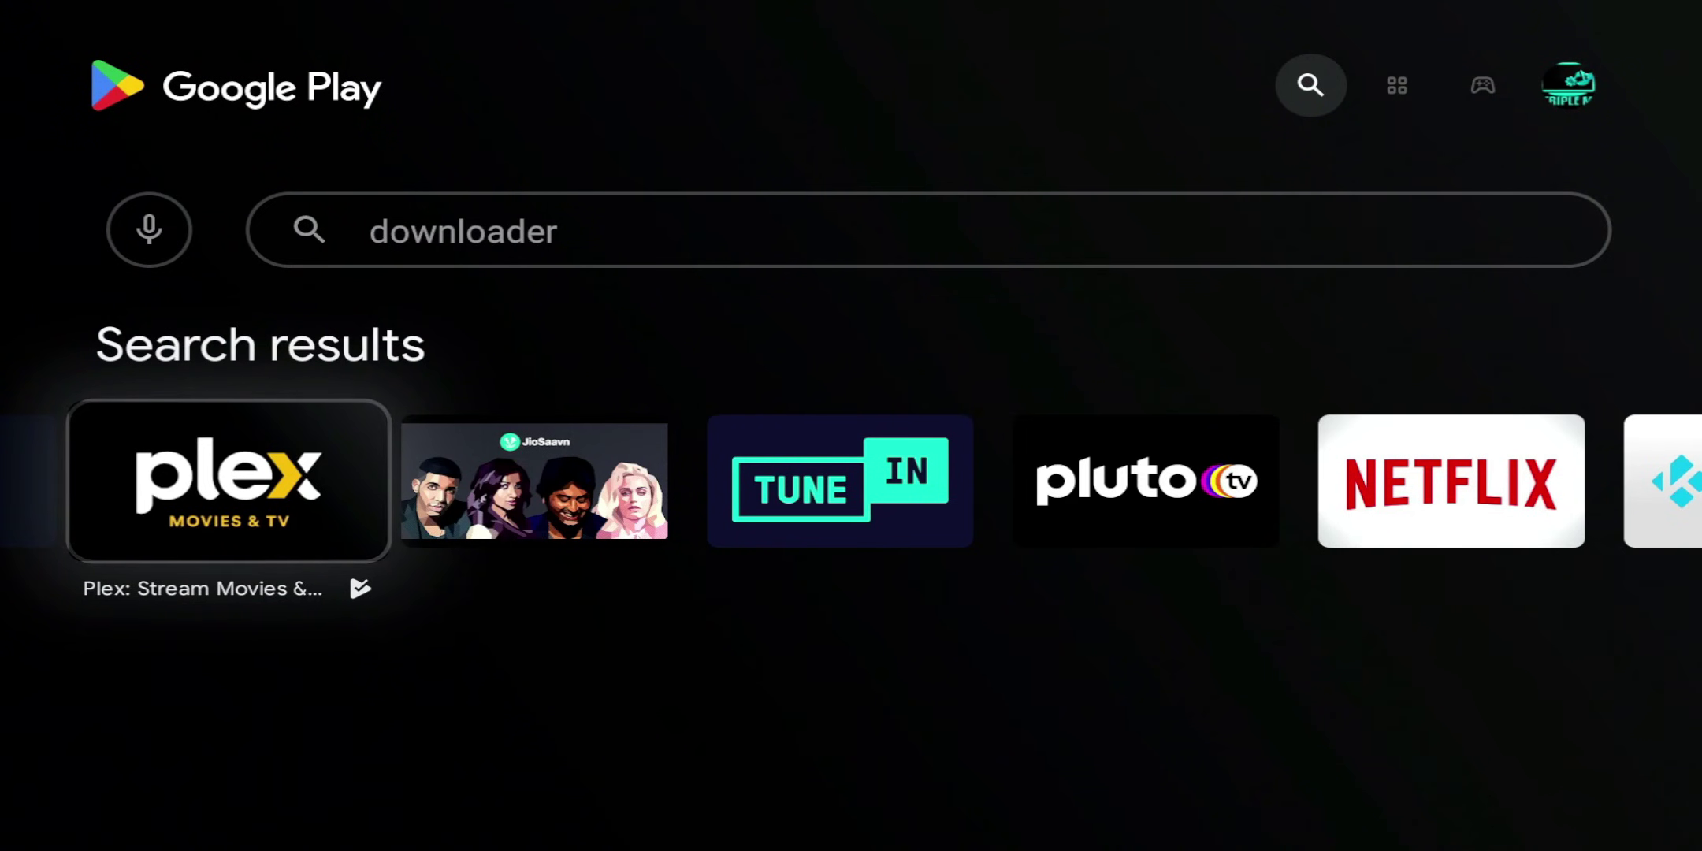
# - Return to the home screen and reopen the Google Play store from the Apps page
pyautogui.press('Home')
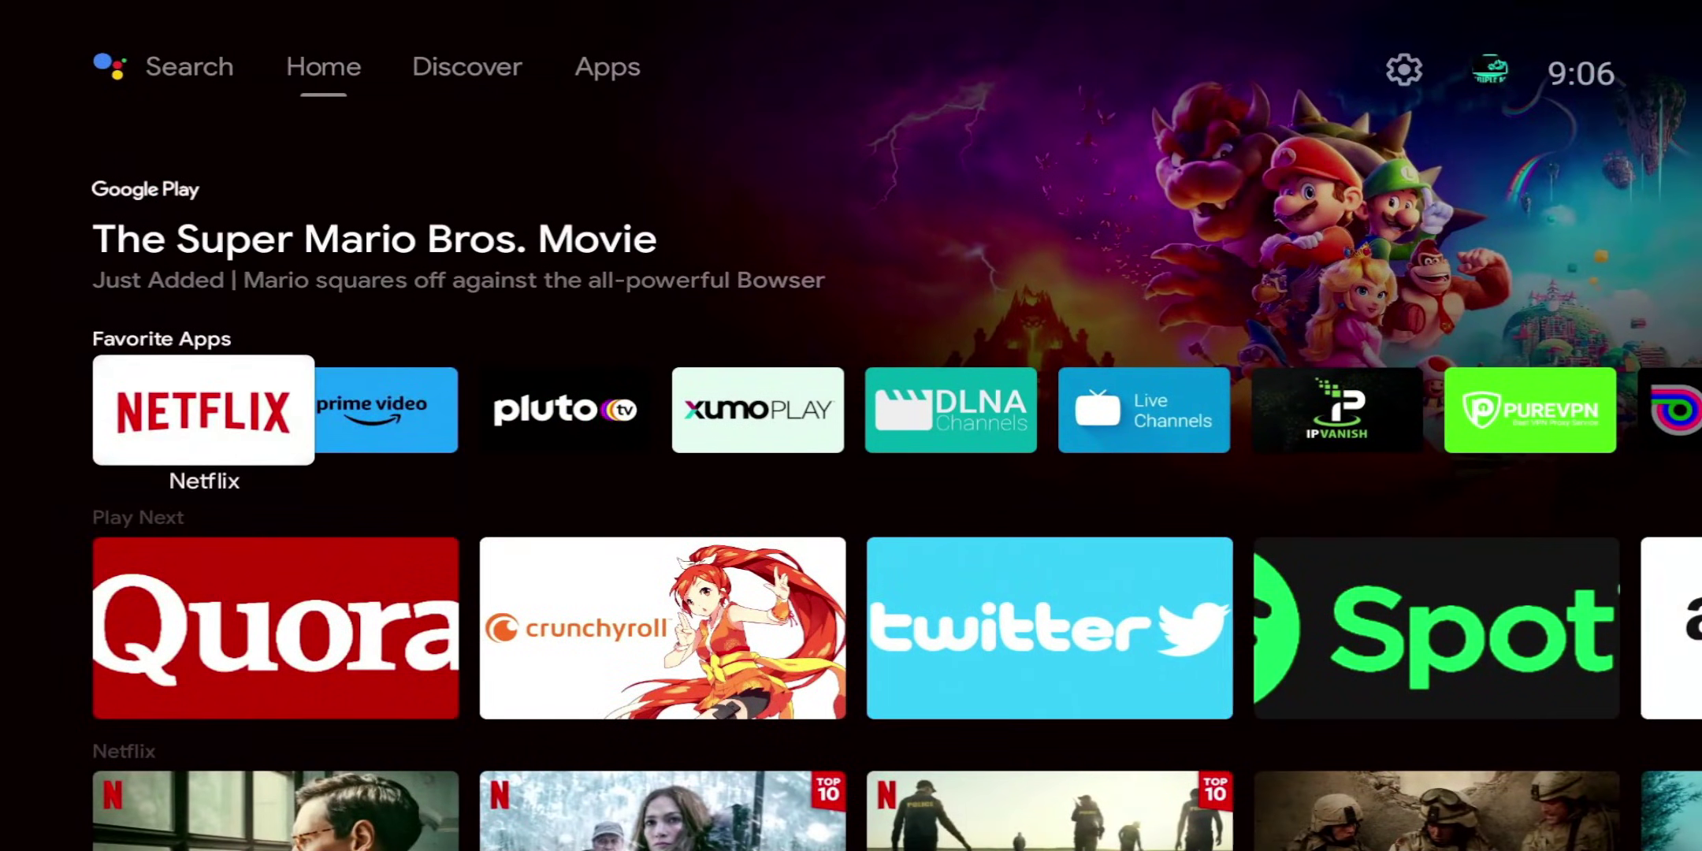
pyautogui.press('Right')
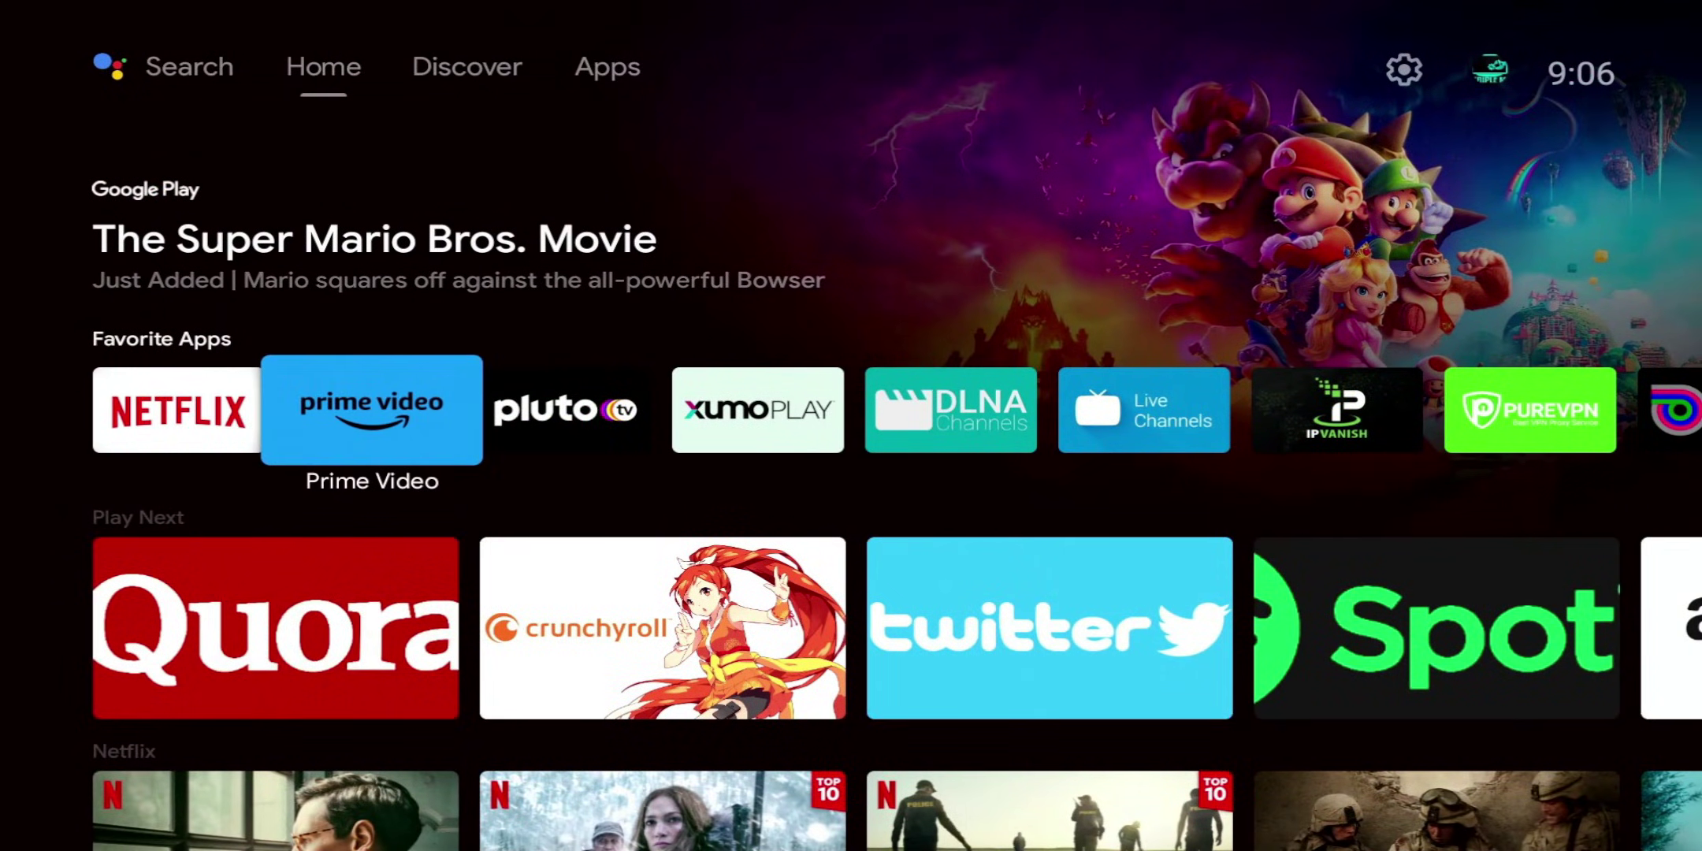
pyautogui.press('Right')
pyautogui.press('Up')
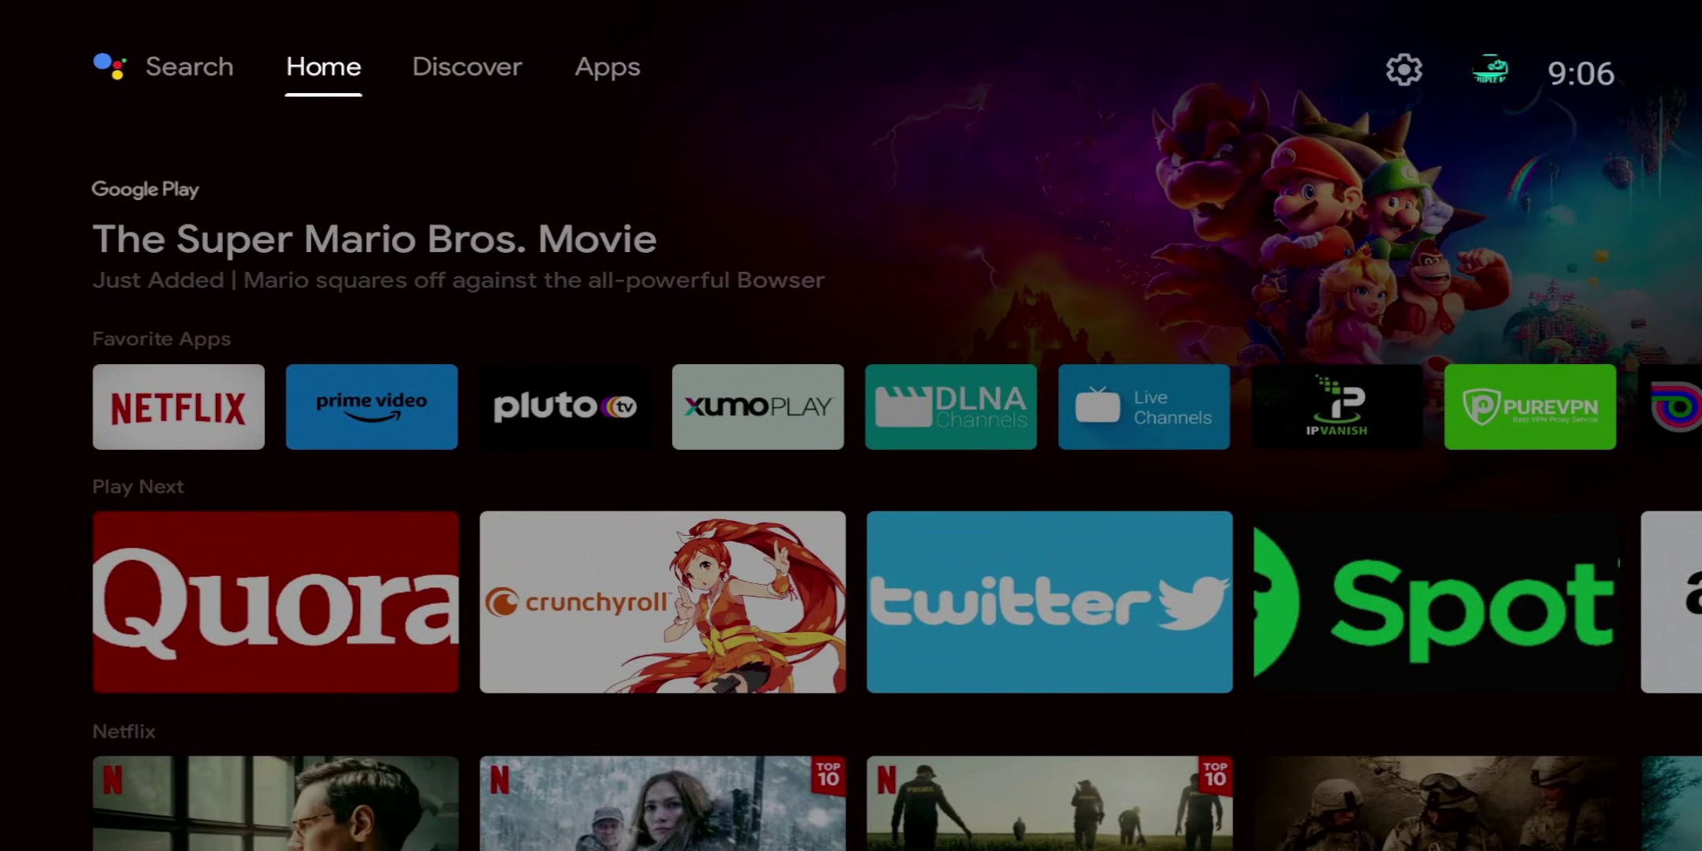
pyautogui.press('Right')
pyautogui.press('Right')
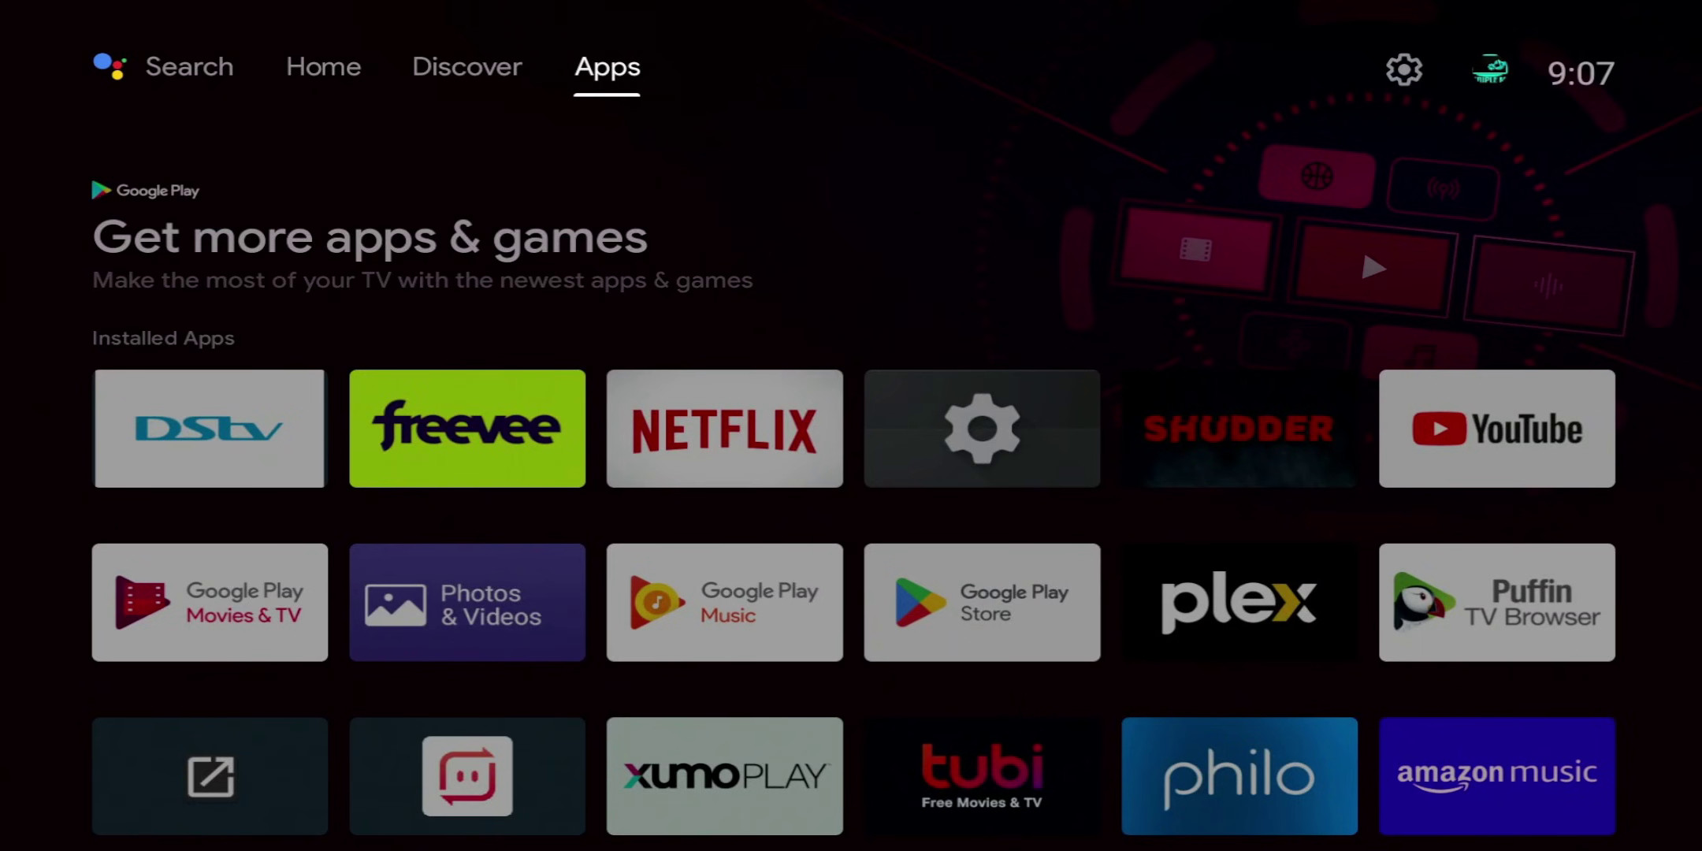
pyautogui.press('Down')
pyautogui.press('Return')
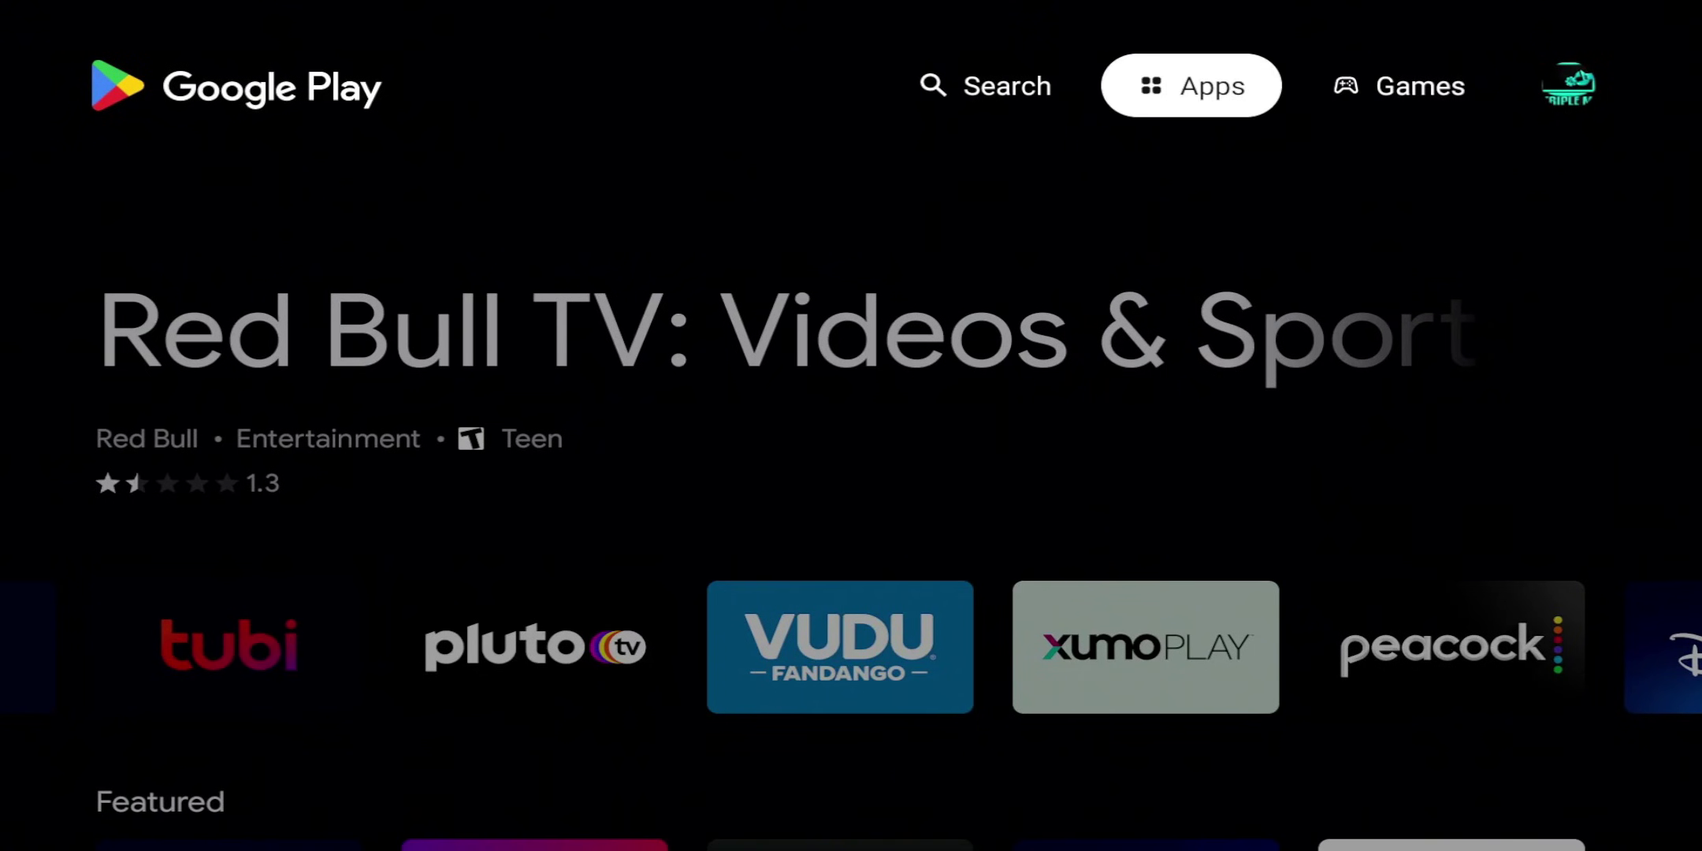
# - Search the Google Play store for "TV bro" by voice
pyautogui.press('Left')
pyautogui.press('Down')
pyautogui.press('Right')
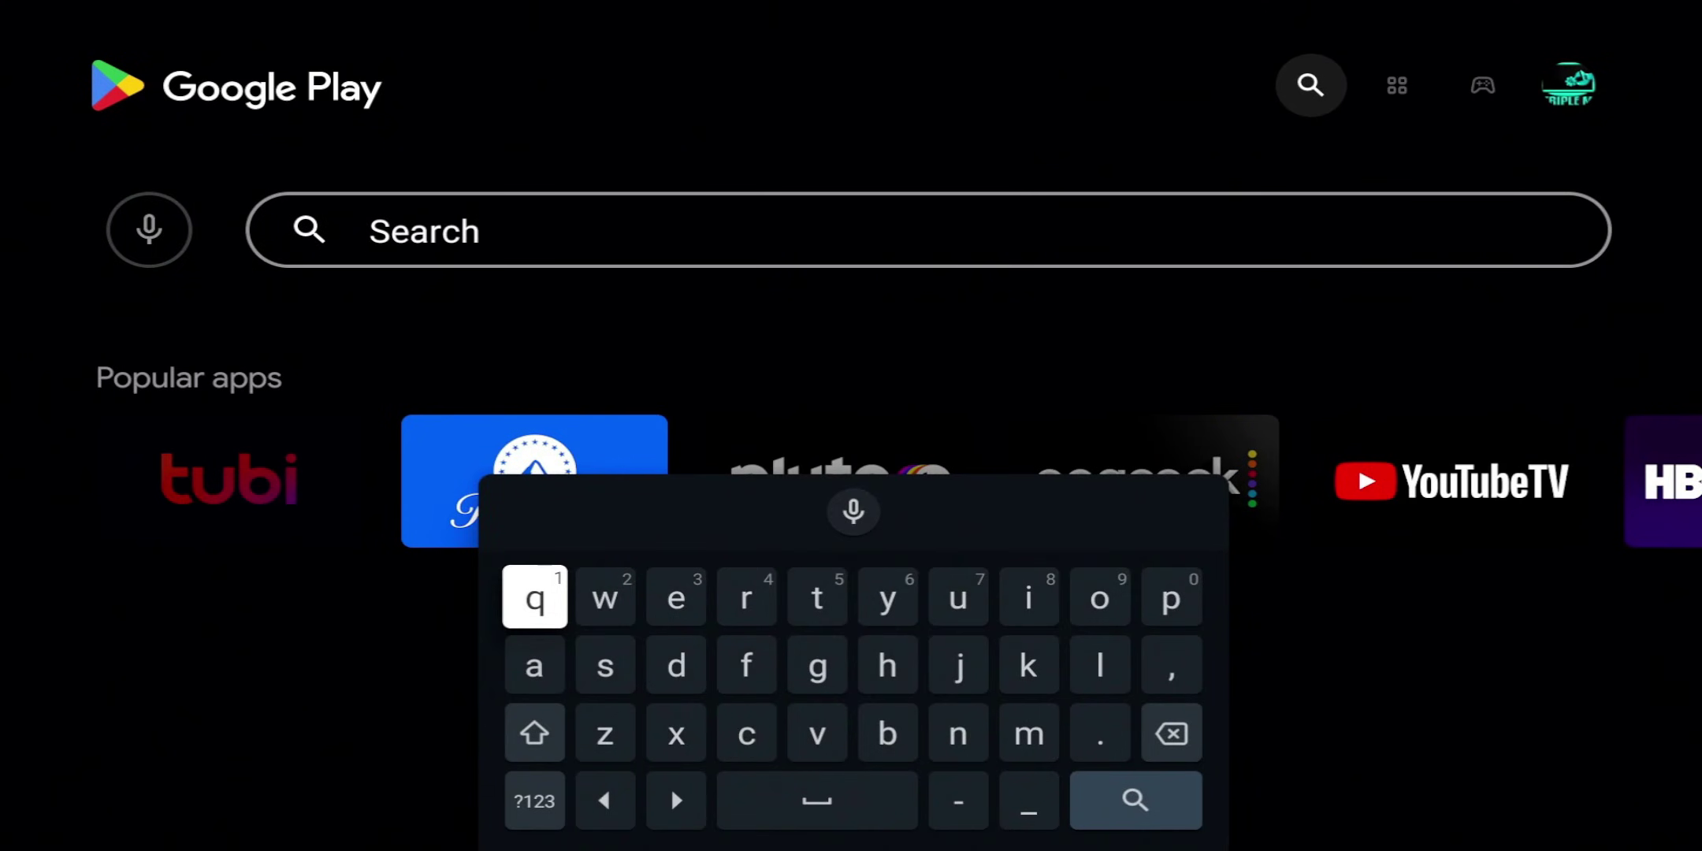
pyautogui.press('Up')
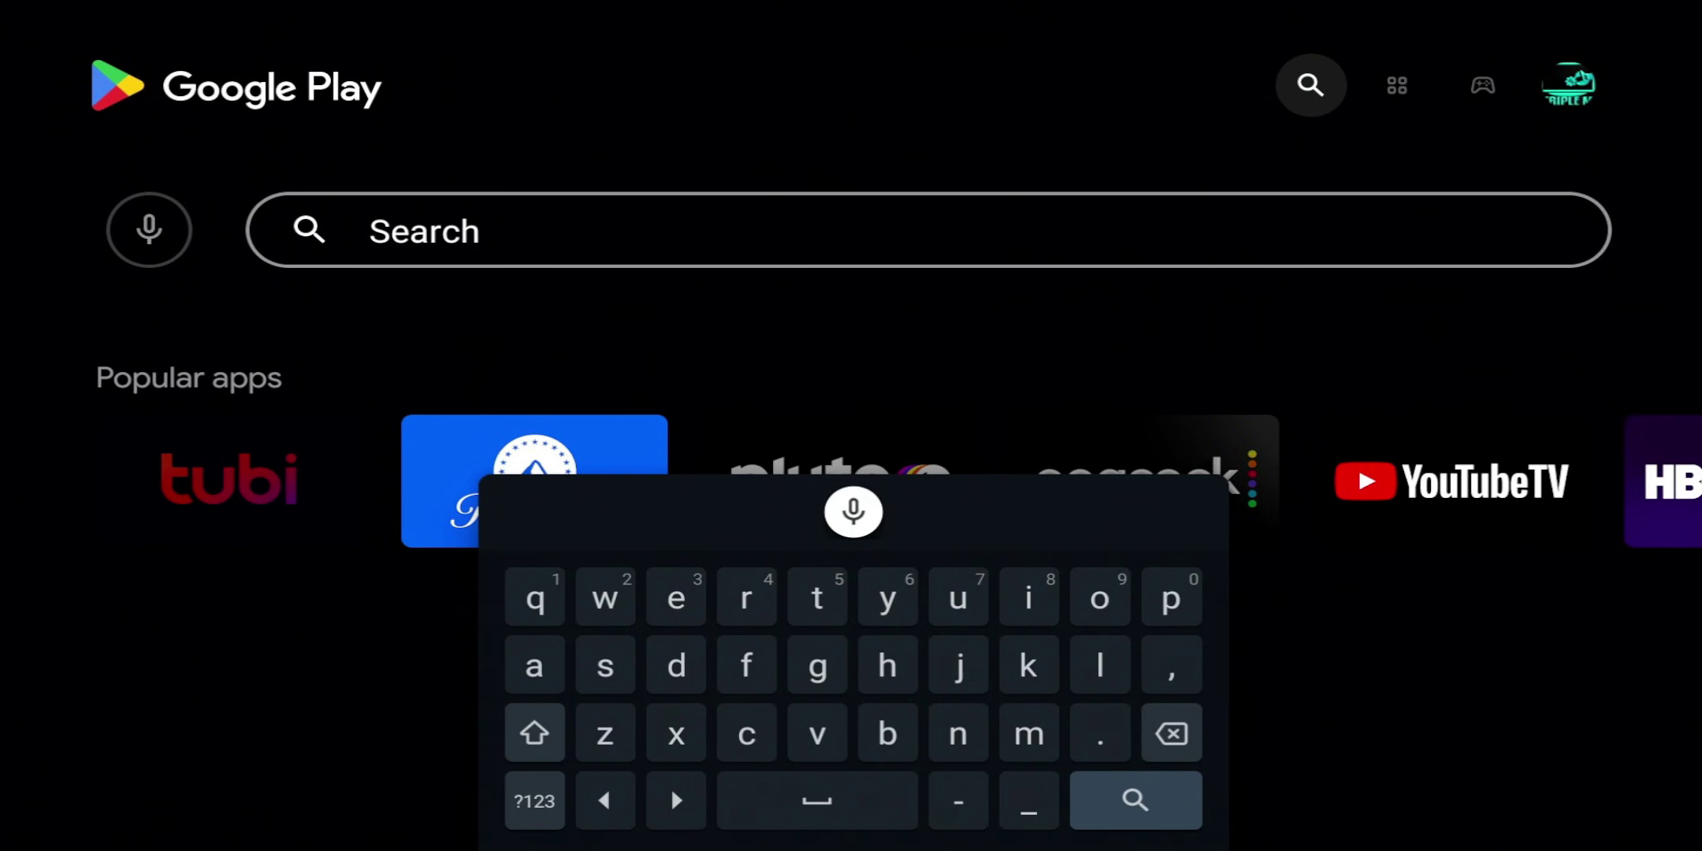
pyautogui.press('Return')
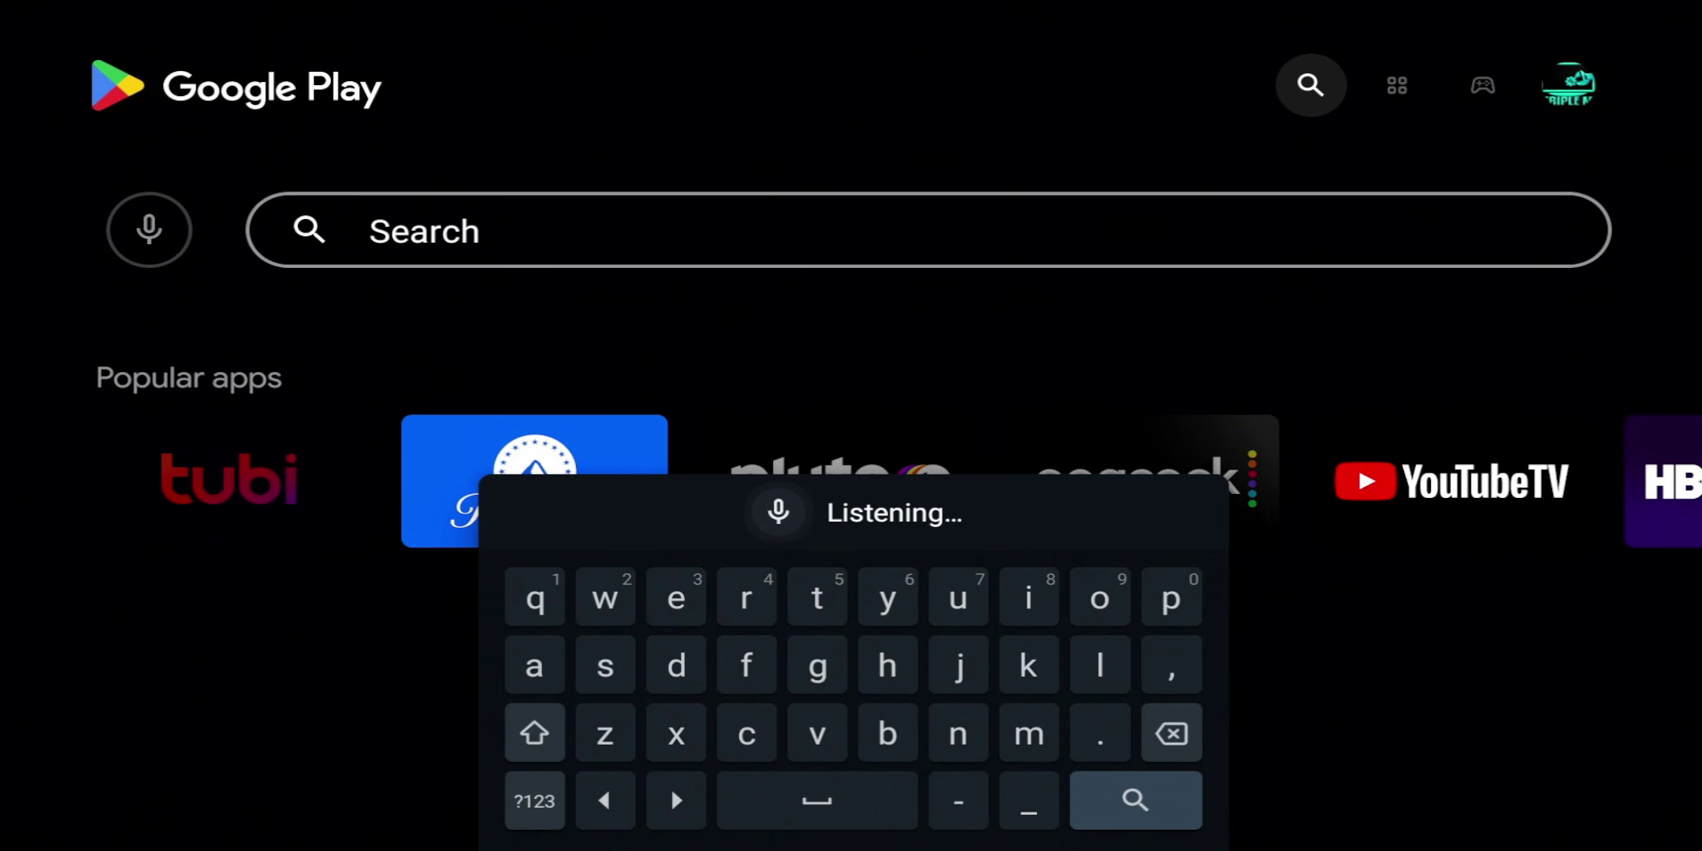
pyautogui.press('Down')
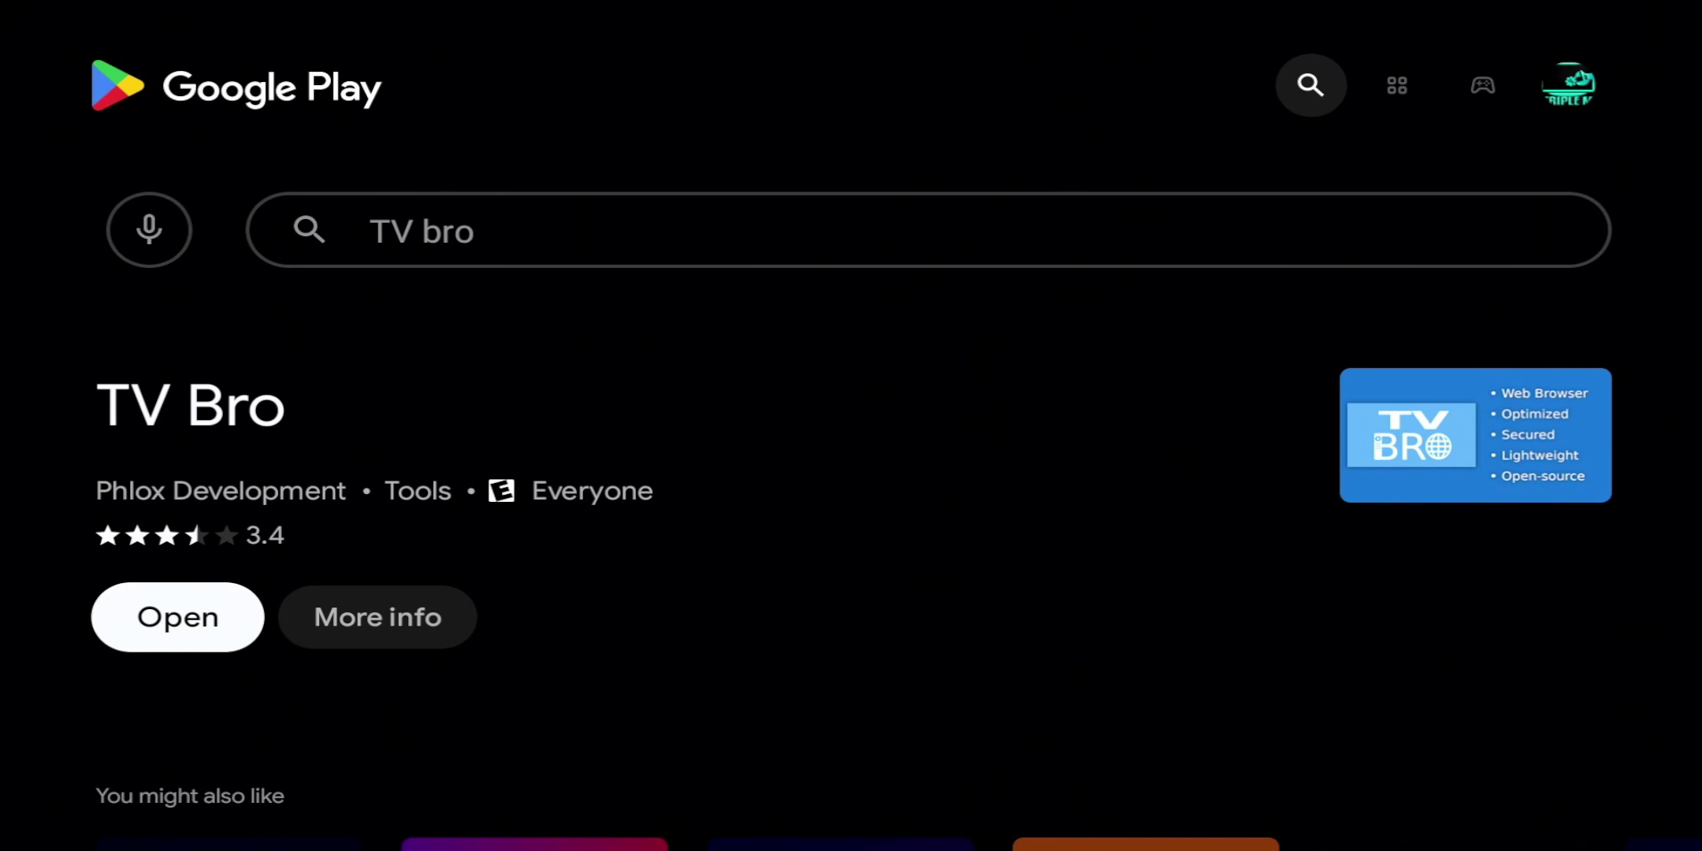
# - Leave the Google Play store and open the device settings from the home screen
pyautogui.press('Escape')
pyautogui.press('Up')
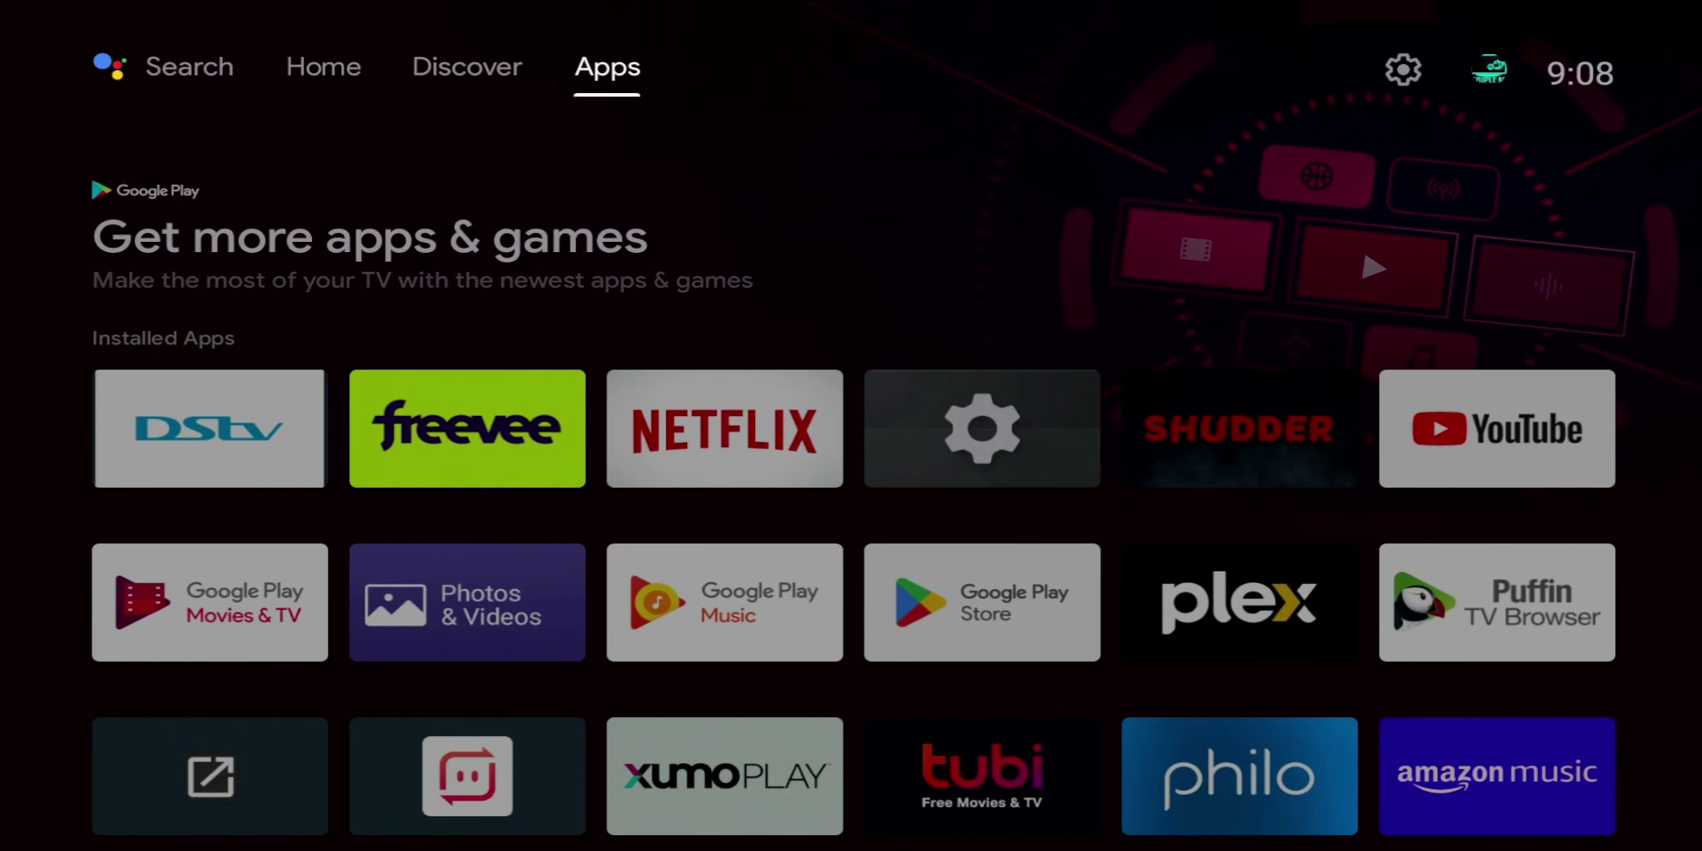
pyautogui.press('Right')
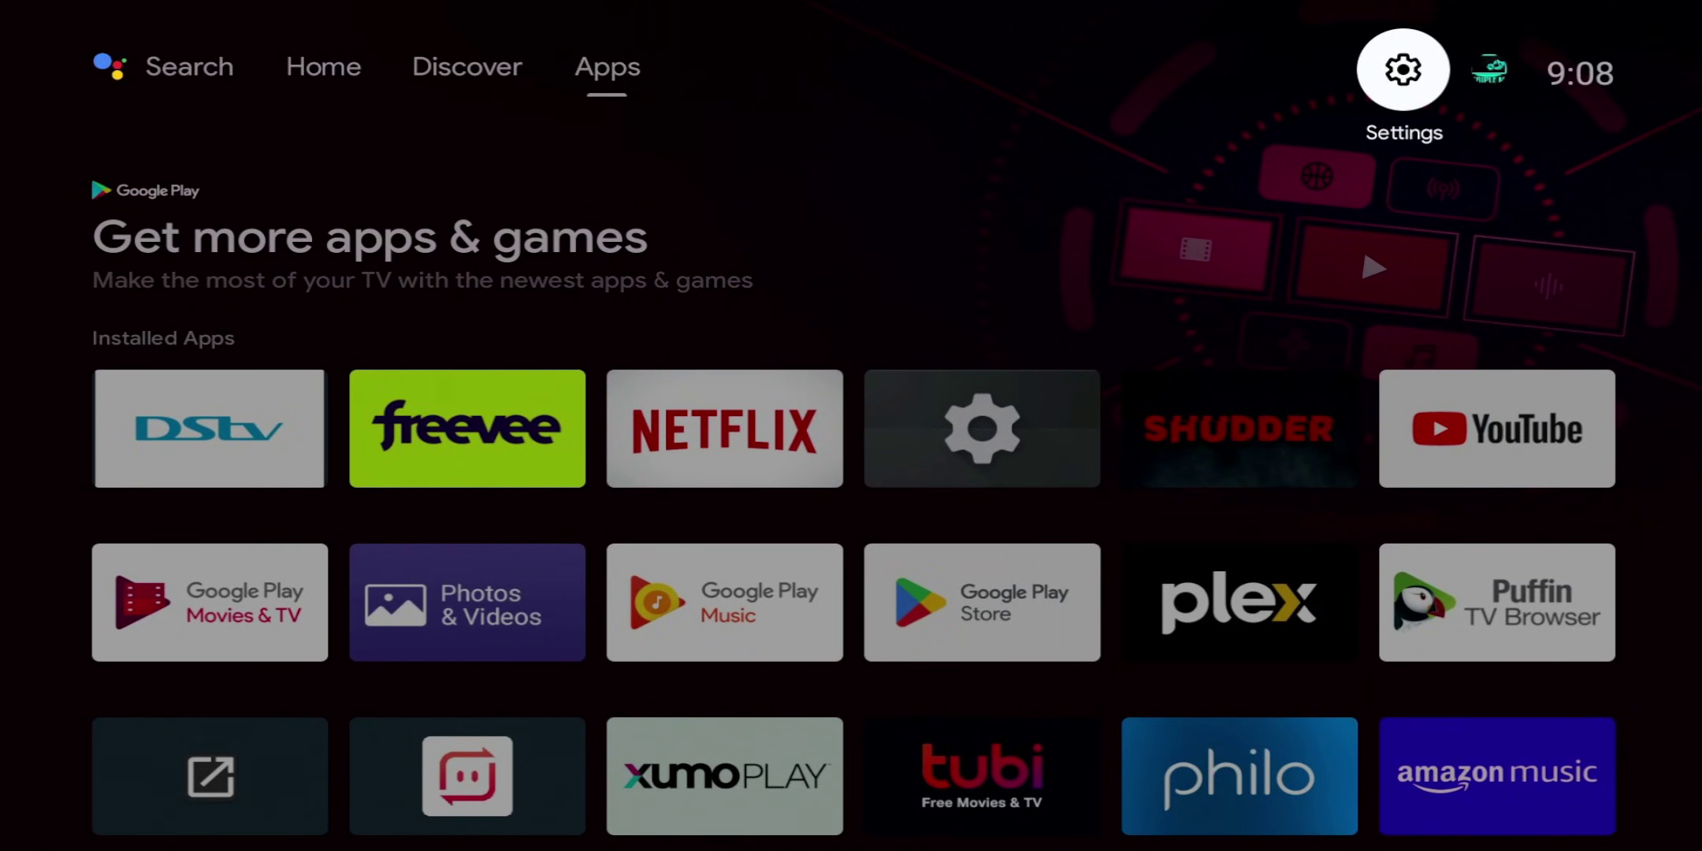
pyautogui.press('Return')
# - Open the Apps section under the general settings
pyautogui.press('Down')
pyautogui.press('Down')
pyautogui.press('Down')
pyautogui.press('Down')
pyautogui.press('Down')
pyautogui.press('Down')
pyautogui.press('Down')
pyautogui.press('Down')
pyautogui.press('Down')
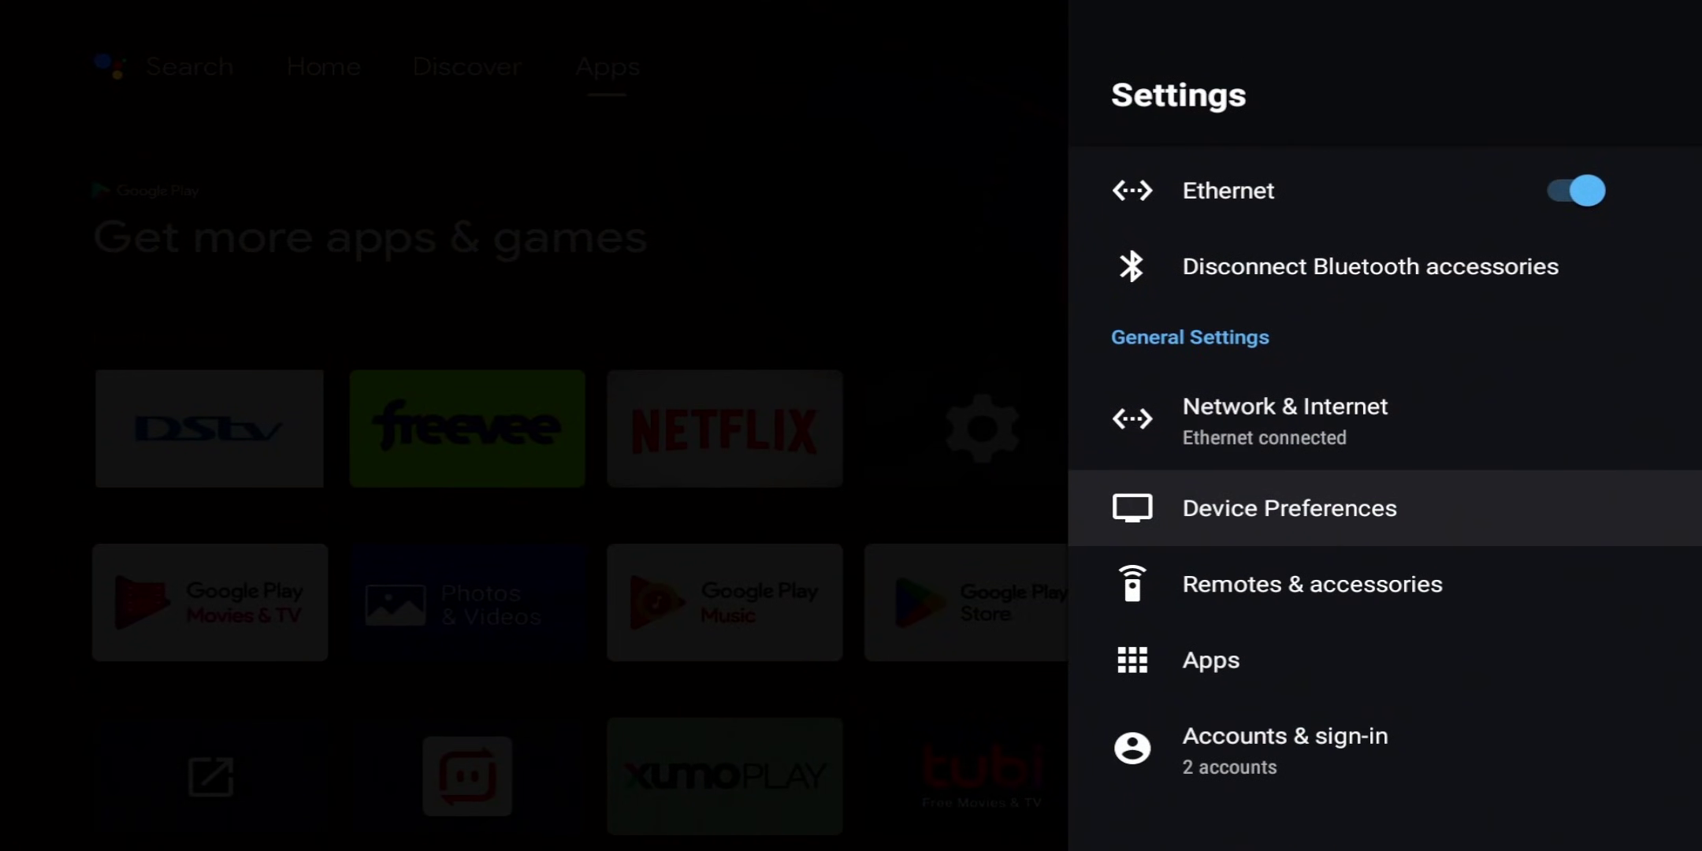
pyautogui.press('Down')
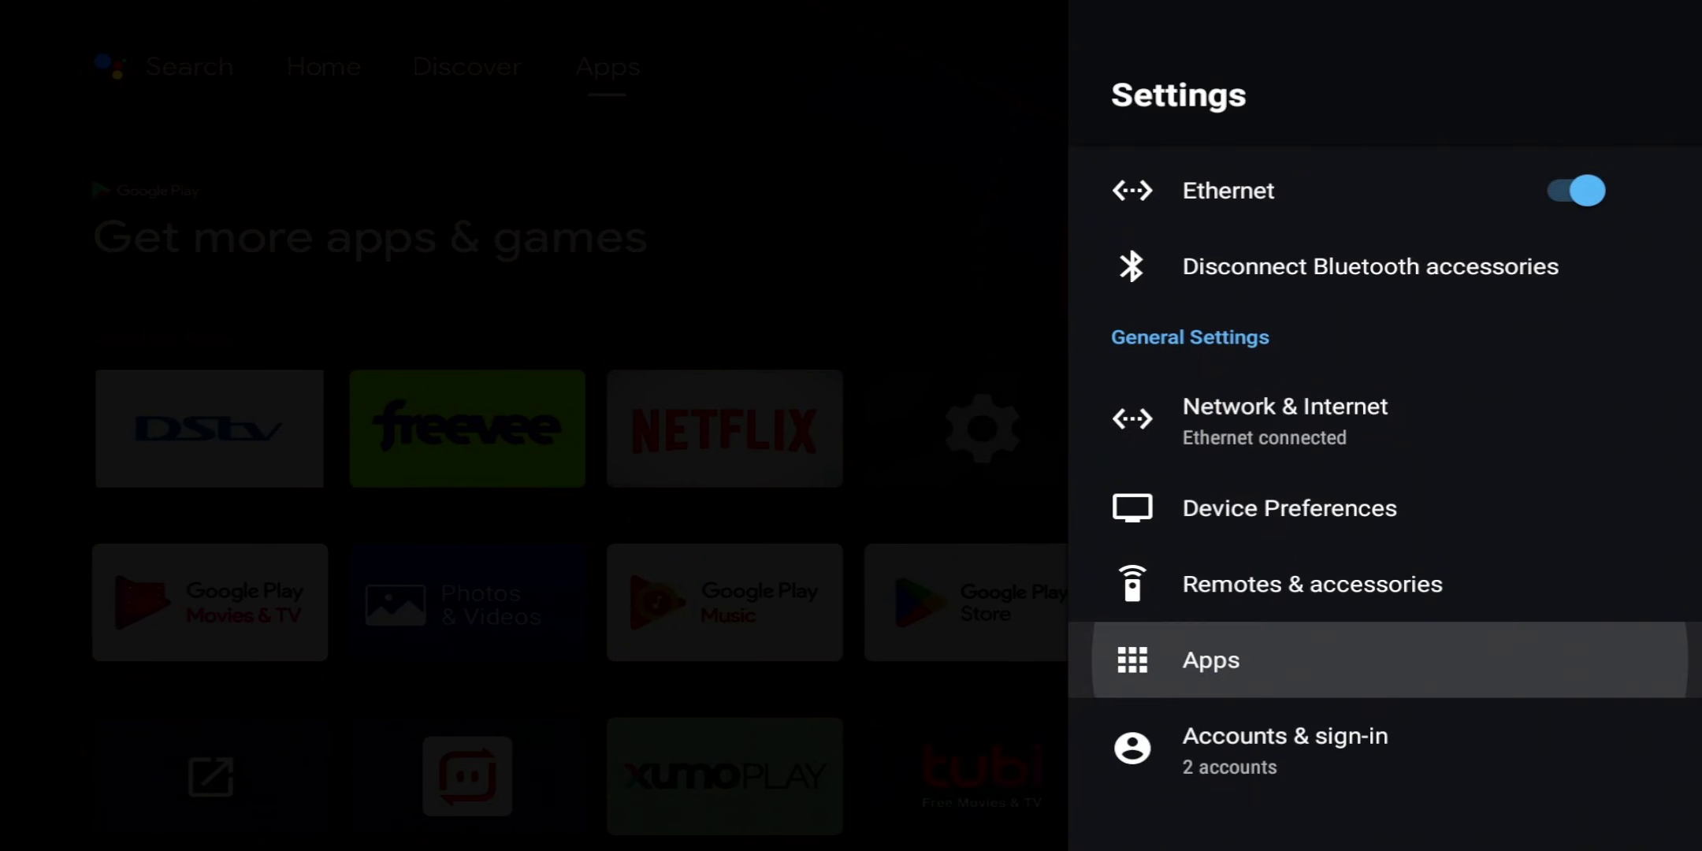
pyautogui.press('Return')
# - Open the Unknown sources list in the Security & restrictions settings
pyautogui.press('Down')
pyautogui.press('Down')
pyautogui.press('Down')
pyautogui.press('Down')
pyautogui.press('Down')
pyautogui.press('Down')
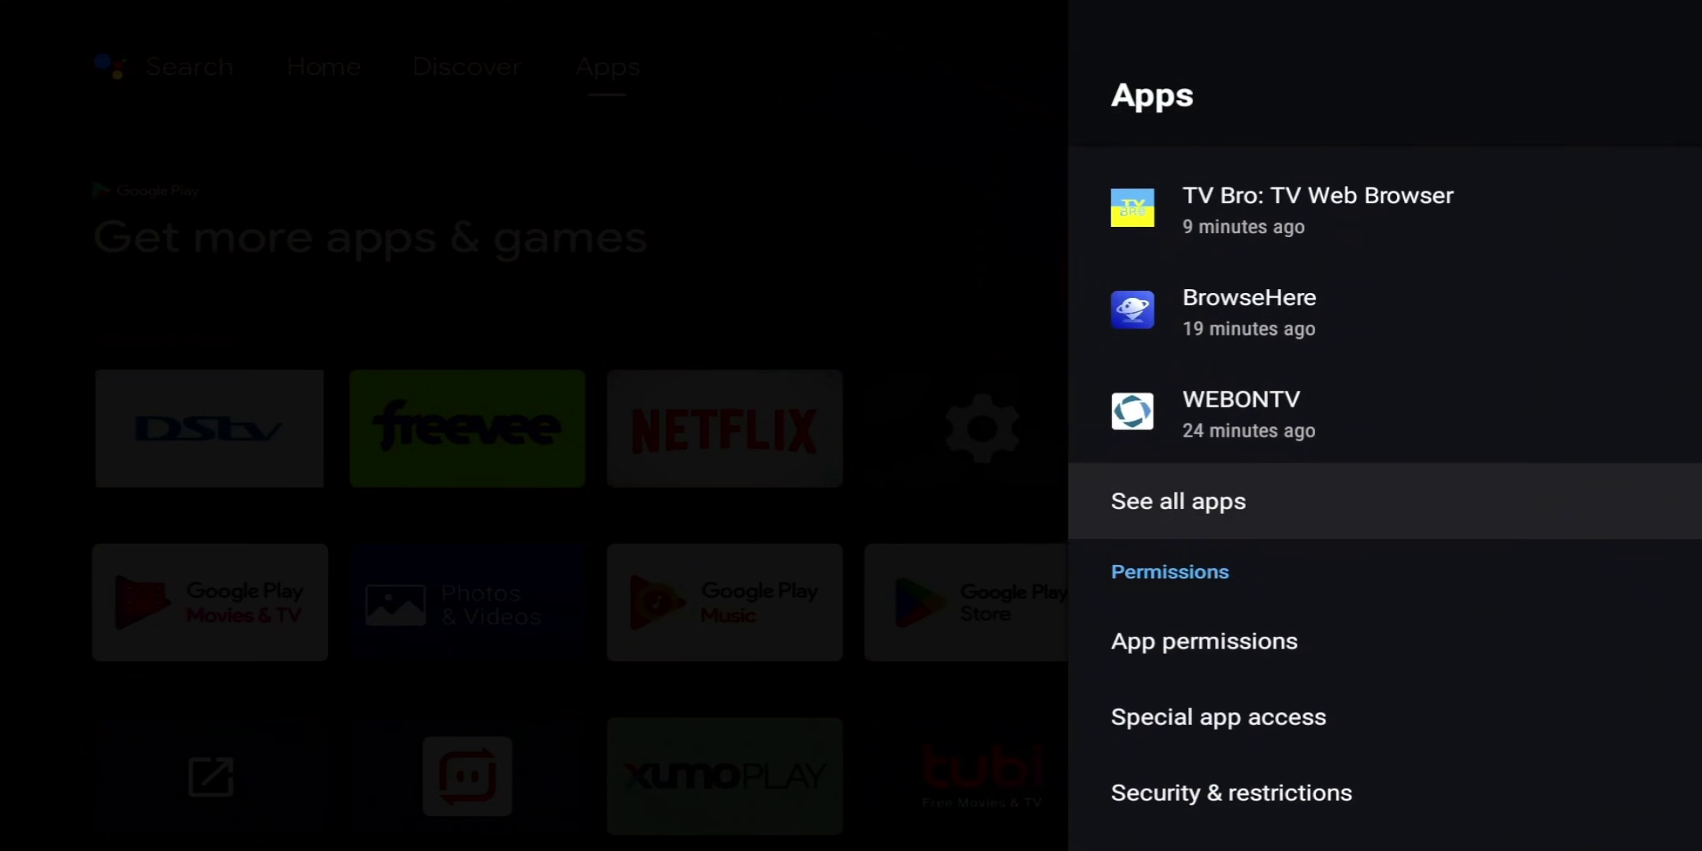
pyautogui.press('Down')
pyautogui.press('Down')
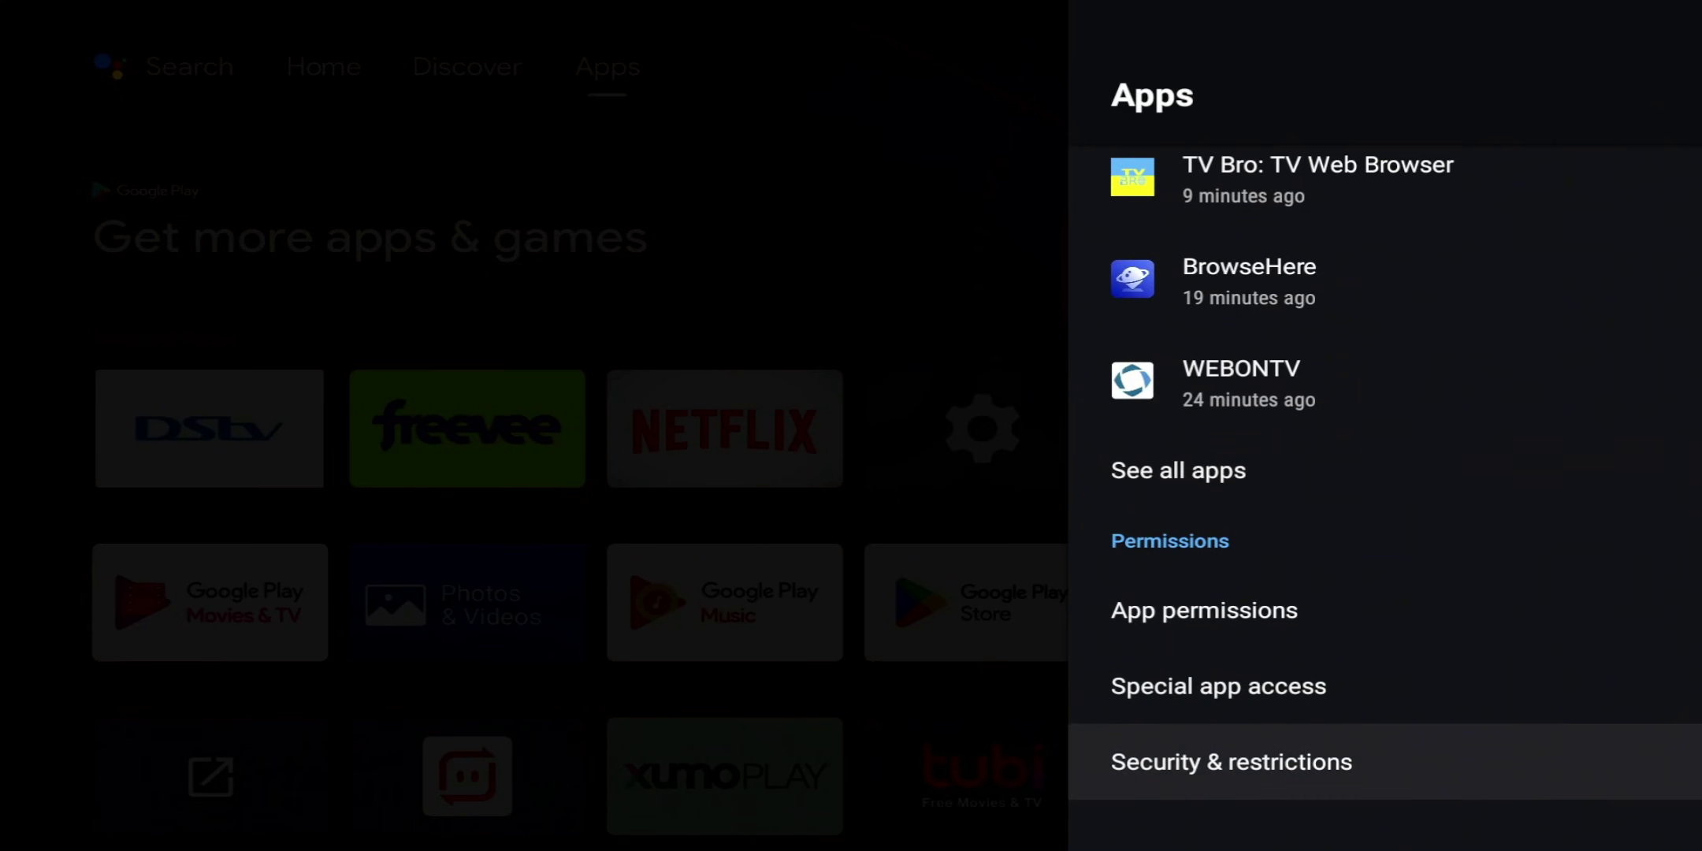
pyautogui.press('Return')
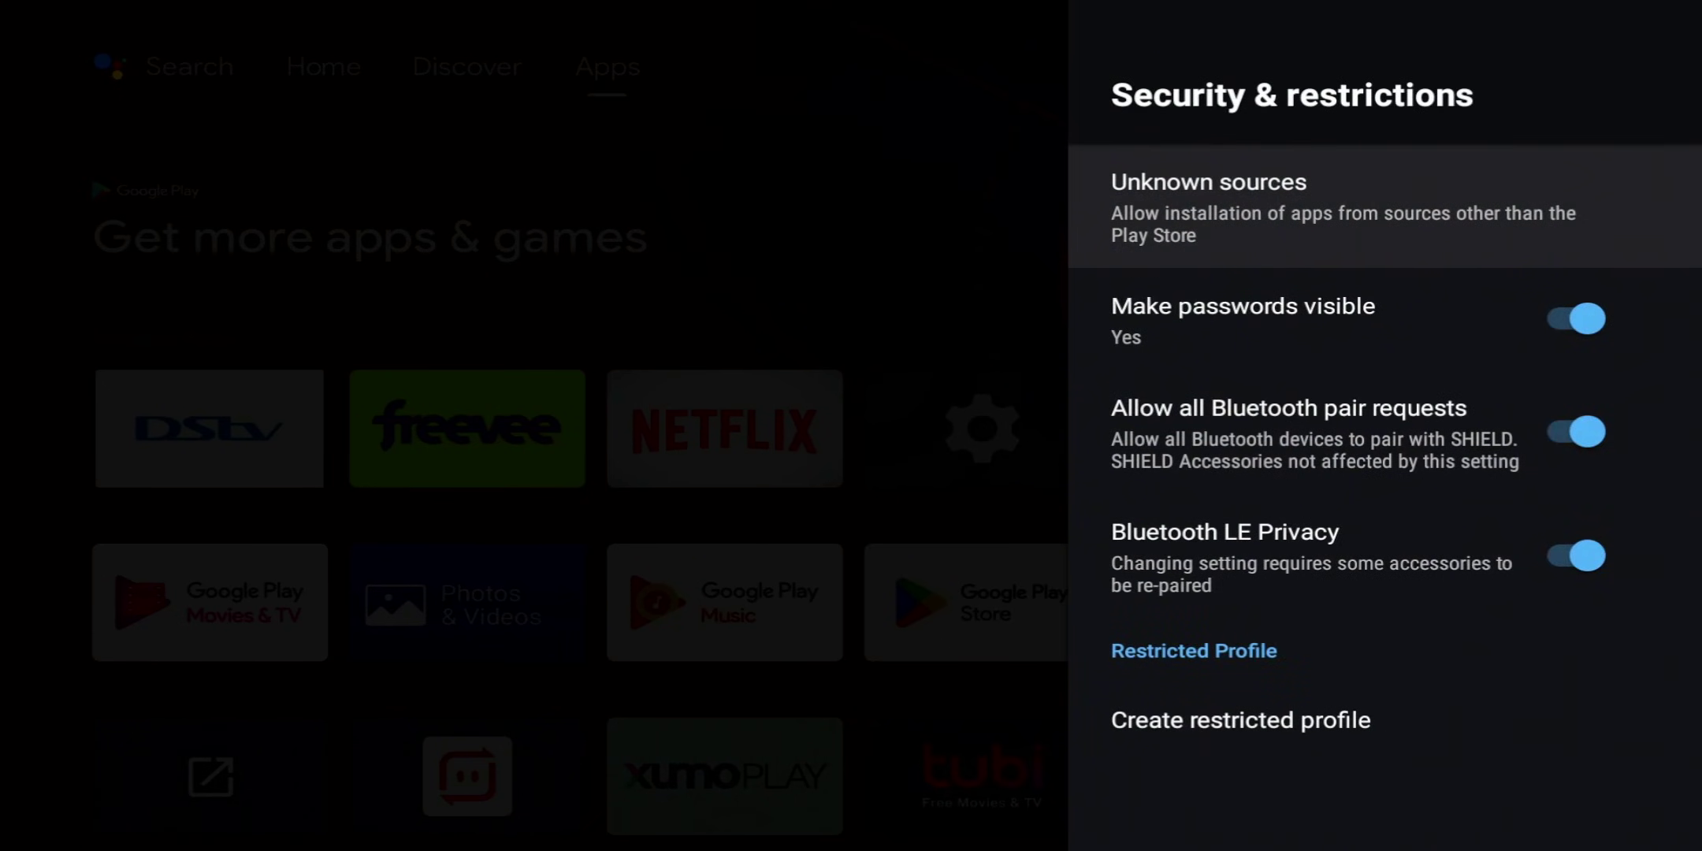
pyautogui.press('Return')
# - Allow TV Bro: TV Web Browser to install unknown apps and leave the settings
pyautogui.press('Up')
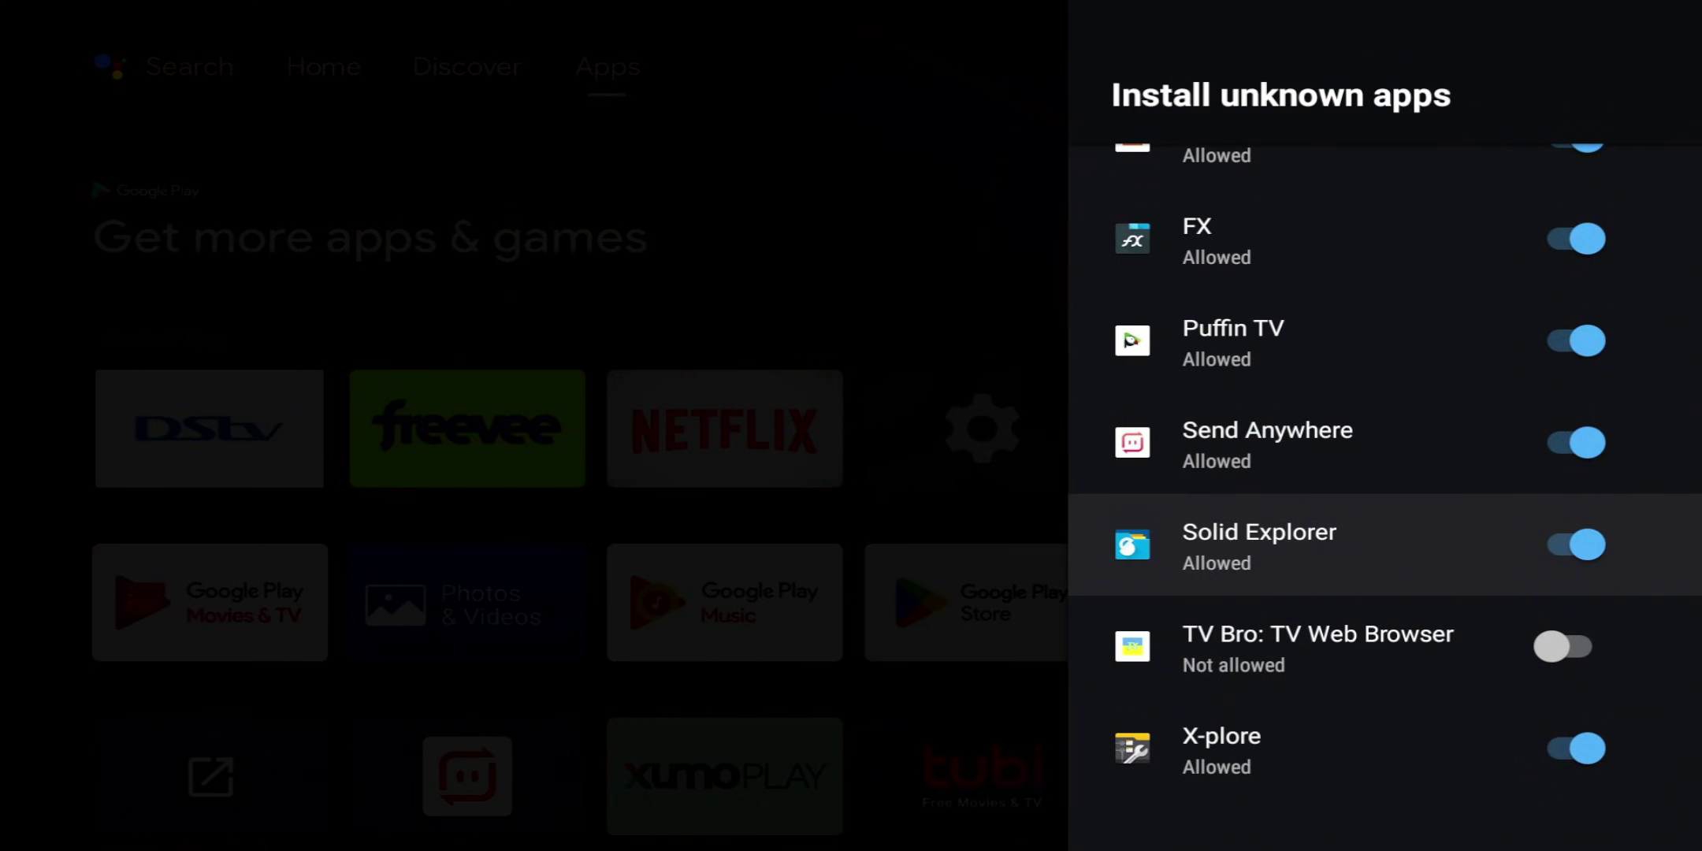
pyautogui.press('Down')
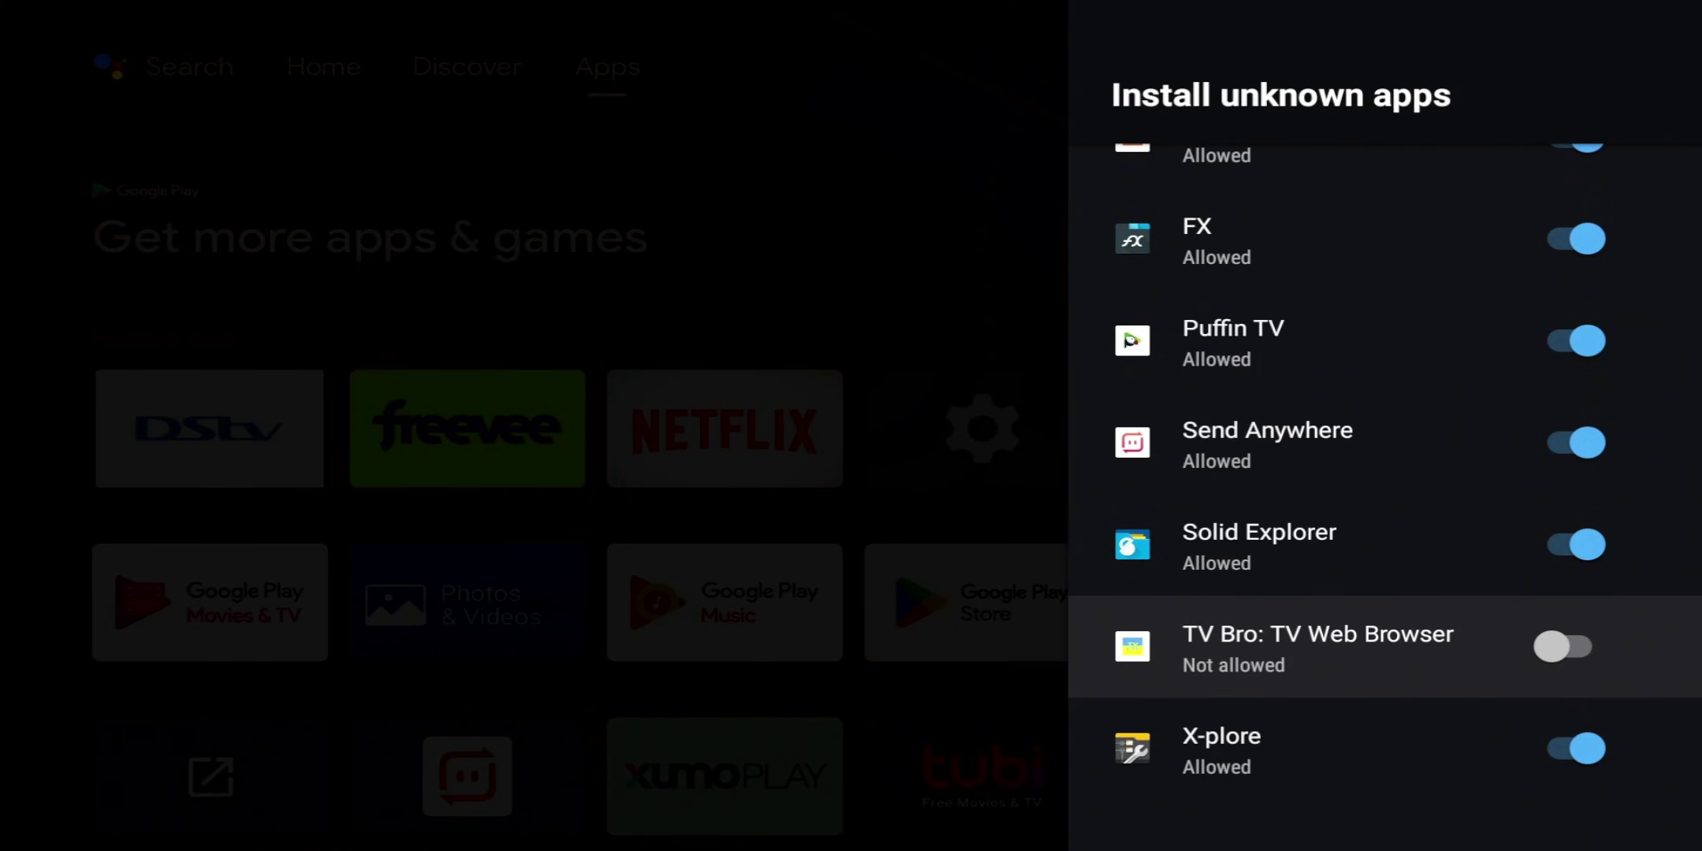
pyautogui.press('Return')
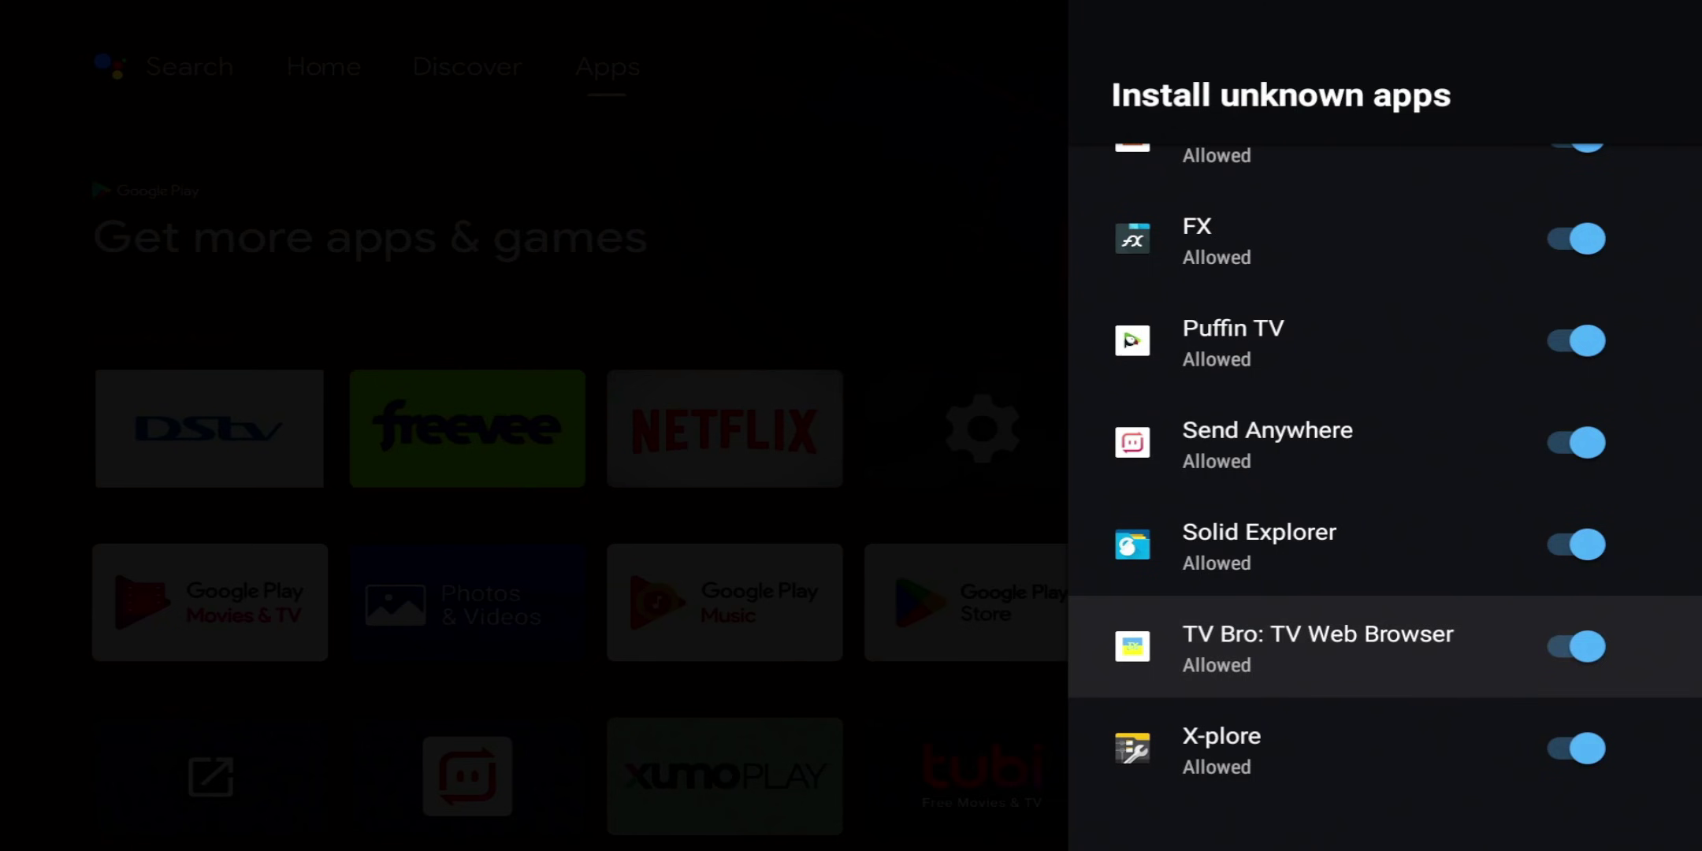
pyautogui.press('Escape')
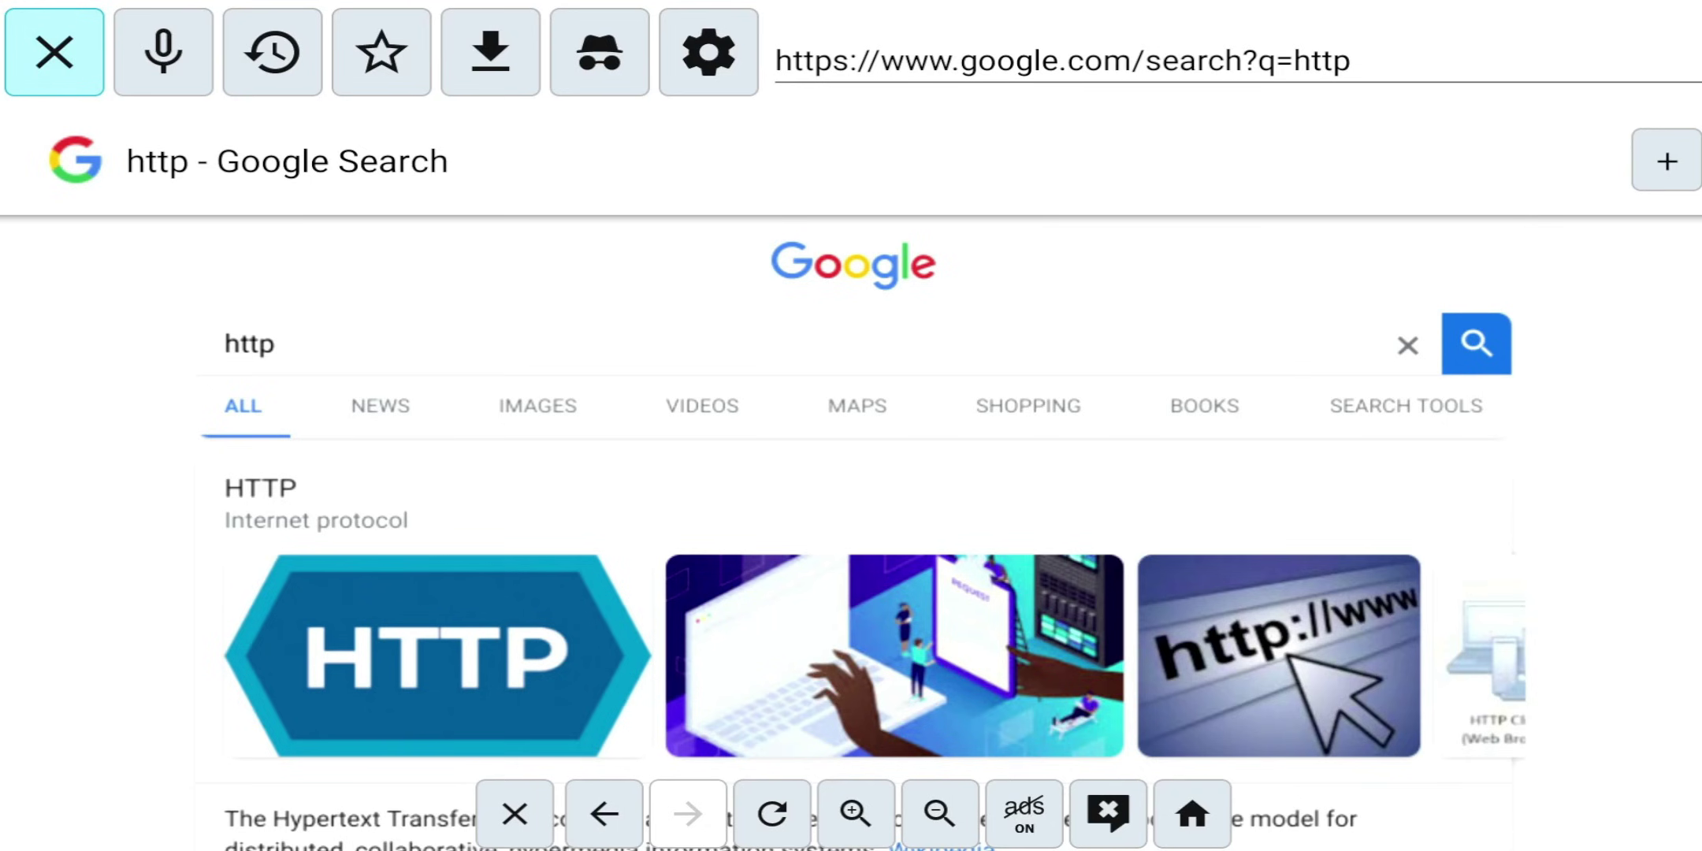
pyautogui.click(163, 51)
pyautogui.click(272, 52)
pyautogui.click(163, 52)
pyautogui.click(272, 52)
pyautogui.click(381, 52)
pyautogui.click(490, 52)
pyautogui.click(600, 52)
pyautogui.click(708, 52)
pyautogui.click(1063, 61)
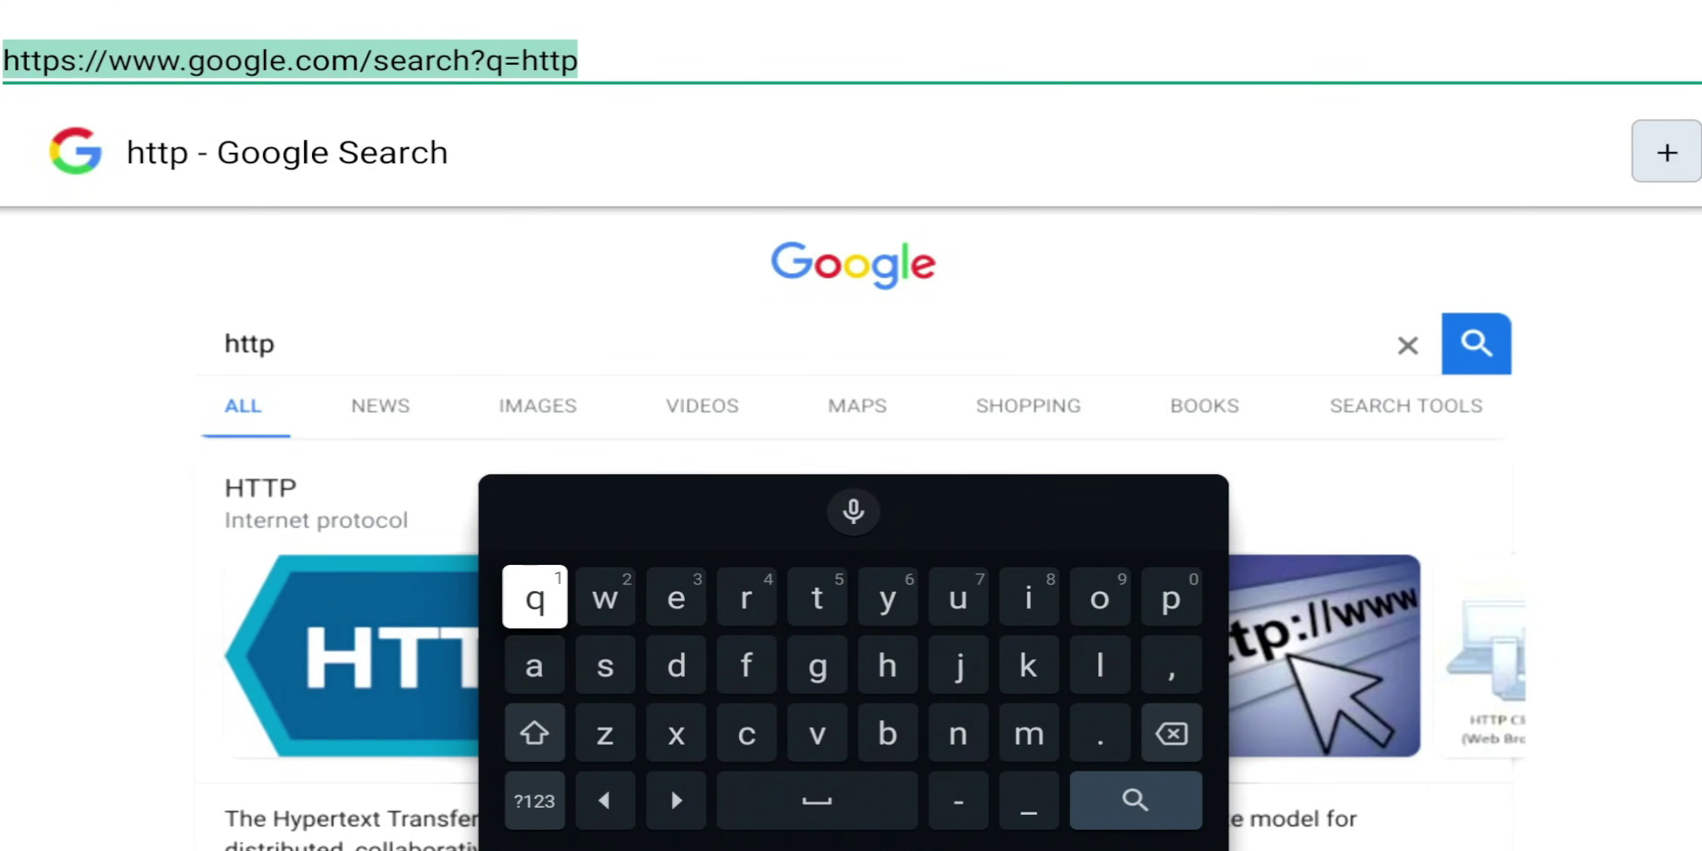
pyautogui.press('BackSpace')
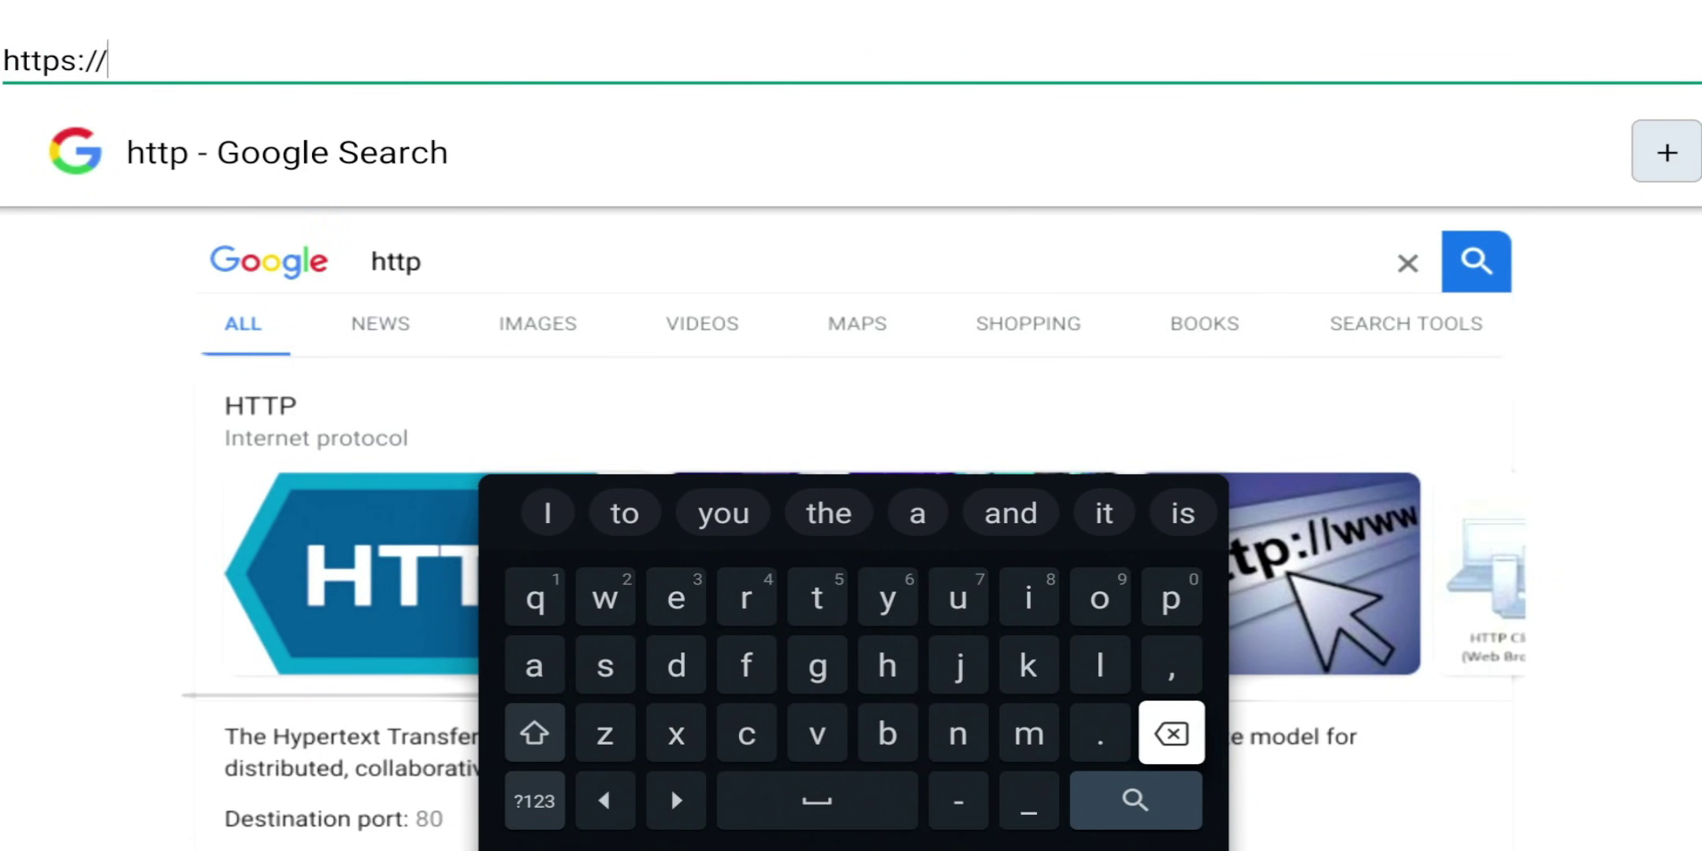
pyautogui.press('Right')
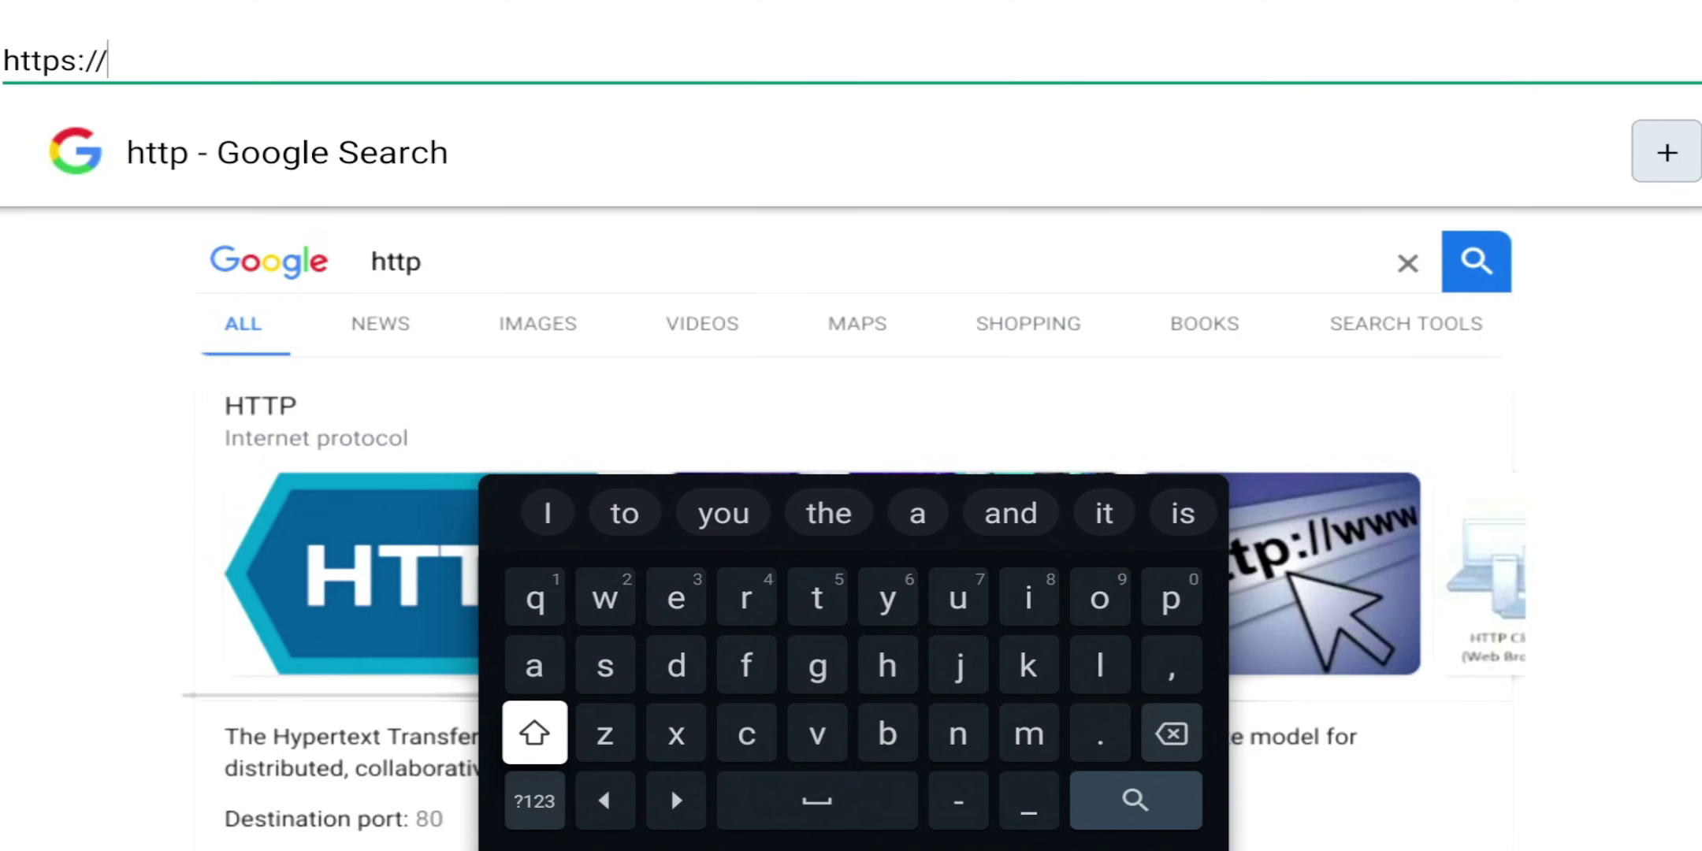
pyautogui.press('Right')
pyautogui.press('Up')
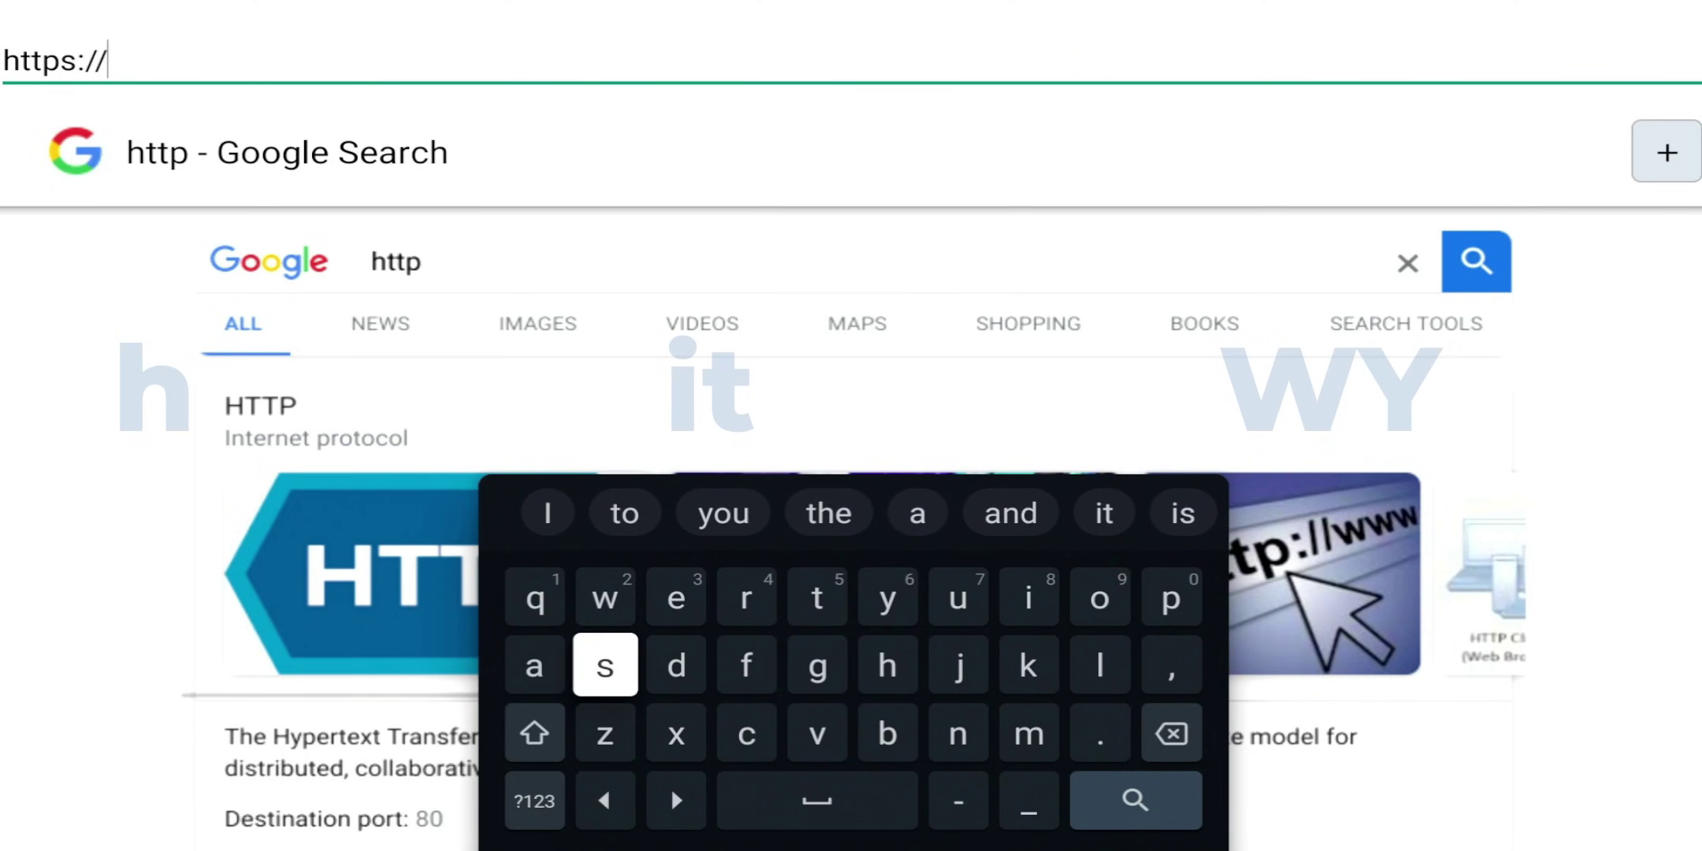
pyautogui.press('Right')
pyautogui.press('Right')
pyautogui.press('Left')
pyautogui.press('Right')
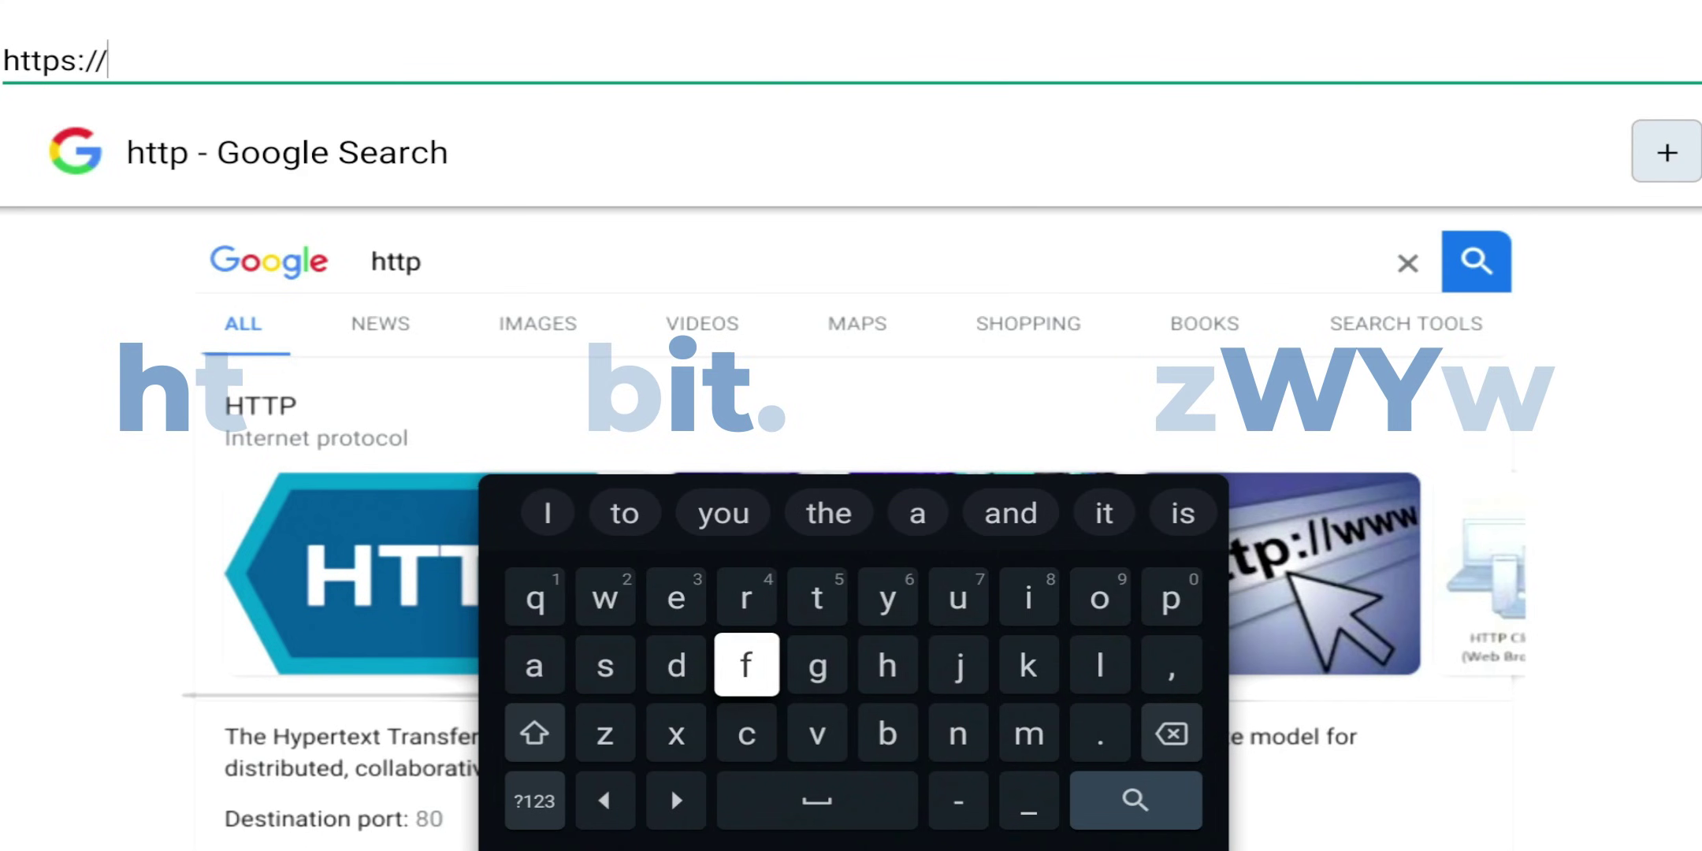
pyautogui.press('Right')
pyautogui.press('Right')
pyautogui.press('Down')
pyautogui.press('Return')
pyautogui.press('Up')
pyautogui.press('Right')
pyautogui.press('Right')
pyautogui.press('Up')
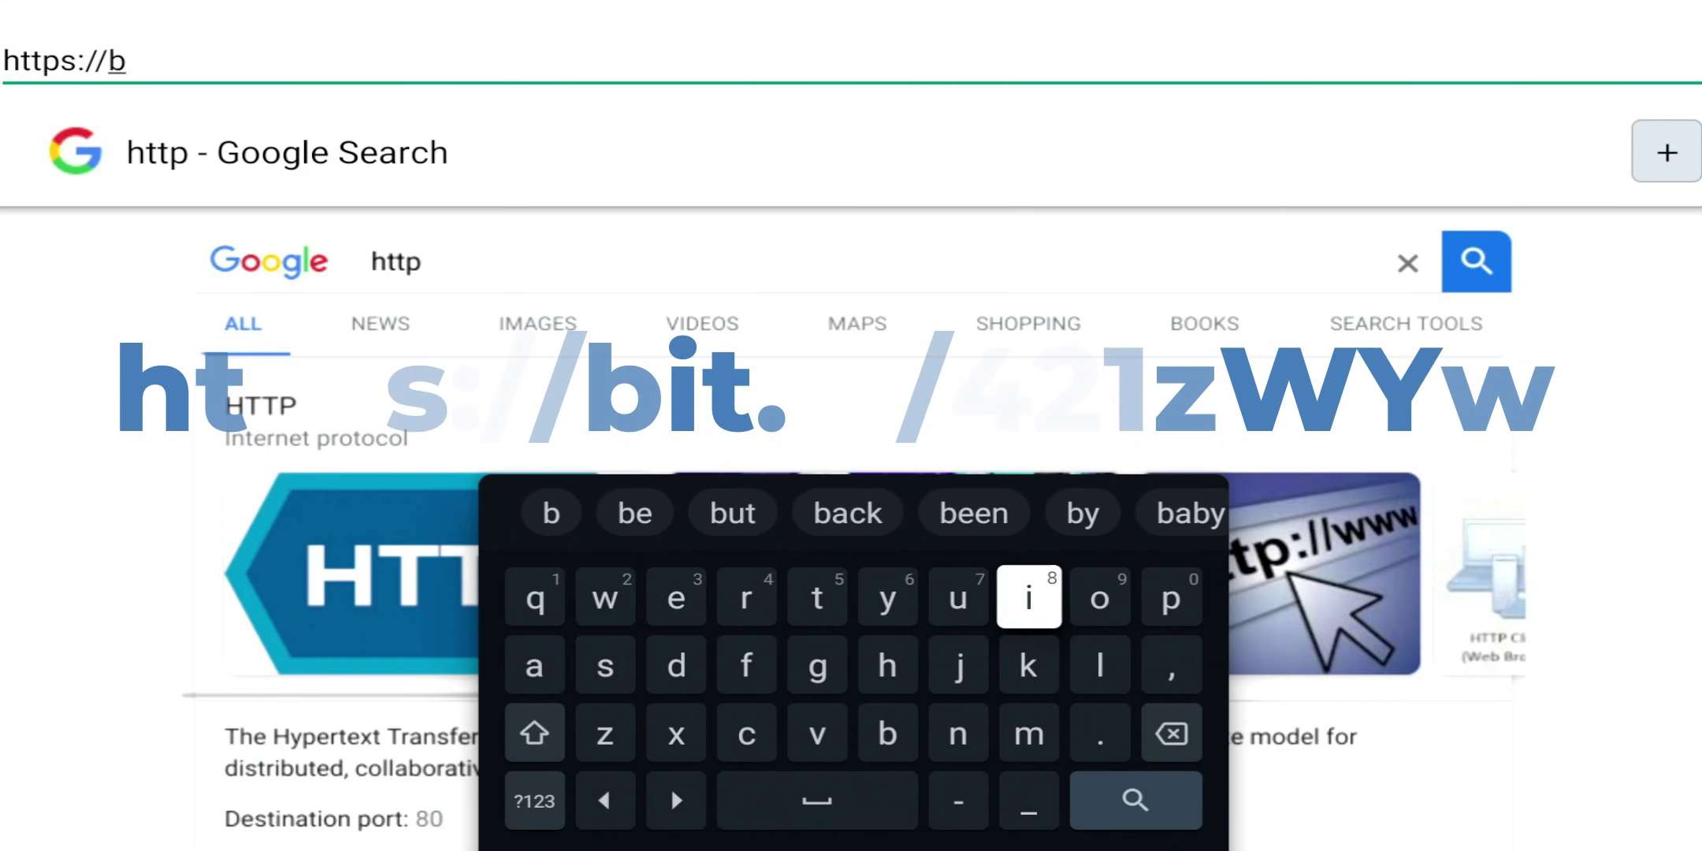
pyautogui.press('Return')
pyautogui.press('Down')
pyautogui.press('Left')
pyautogui.press('Left')
pyautogui.press('Left')
pyautogui.press('Left')
pyautogui.press('Up')
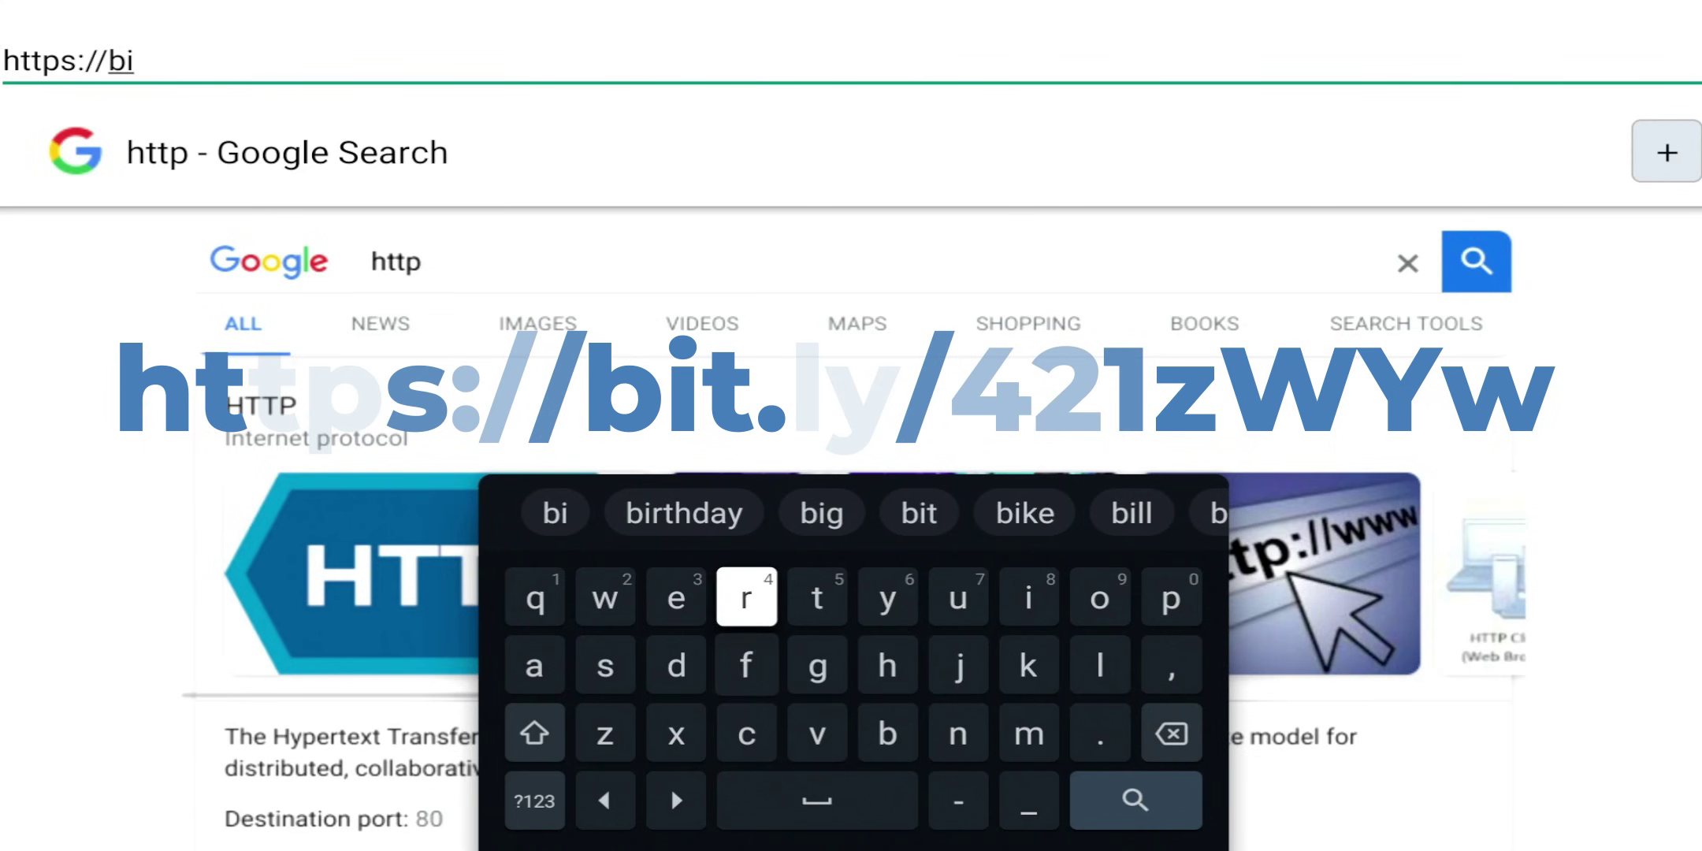
pyautogui.press('Right')
pyautogui.press('Return')
pyautogui.press('Down')
pyautogui.press('Right')
pyautogui.press('Right')
pyautogui.press('Right')
pyautogui.press('Right')
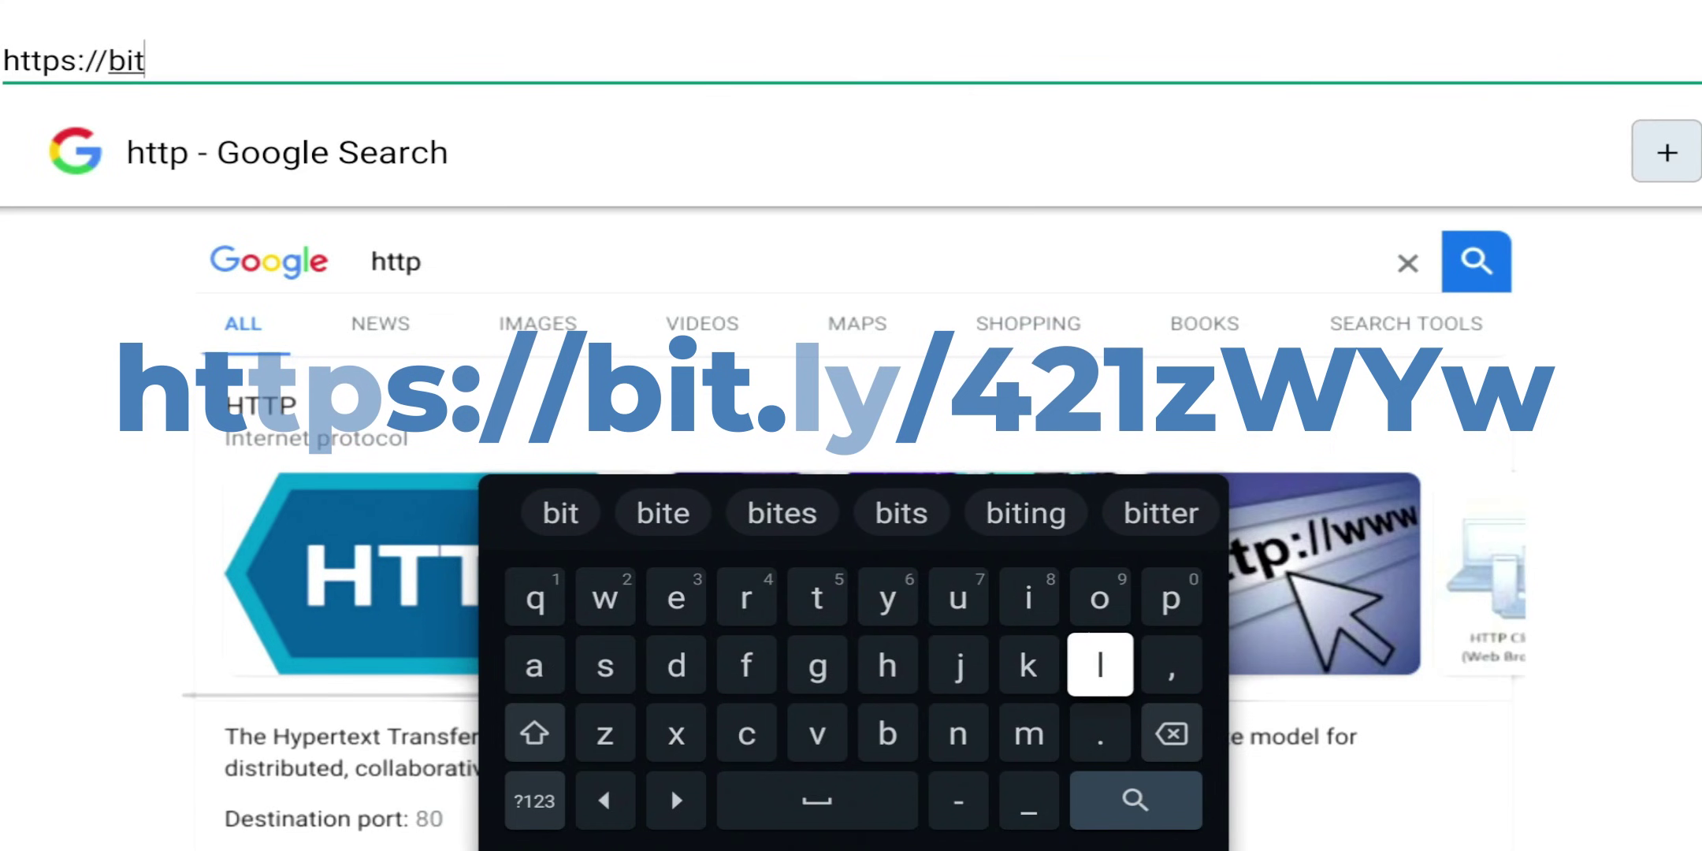
pyautogui.press('Down')
pyautogui.press('Return')
pyautogui.press('Up')
pyautogui.press('Return')
pyautogui.press('Left')
pyautogui.press('Left')
pyautogui.press('Left')
pyautogui.press('Up')
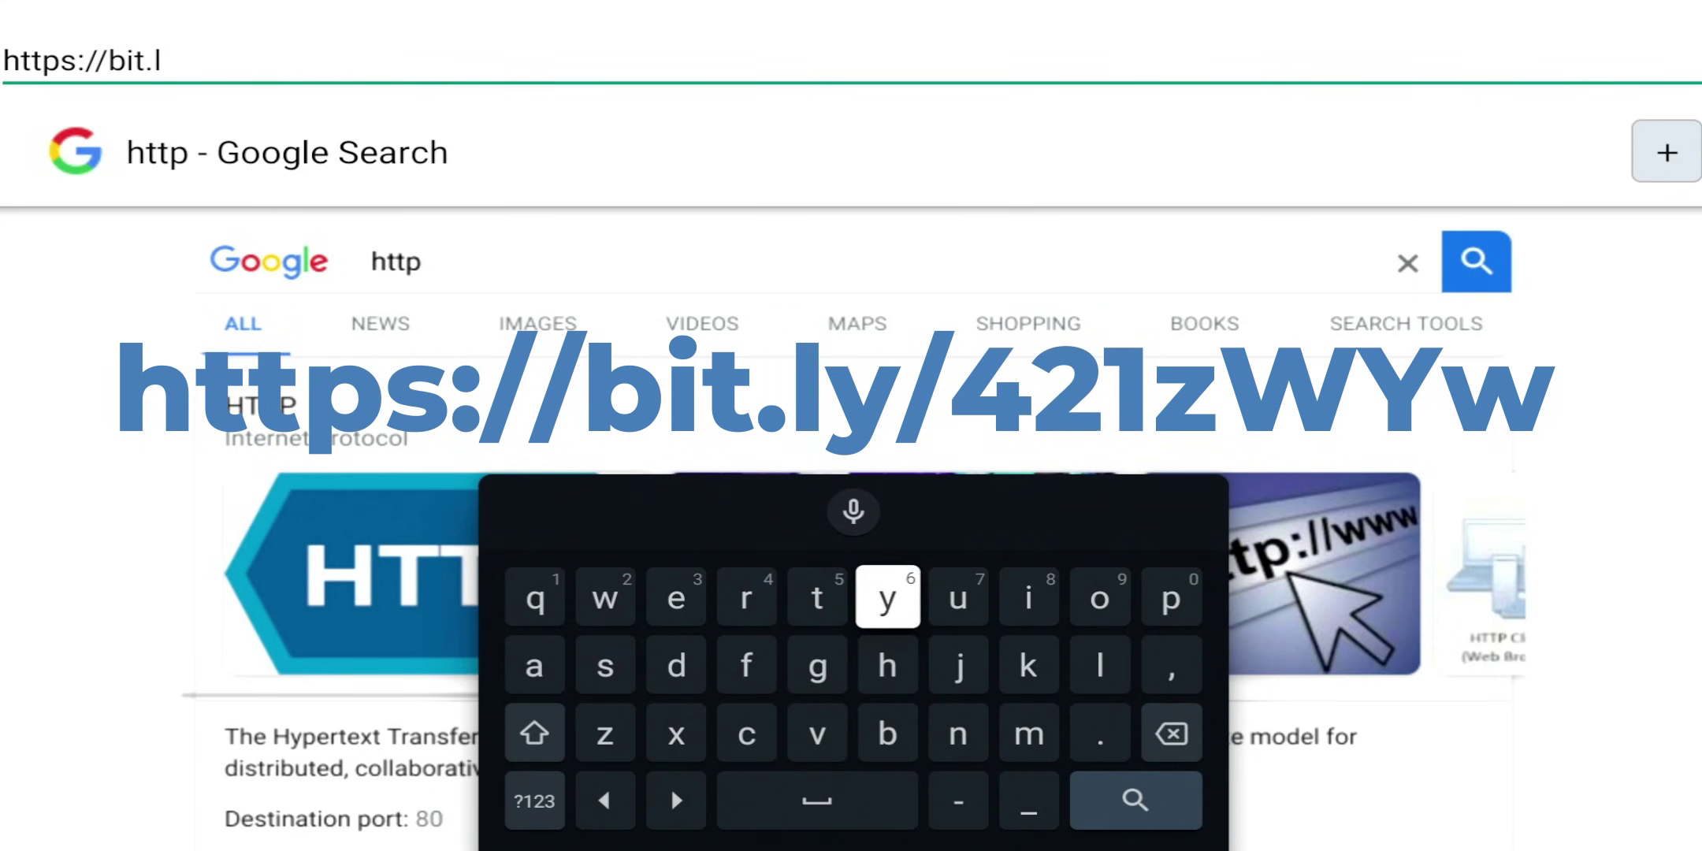
pyautogui.press('Return')
# - Append a forward slash to the address after "bit.ly"
pyautogui.press('Down')
pyautogui.press('Left')
pyautogui.press('Left')
pyautogui.press('Left')
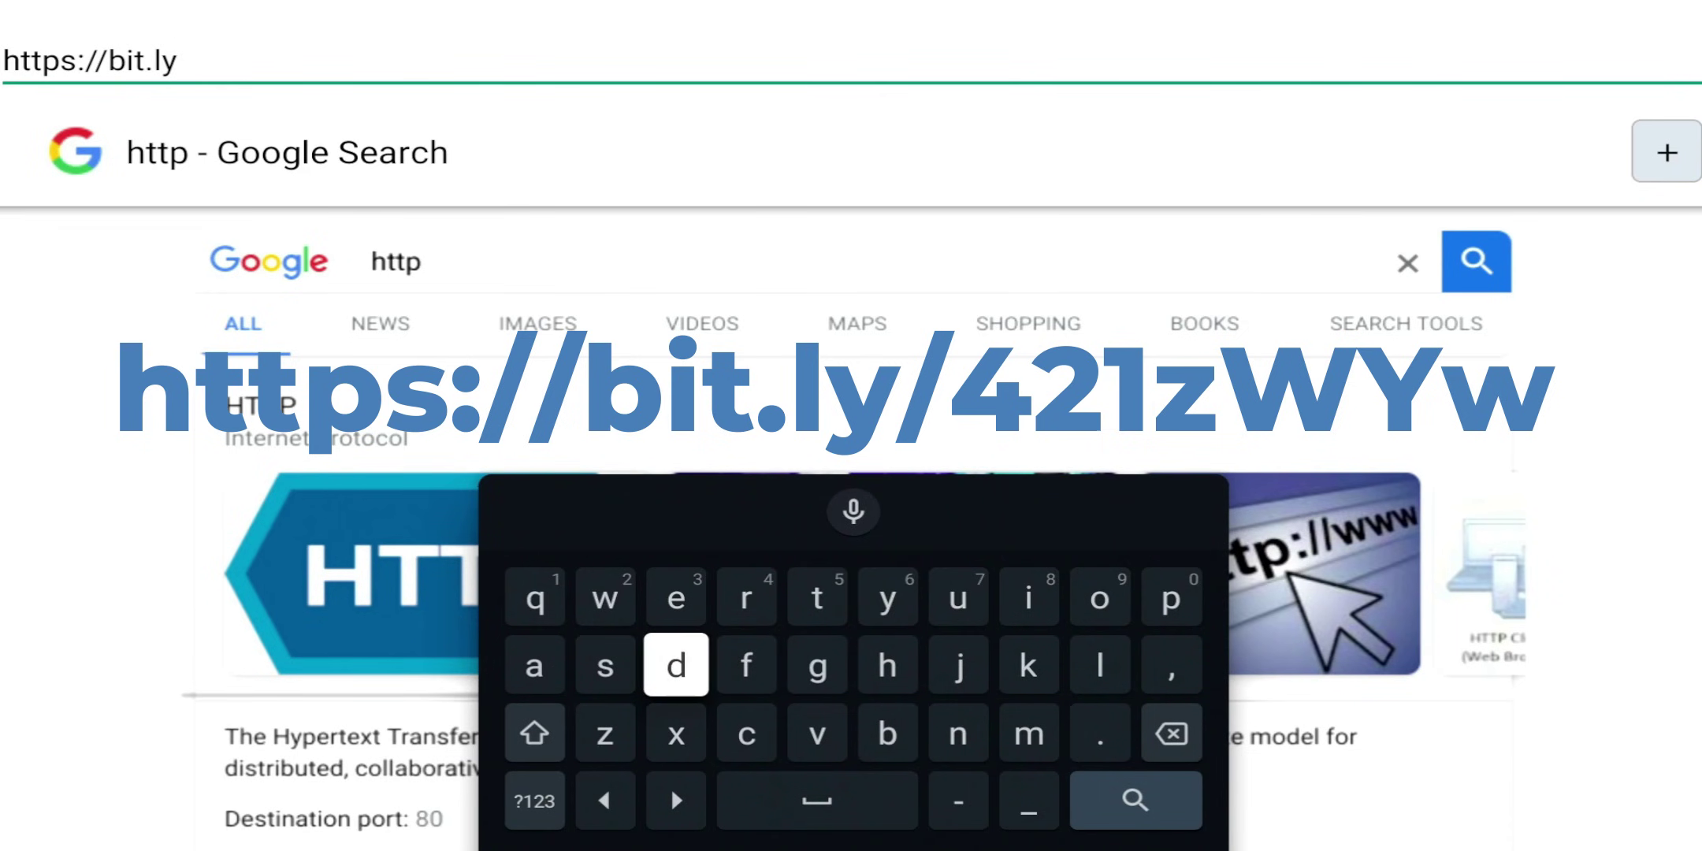
pyautogui.press('Left')
pyautogui.press('Down')
pyautogui.press('Down')
pyautogui.press('Left')
pyautogui.press('Return')
pyautogui.press('Up')
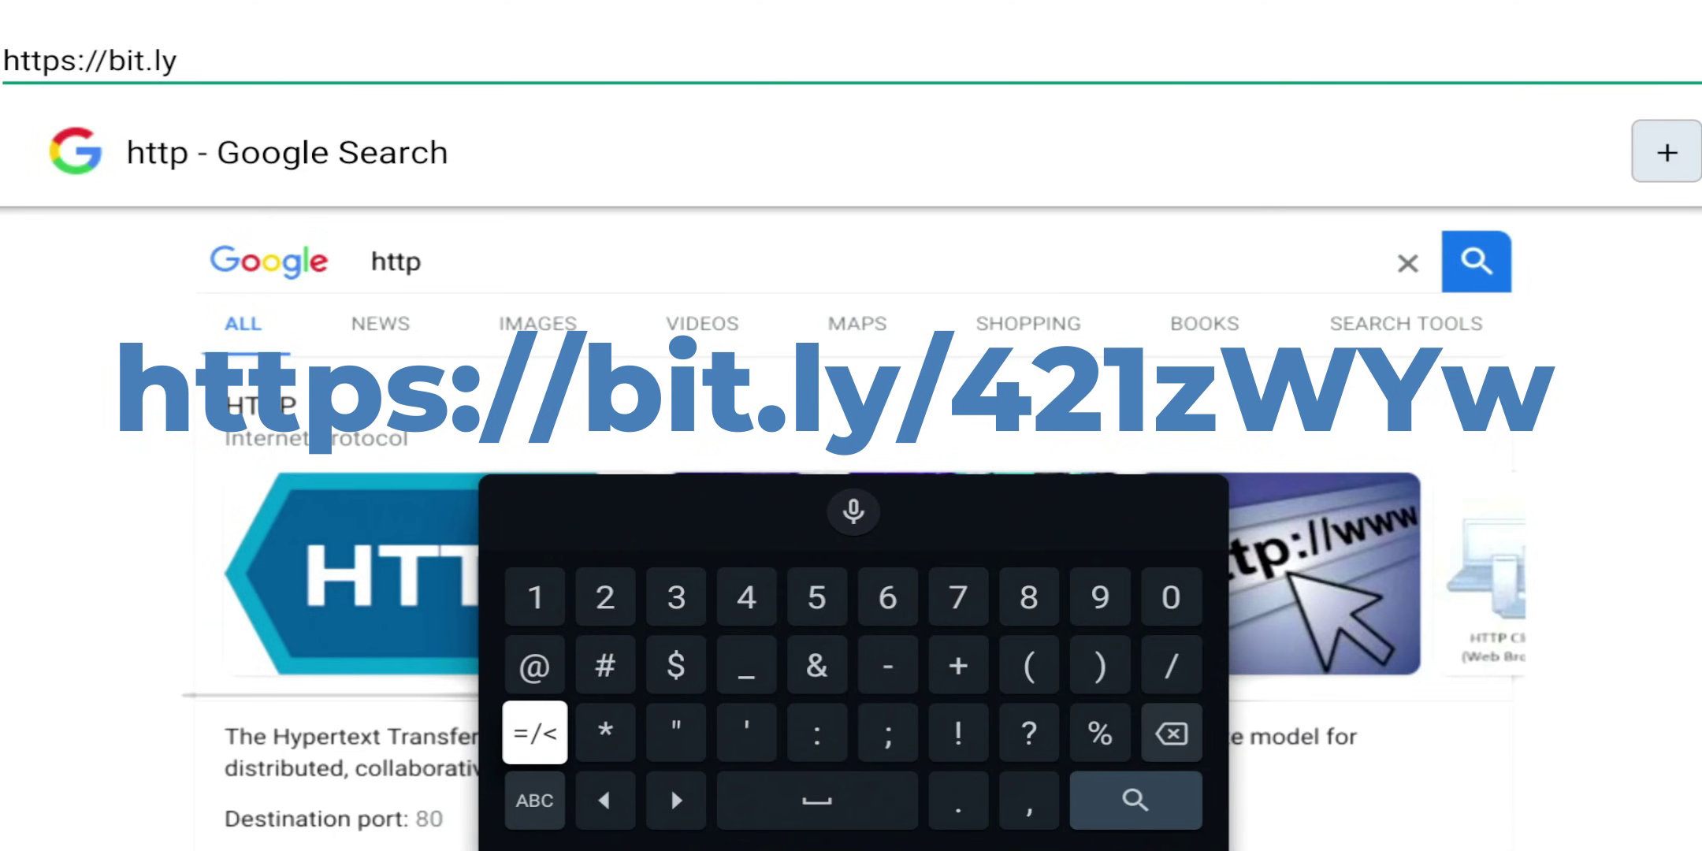
pyautogui.press('Left')
pyautogui.press('Up')
pyautogui.press('Return')
# - Append the digits "421" to the address after the slash
pyautogui.press('Left')
pyautogui.press('Left')
pyautogui.press('Left')
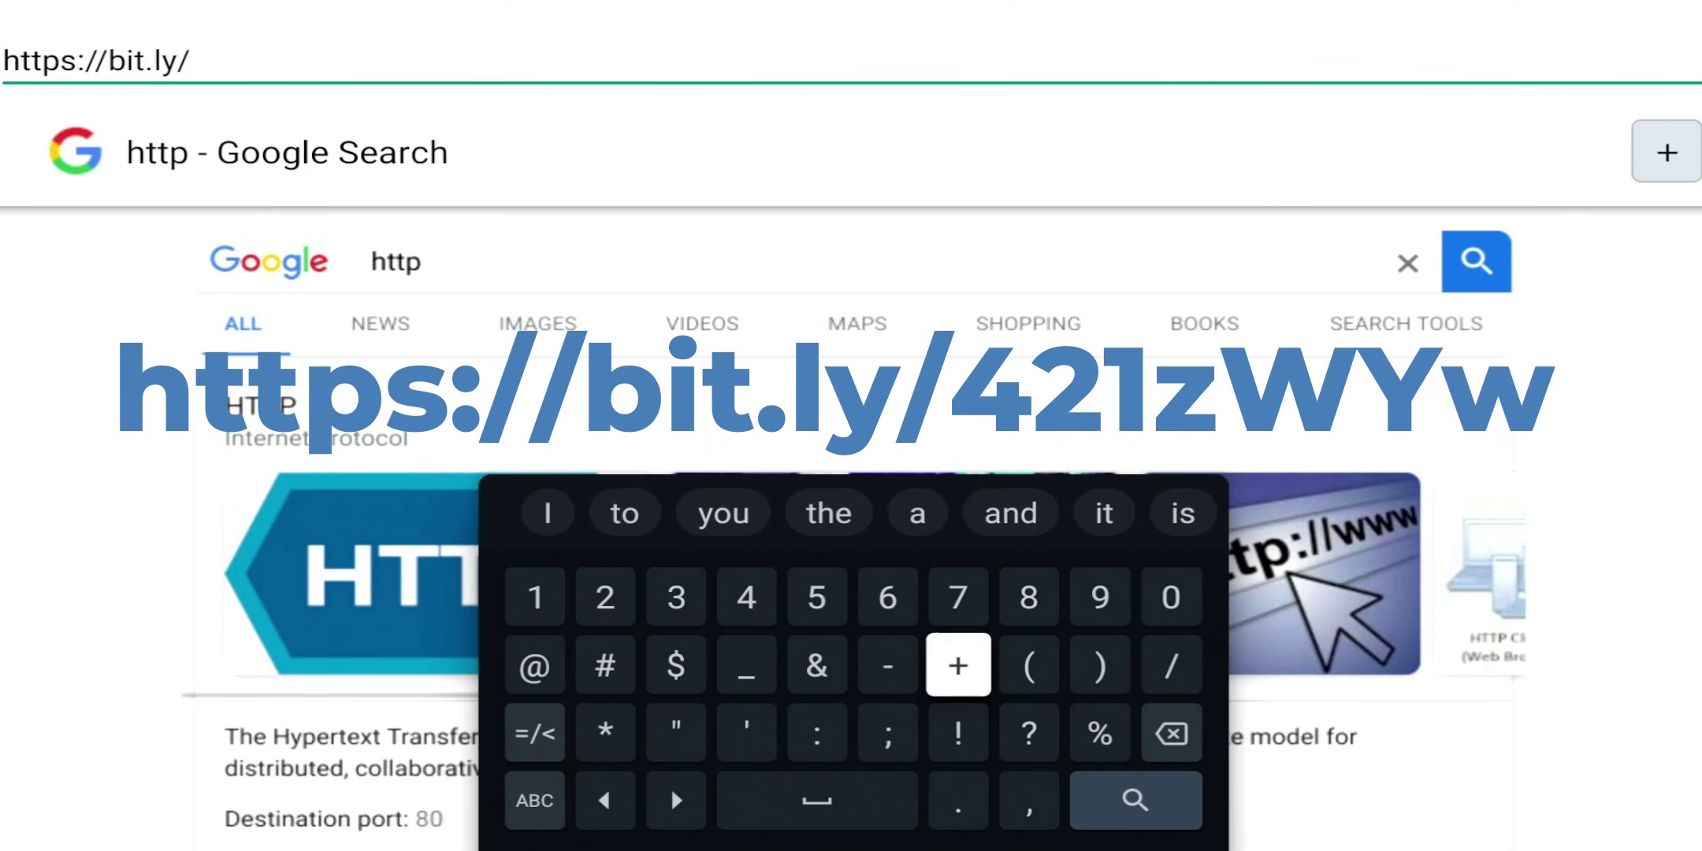
pyautogui.press('Left')
pyautogui.press('Left')
pyautogui.press('Left')
pyautogui.press('Left')
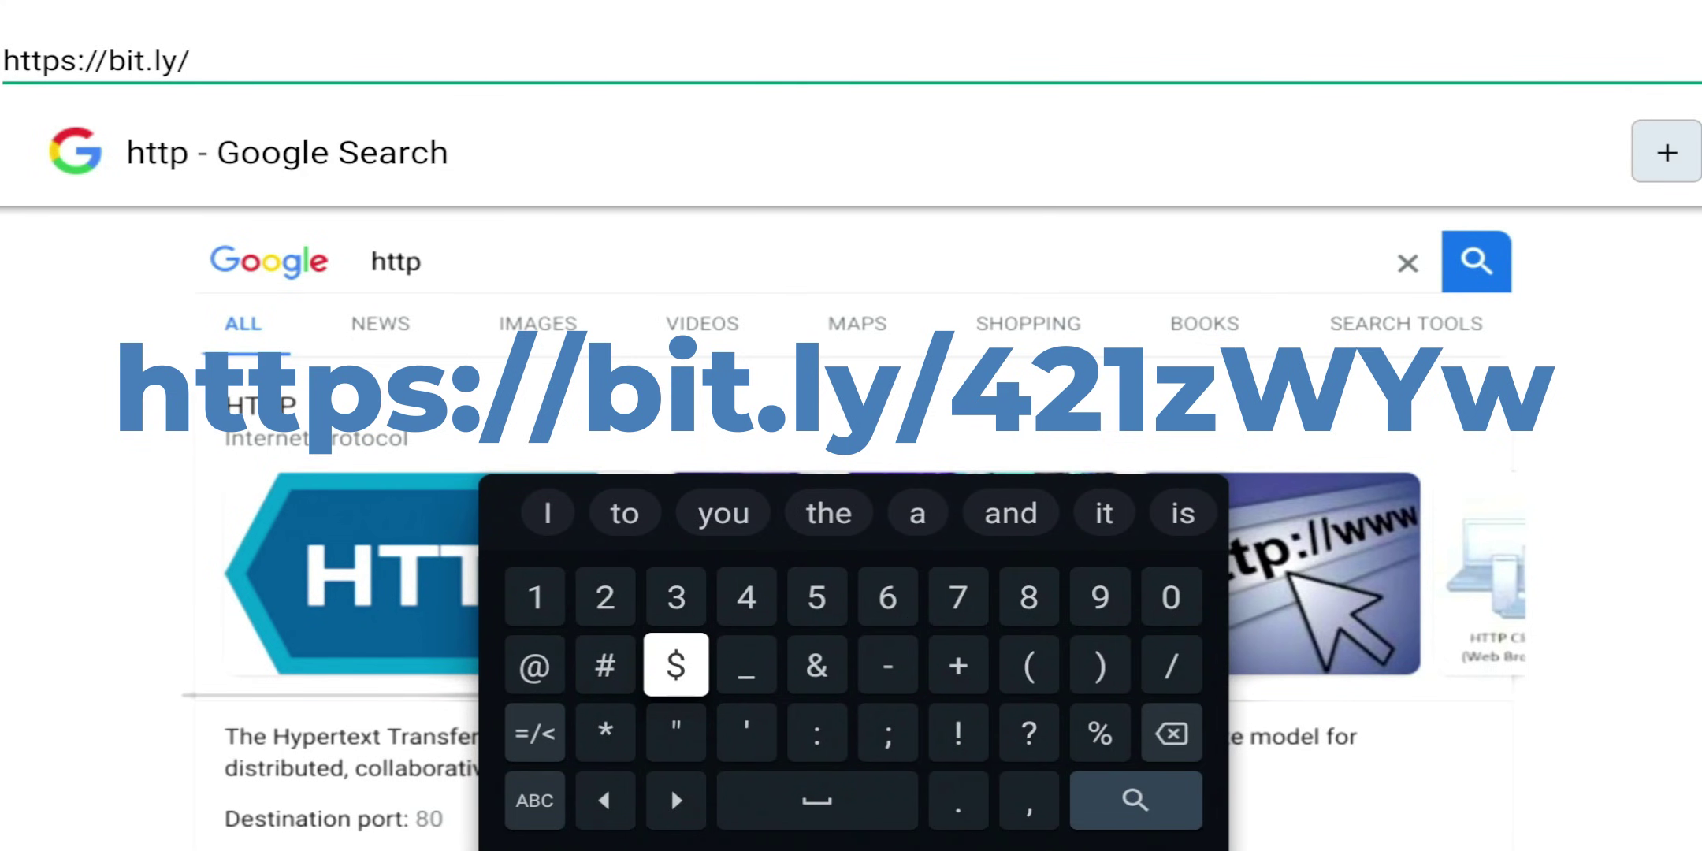
pyautogui.press('Up')
pyautogui.press('Right')
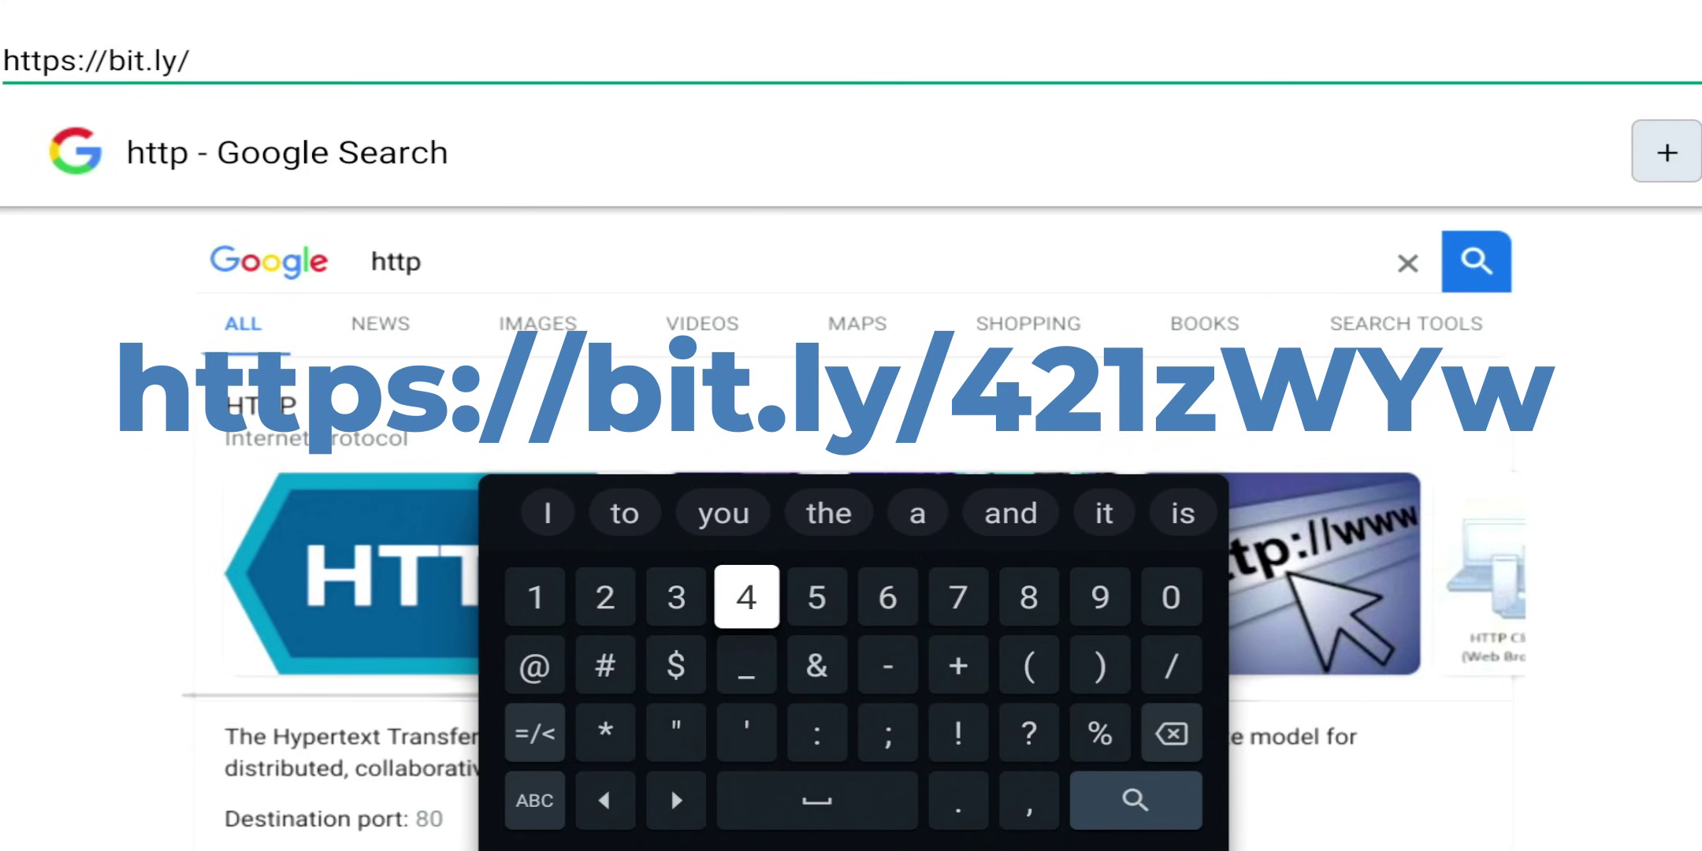
pyautogui.press('Return')
pyautogui.press('Left')
pyautogui.press('Left')
pyautogui.press('Return')
pyautogui.press('Left')
pyautogui.press('Return')
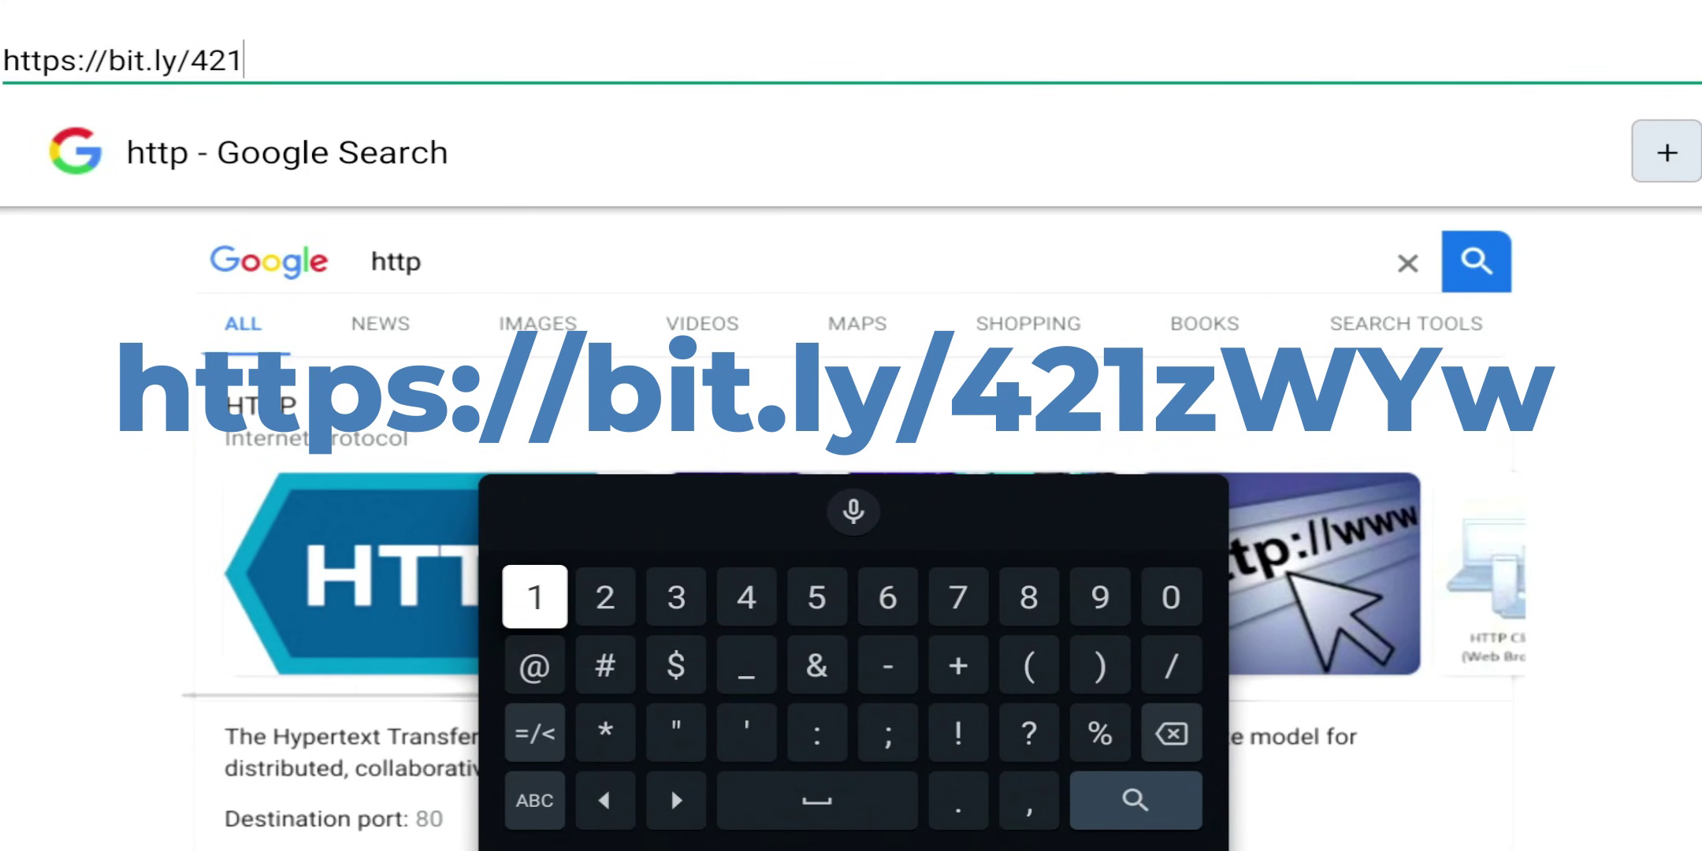
# - Append a lowercase "z" to the address after "421"
pyautogui.press('Down')
pyautogui.press('Down')
pyautogui.press('Down')
pyautogui.press('Return')
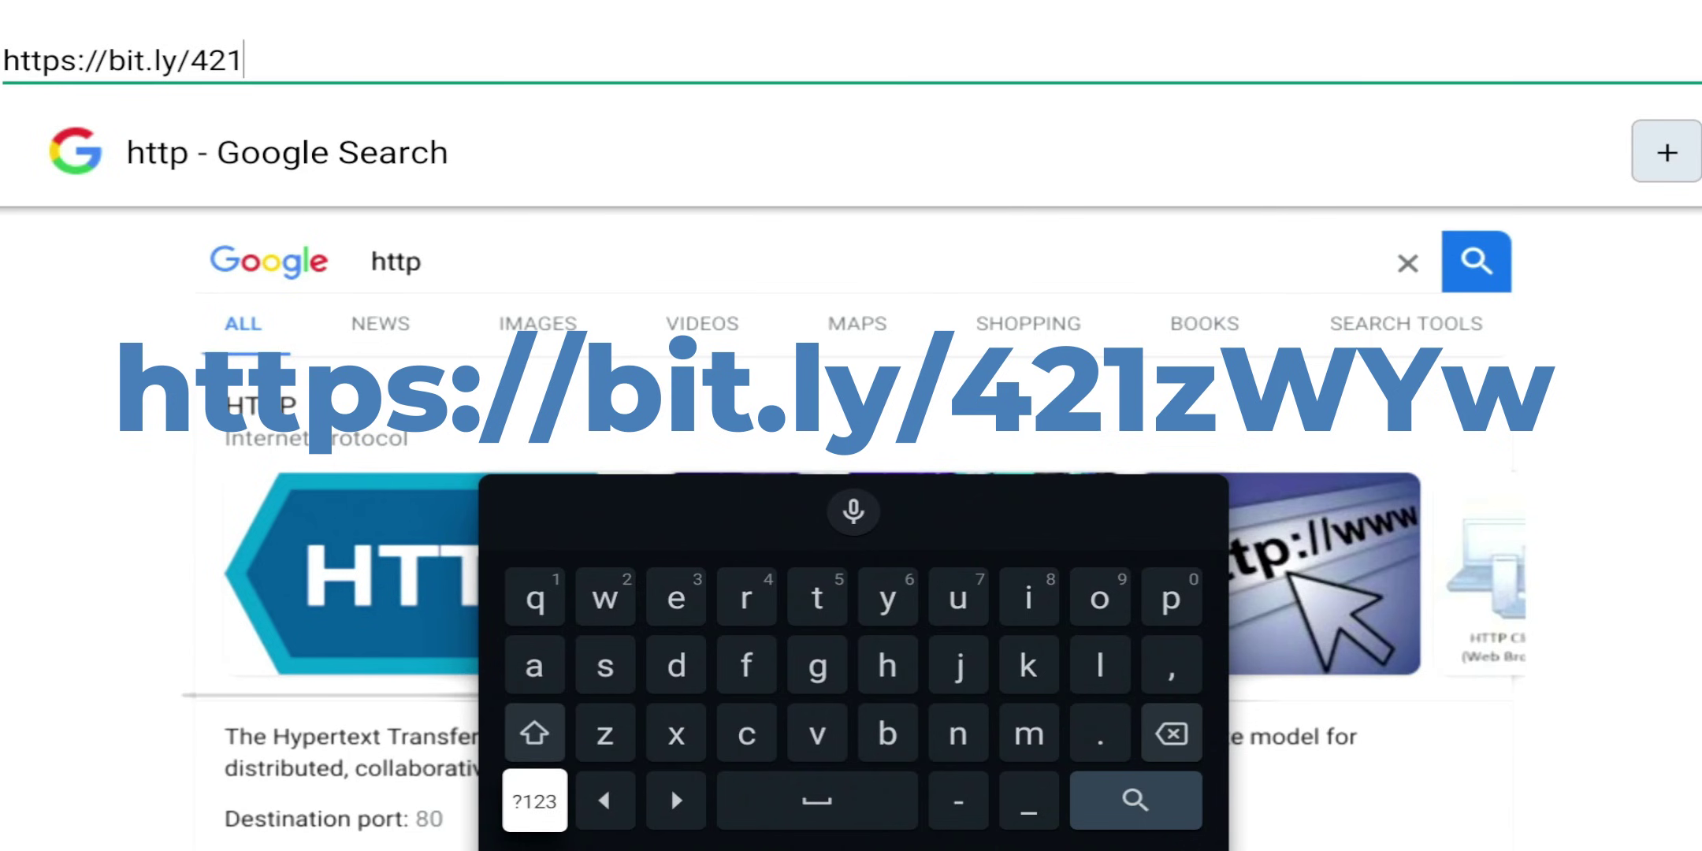
pyautogui.press('Up')
pyautogui.press('Right')
pyautogui.press('Return')
# - Append the capital letters "WY" to the address after "421z"
pyautogui.press('Left')
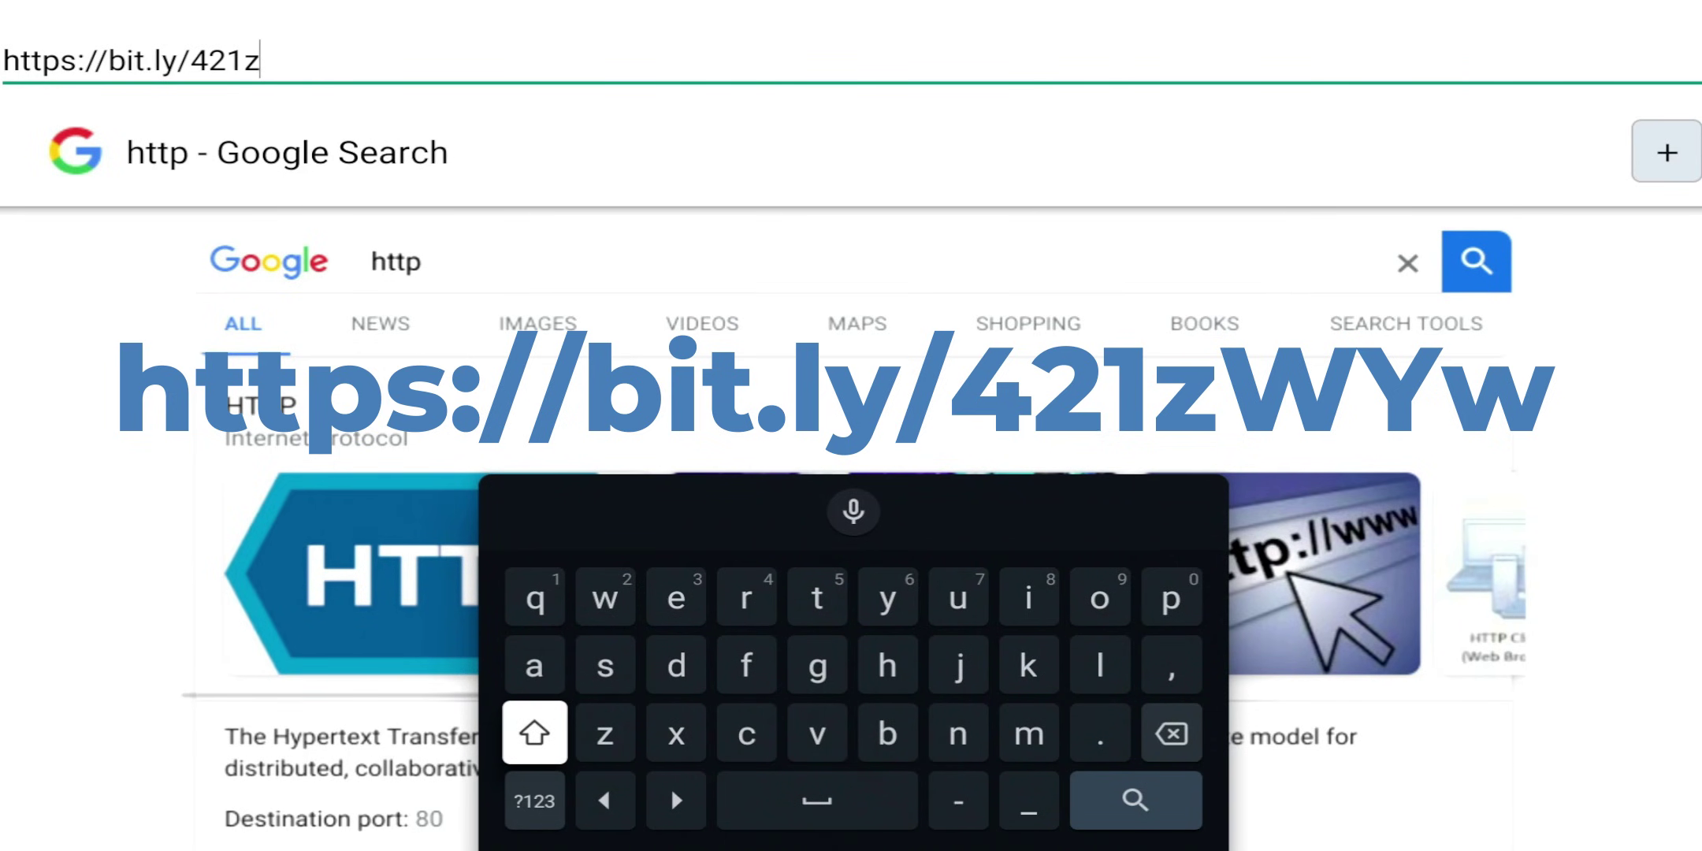
pyautogui.press('Return')
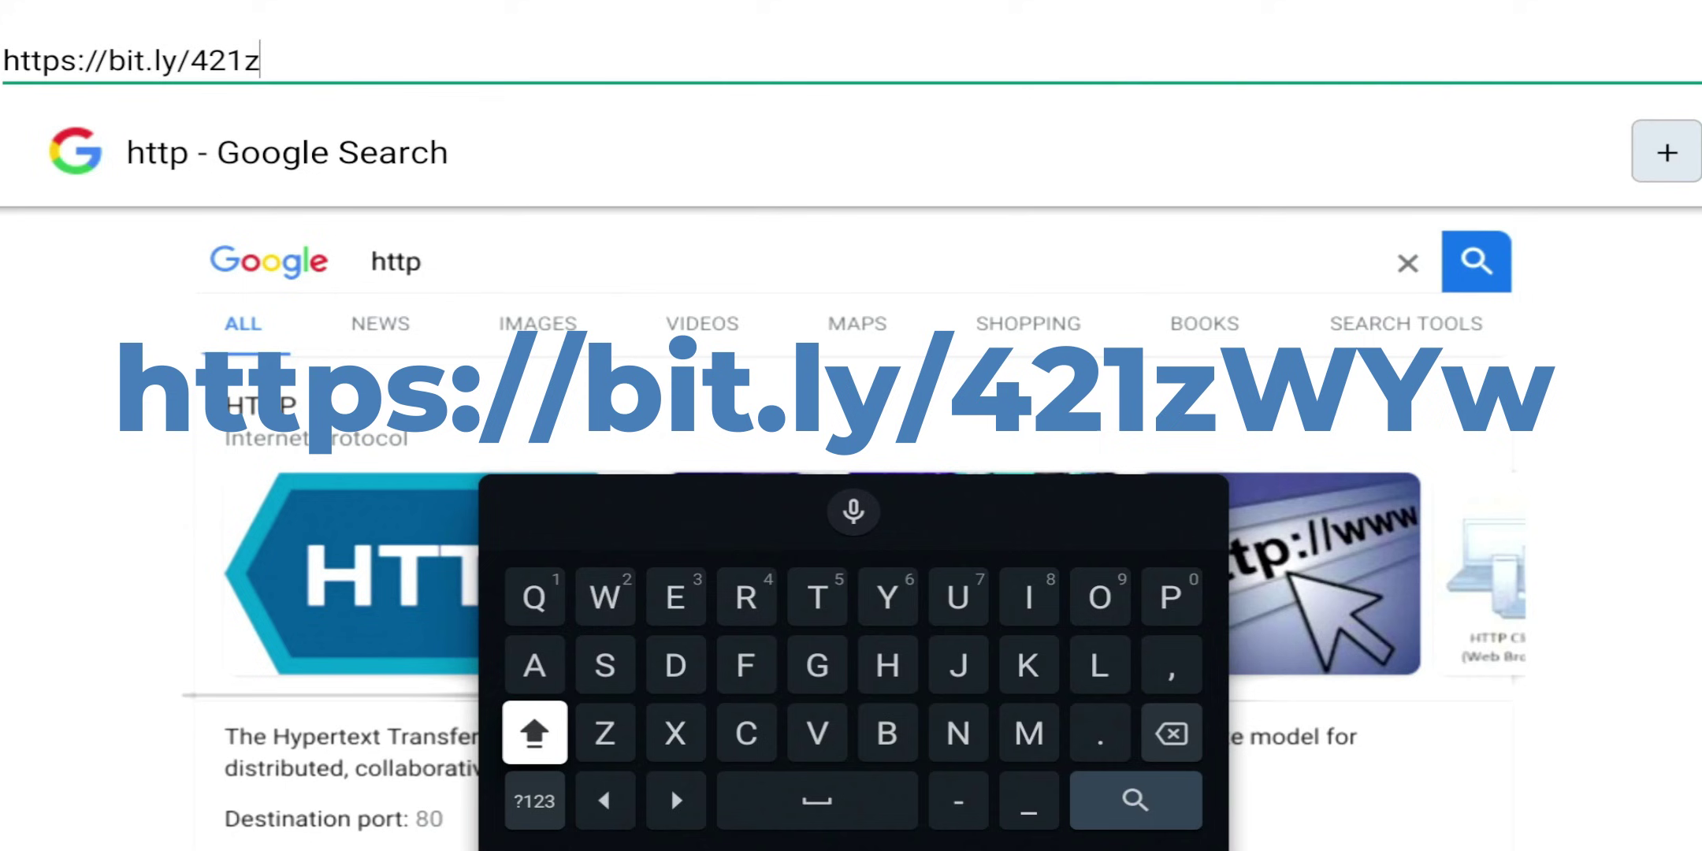
pyautogui.press('Up')
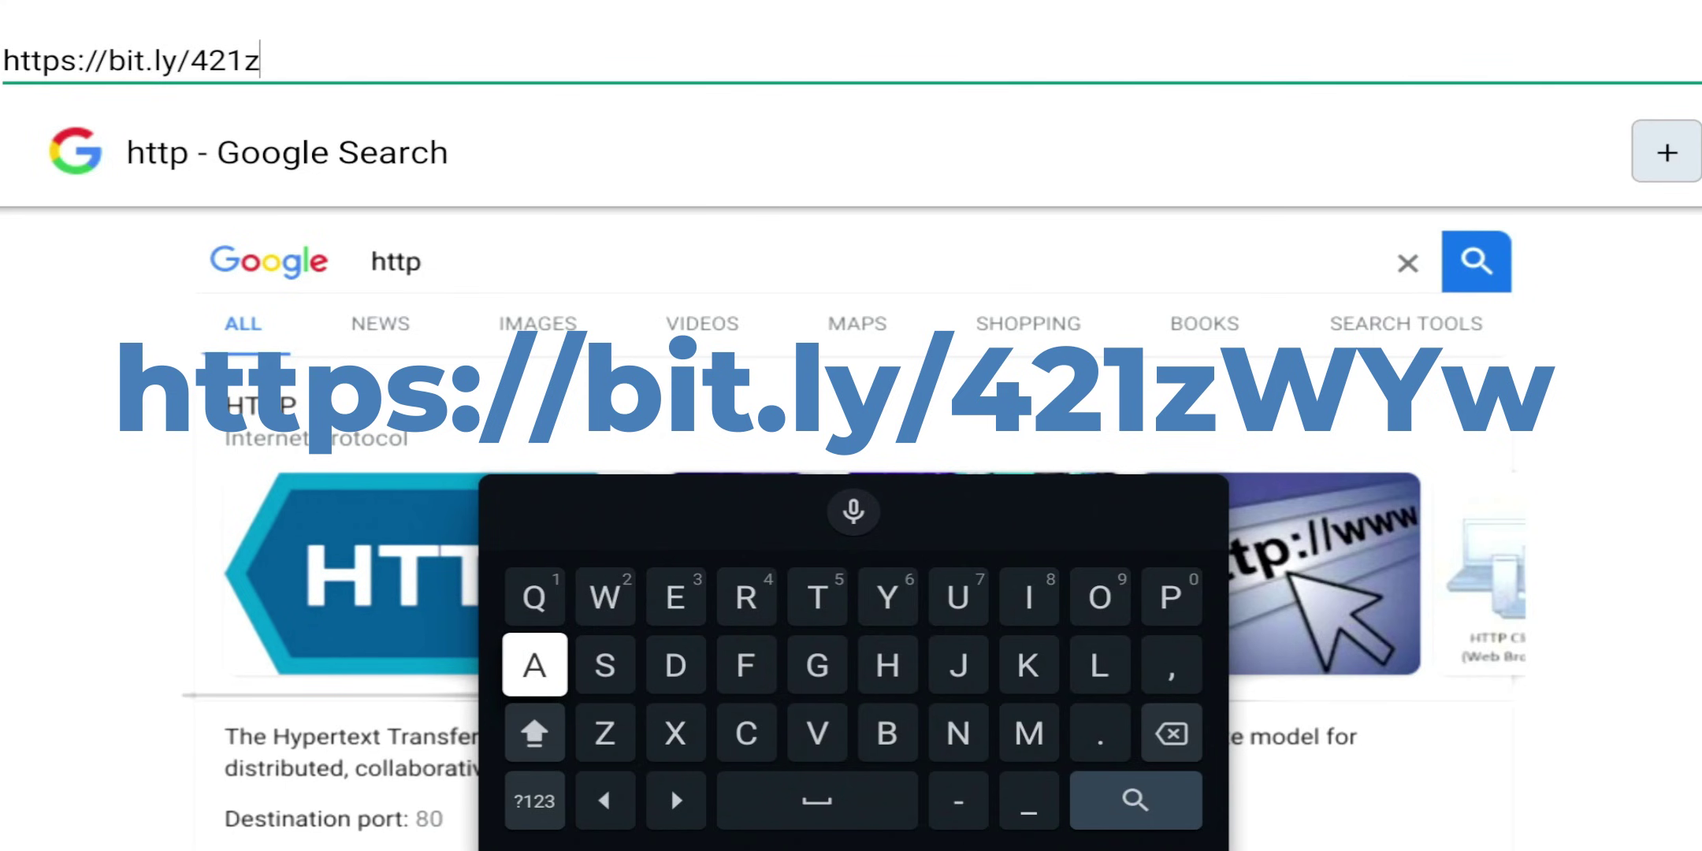
pyautogui.press('Right')
pyautogui.press('Up')
pyautogui.press('Return')
pyautogui.press('Right')
pyautogui.press('Right')
pyautogui.press('Right')
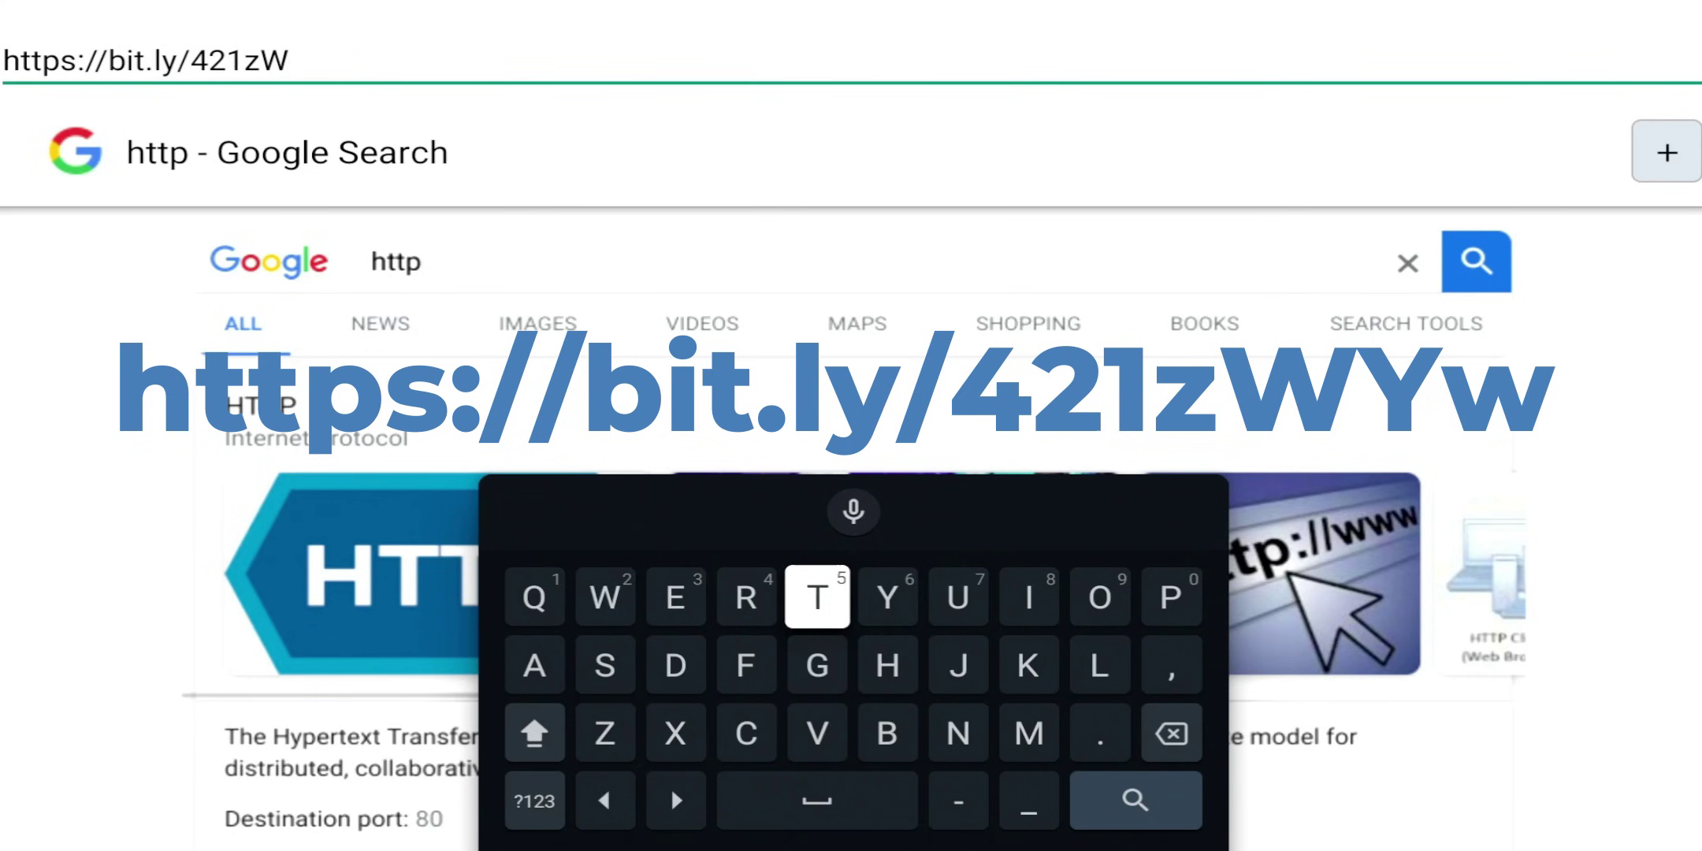
pyautogui.press('Right')
pyautogui.press('Return')
pyautogui.press('Down')
pyautogui.press('Down')
pyautogui.press('Left')
pyautogui.press('Left')
pyautogui.press('Left')
pyautogui.press('Left')
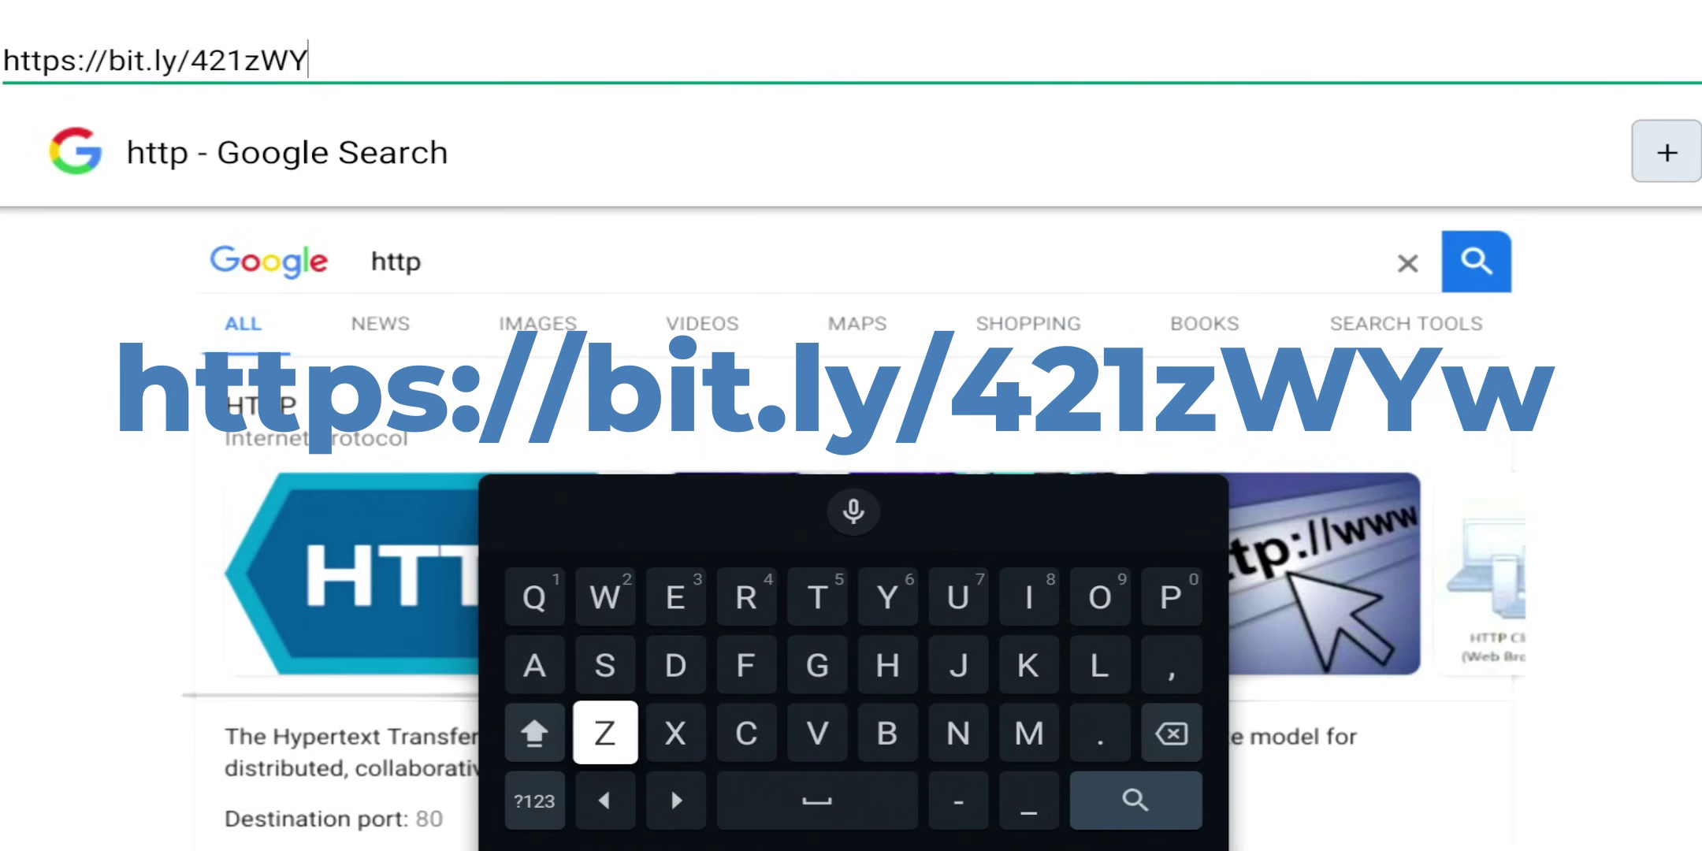
pyautogui.press('Left')
pyautogui.press('Return')
pyautogui.press('Up')
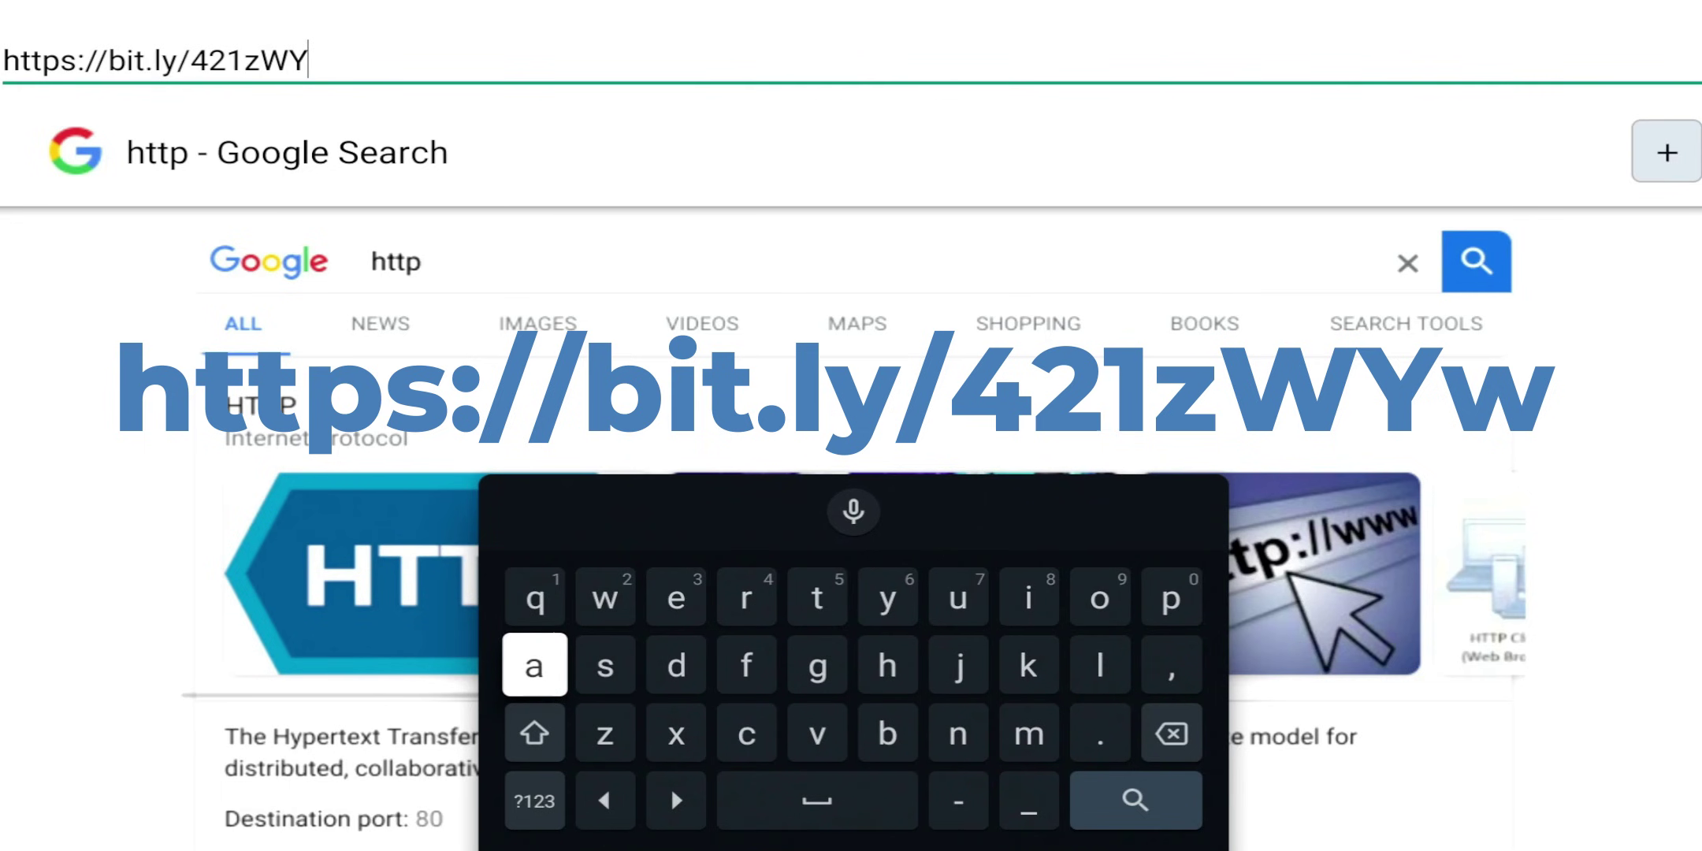
pyautogui.press('Right')
pyautogui.press('Up')
pyautogui.press('Return')
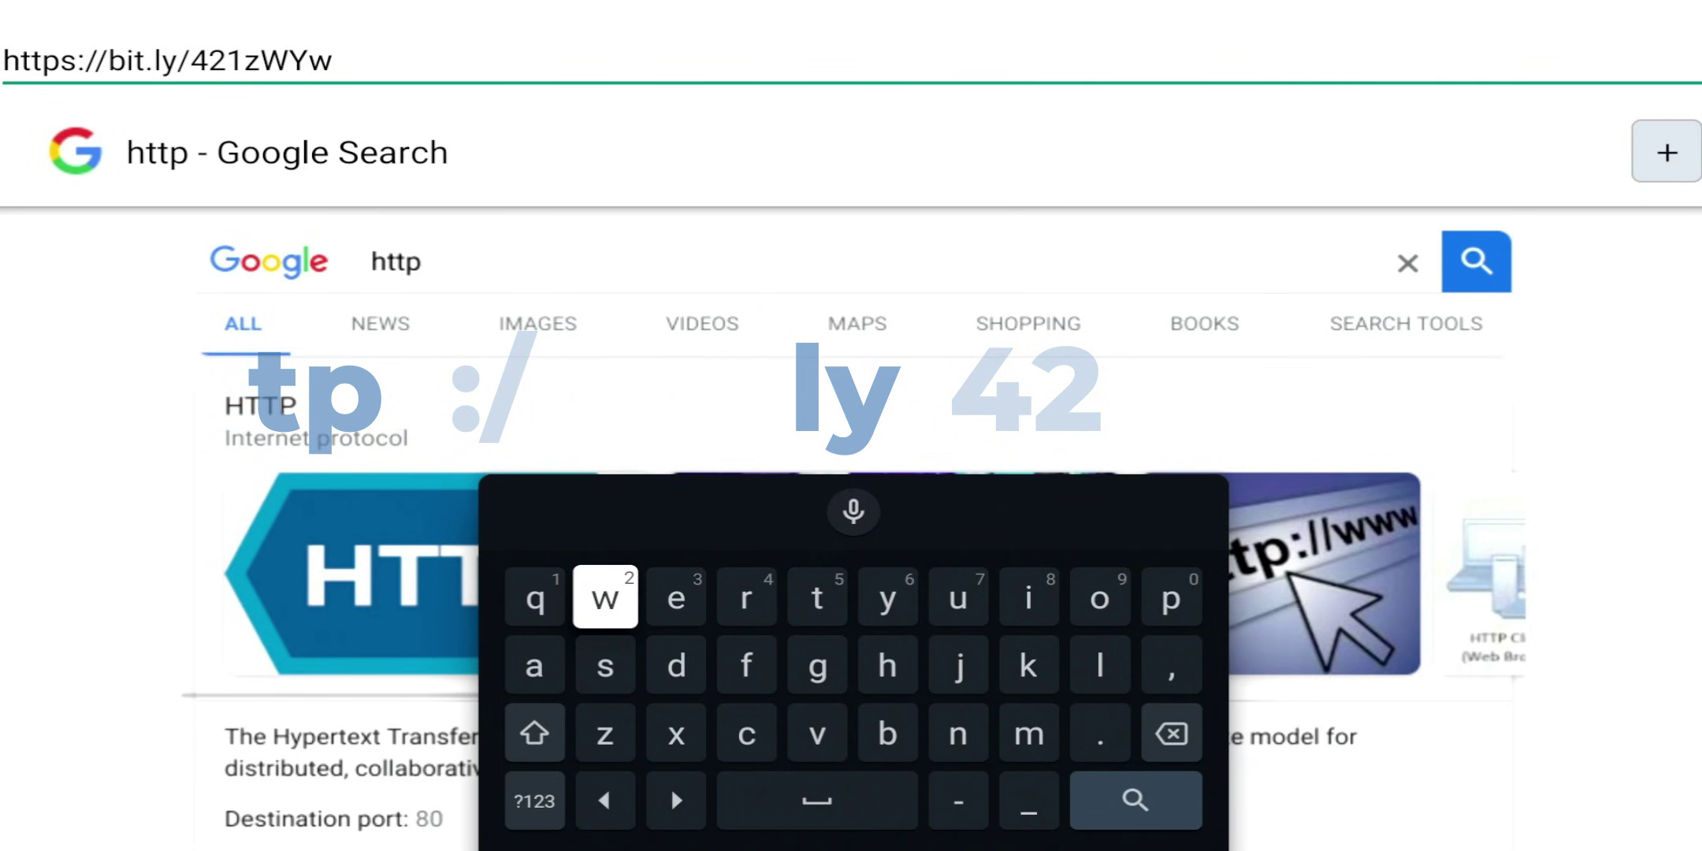
pyautogui.press('Down')
pyautogui.press('Down')
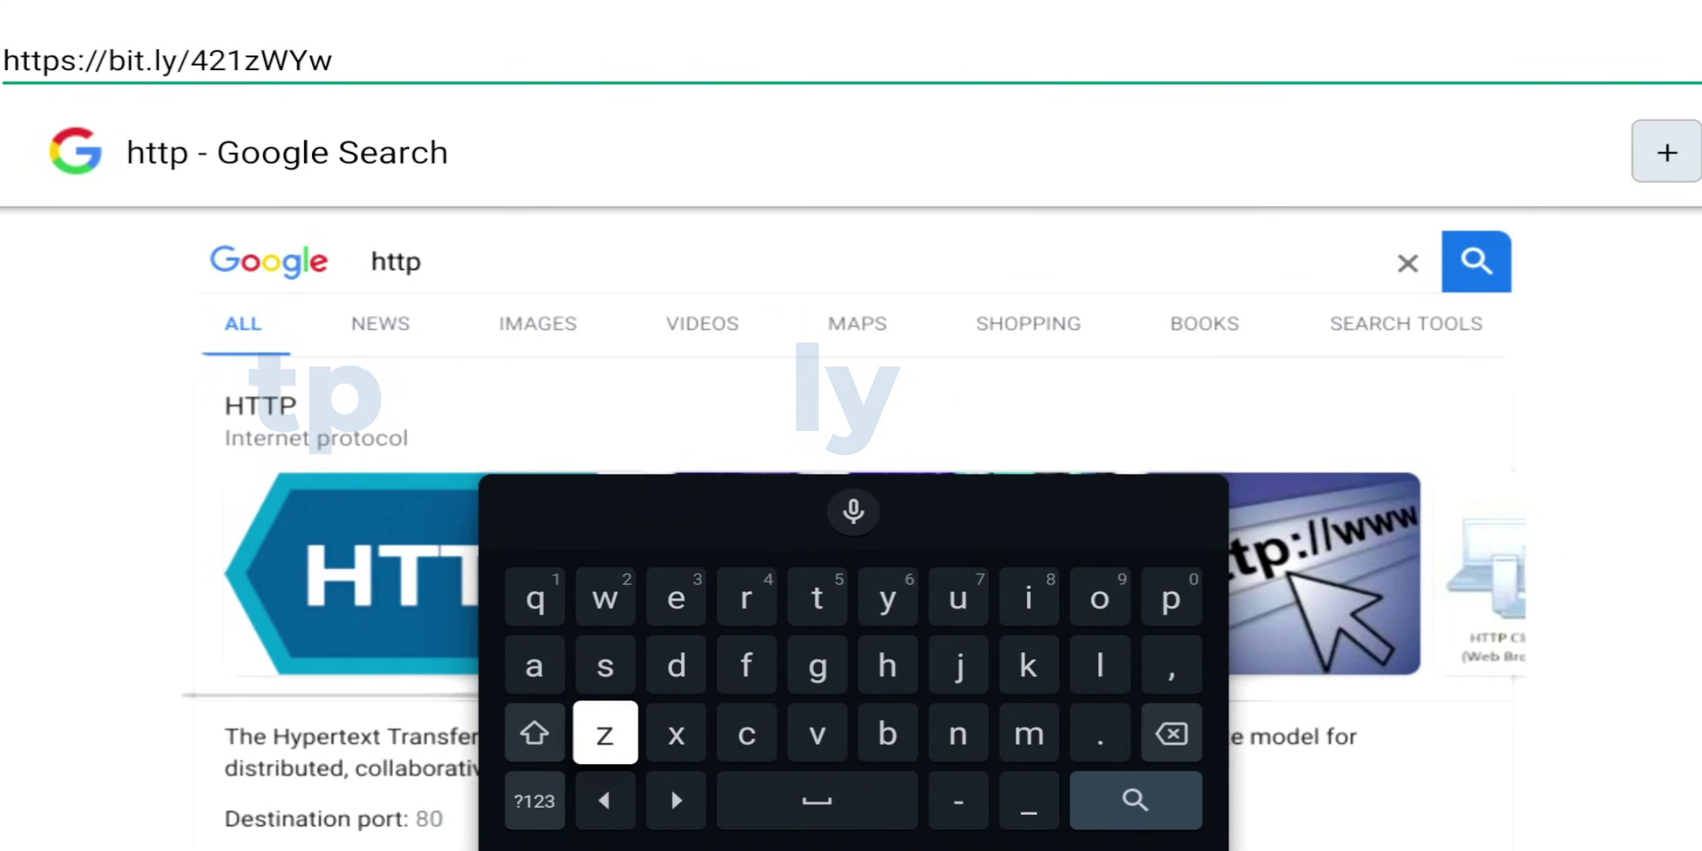
pyautogui.press('Down')
pyautogui.press('Right')
pyautogui.press('Right')
pyautogui.press('Right')
pyautogui.press('Right')
pyautogui.press('Right')
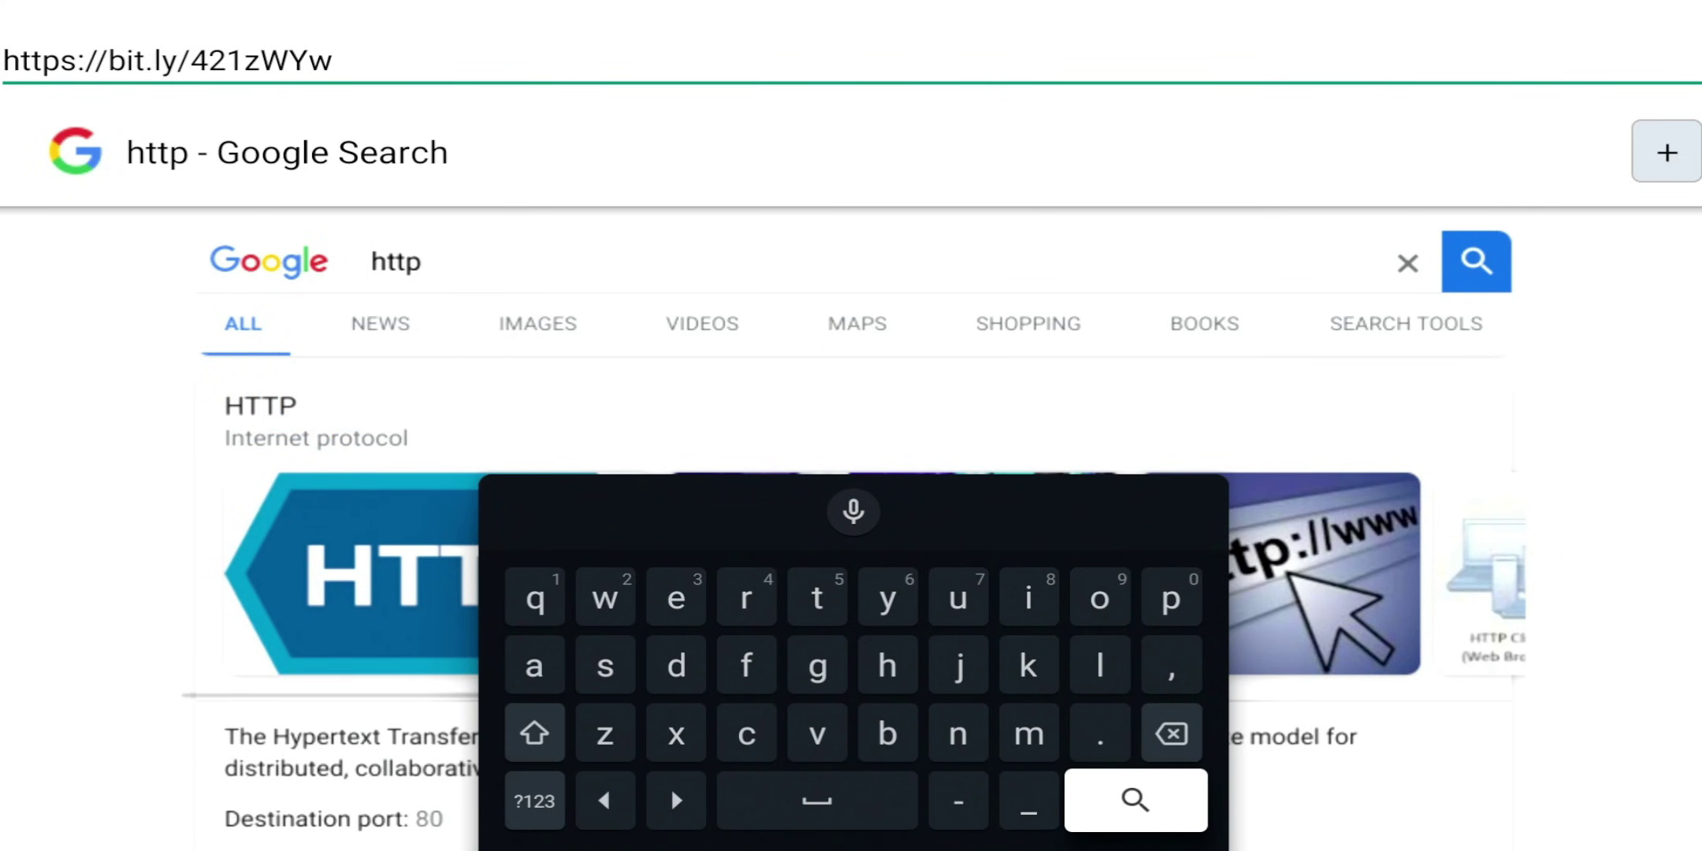
pyautogui.press('Return')
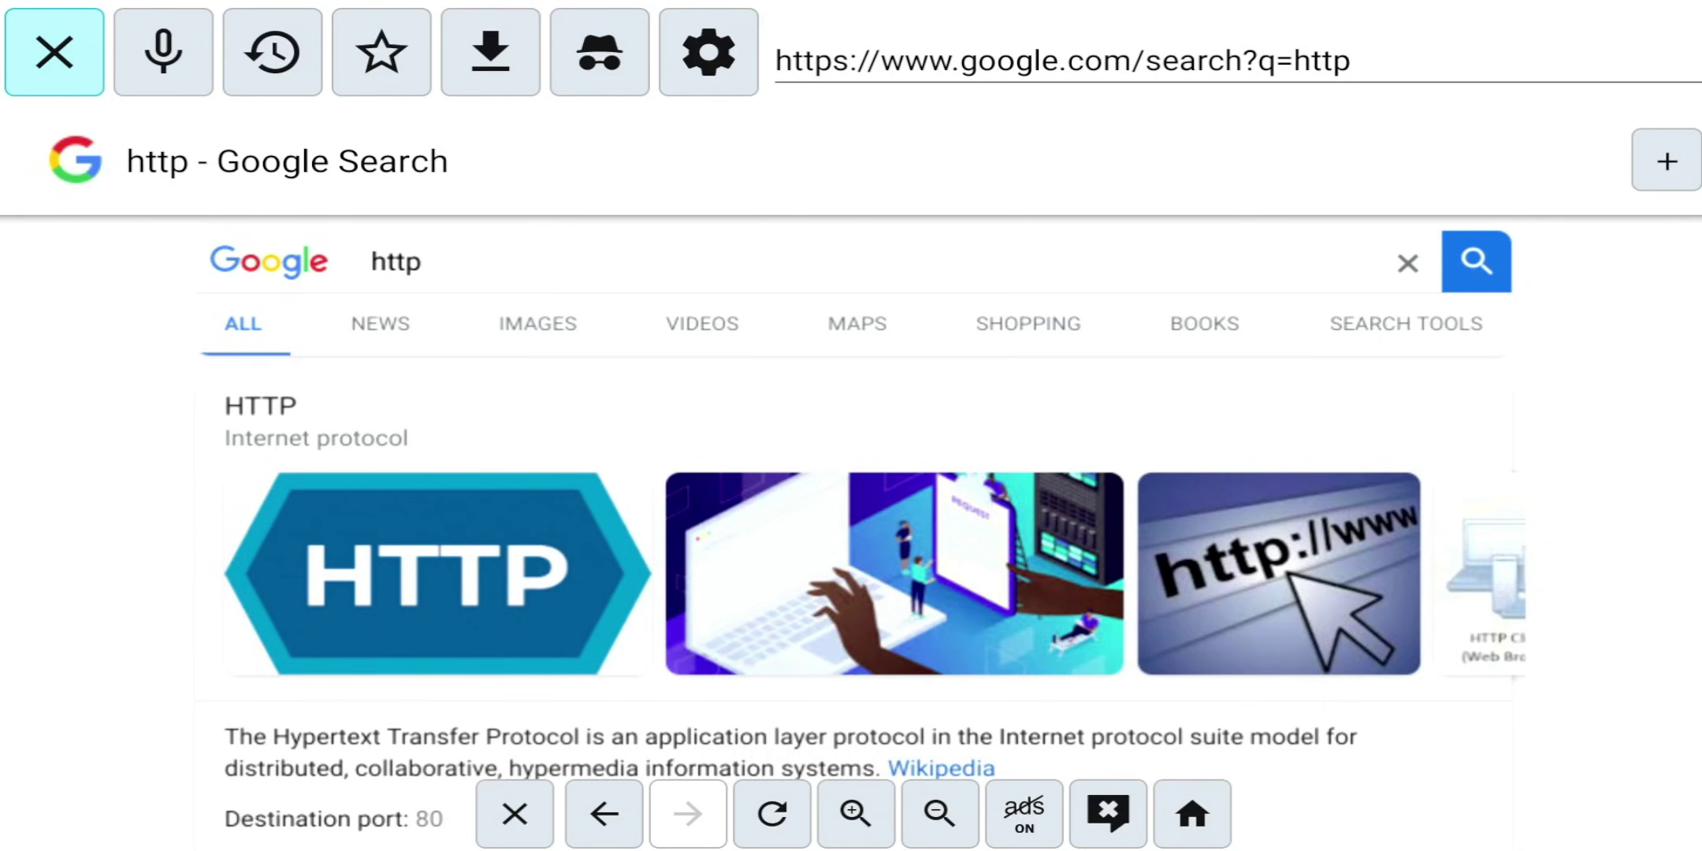
# - Show the browser's downloads and open the file Downloader by AFTVnews_1.4.4_Apkpure.apk
pyautogui.press('Right')
pyautogui.press('Right')
pyautogui.press('Right')
pyautogui.press('Right')
pyautogui.press('Return')
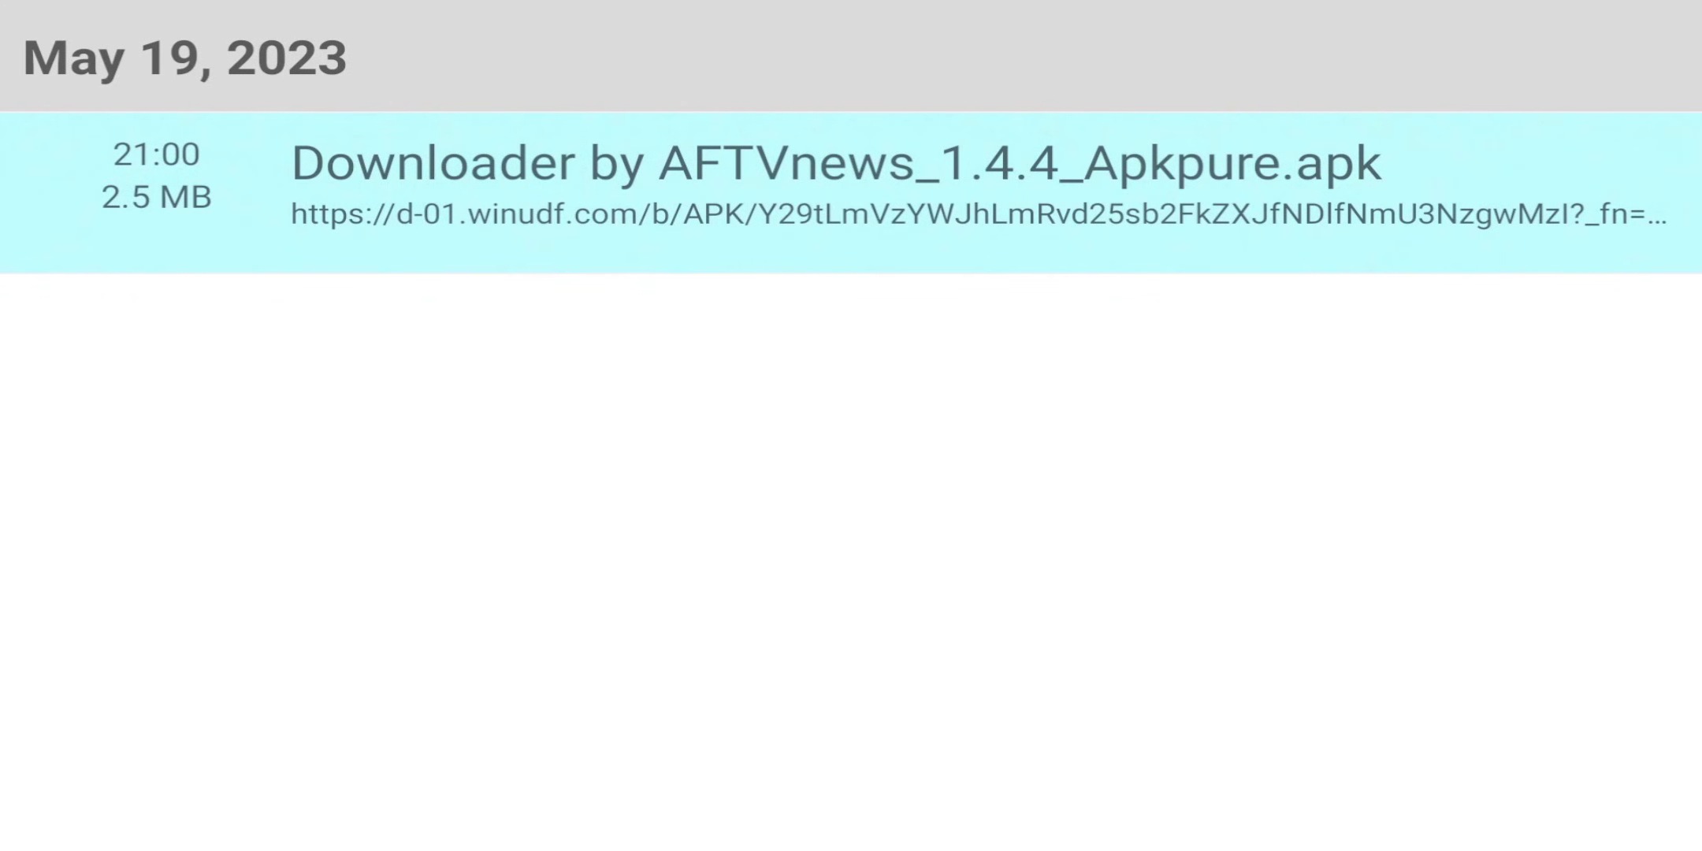
pyautogui.press('Return')
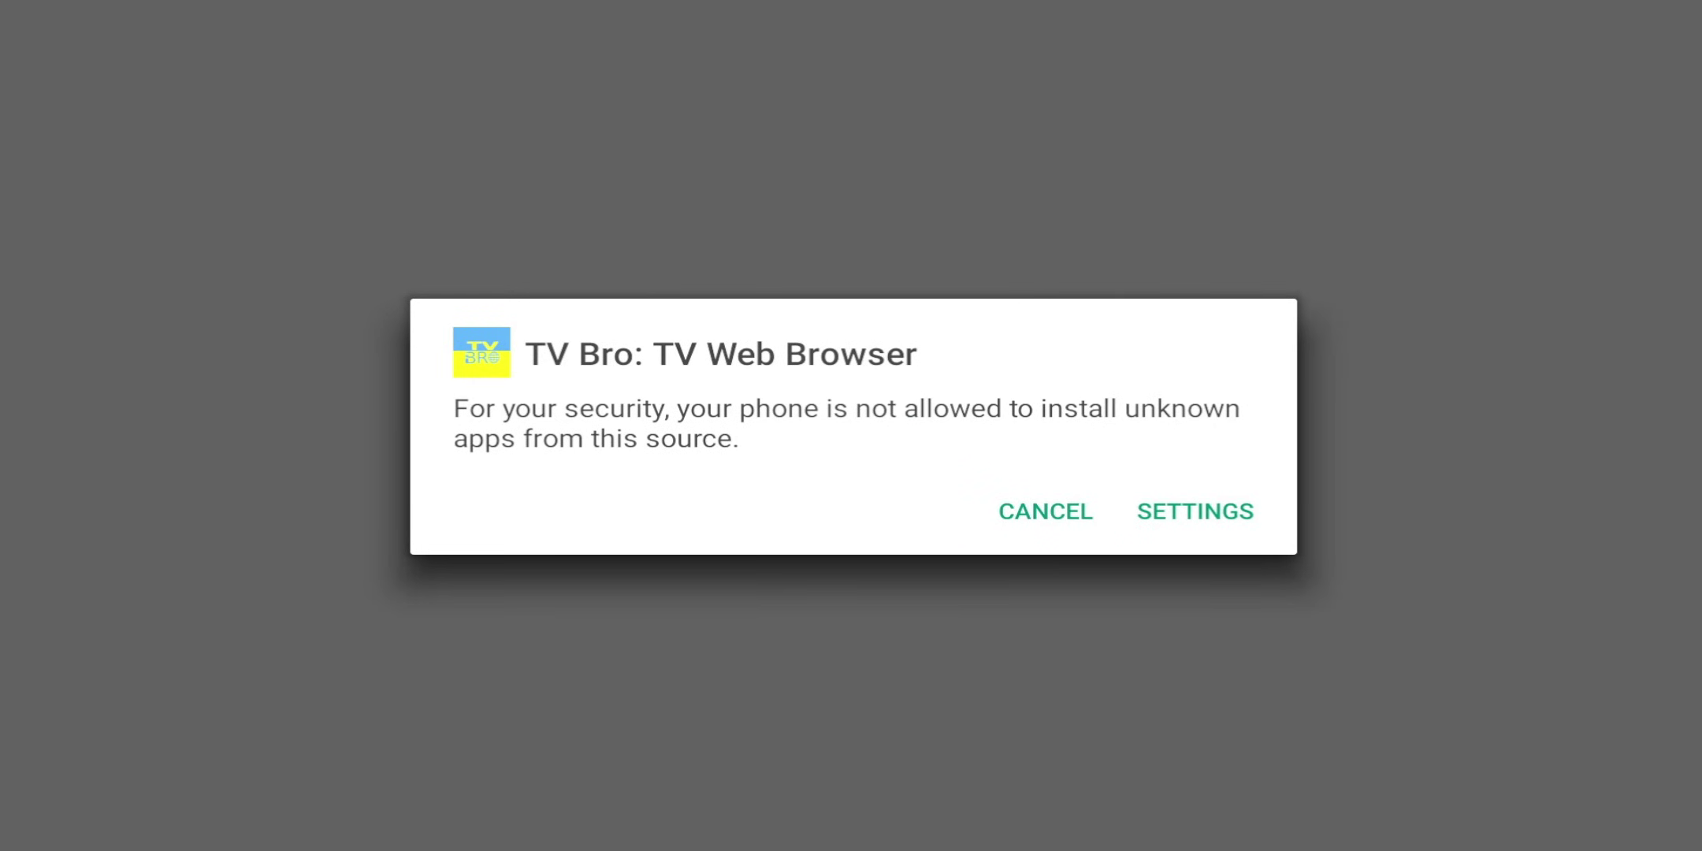
# - Go to the security settings for unknown apps and allow TV Bro: TV Web Browser to install them
pyautogui.press('XF86AudioLowerVolume')
pyautogui.press('Return')
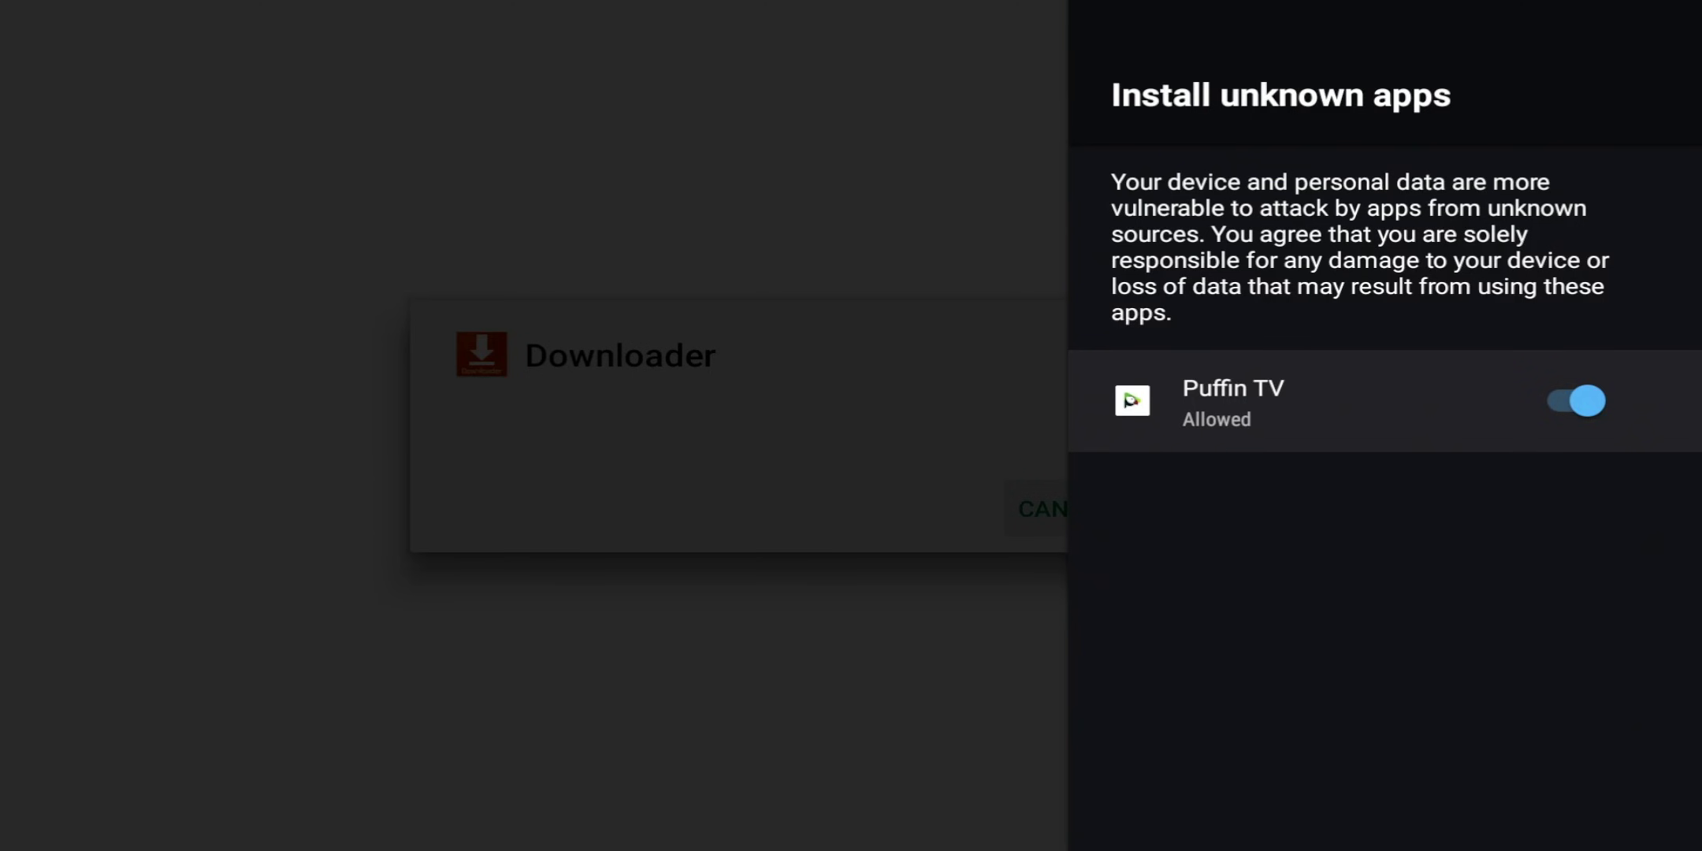
pyautogui.press('Return')
pyautogui.press('Return')
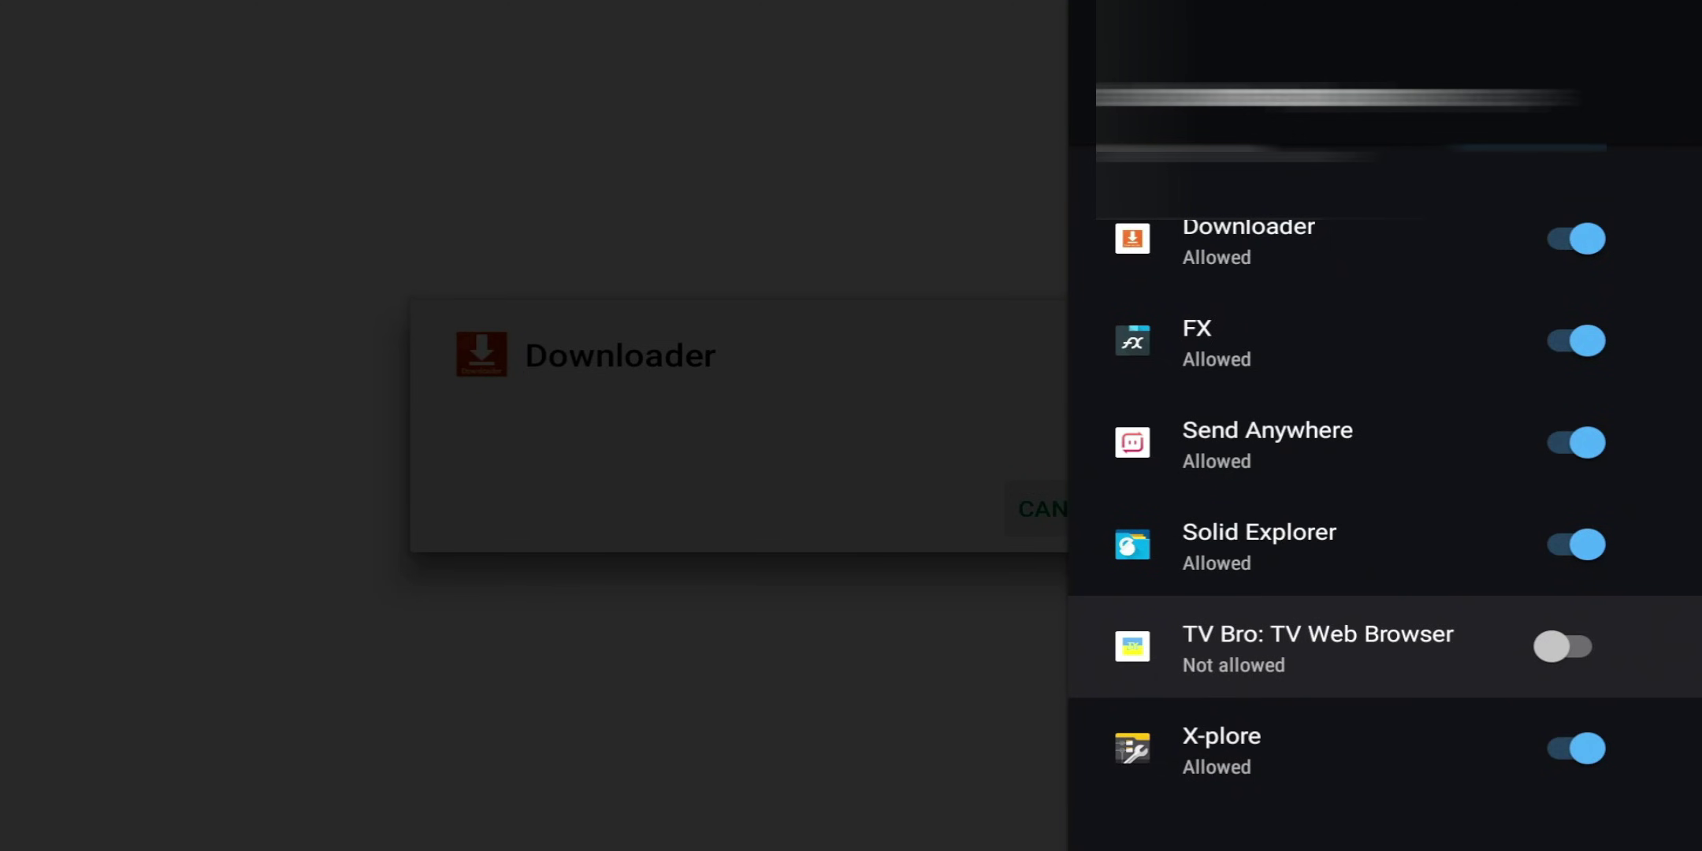
pyautogui.press('Return')
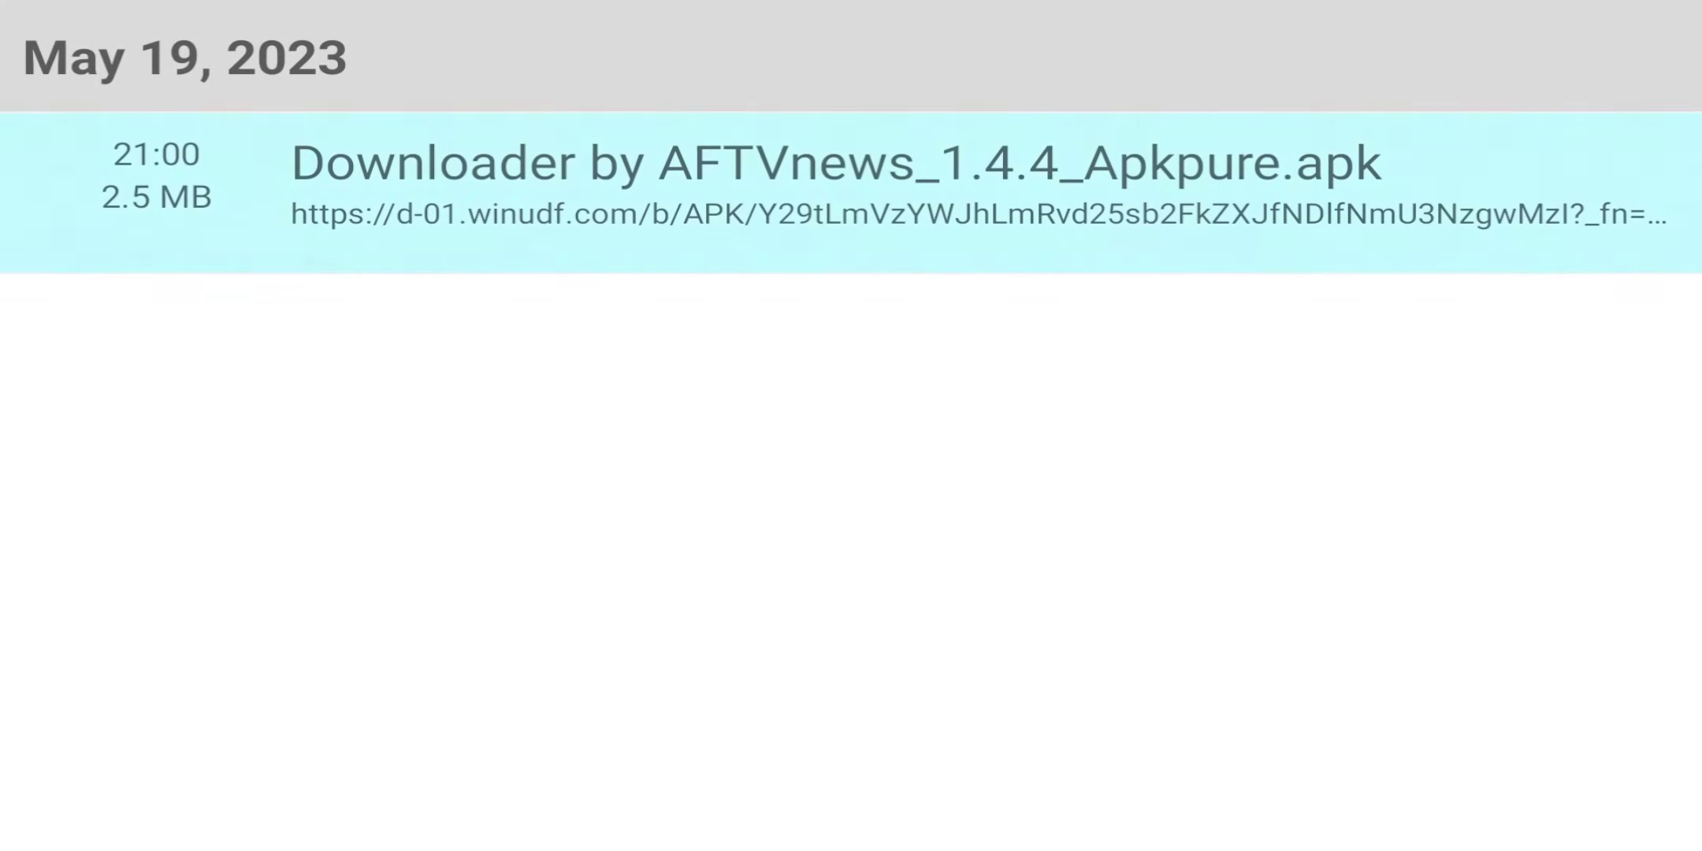
# - Reopen the downloaded Downloader APK, install it as an update, and finish without opening the app
pyautogui.press('Return')
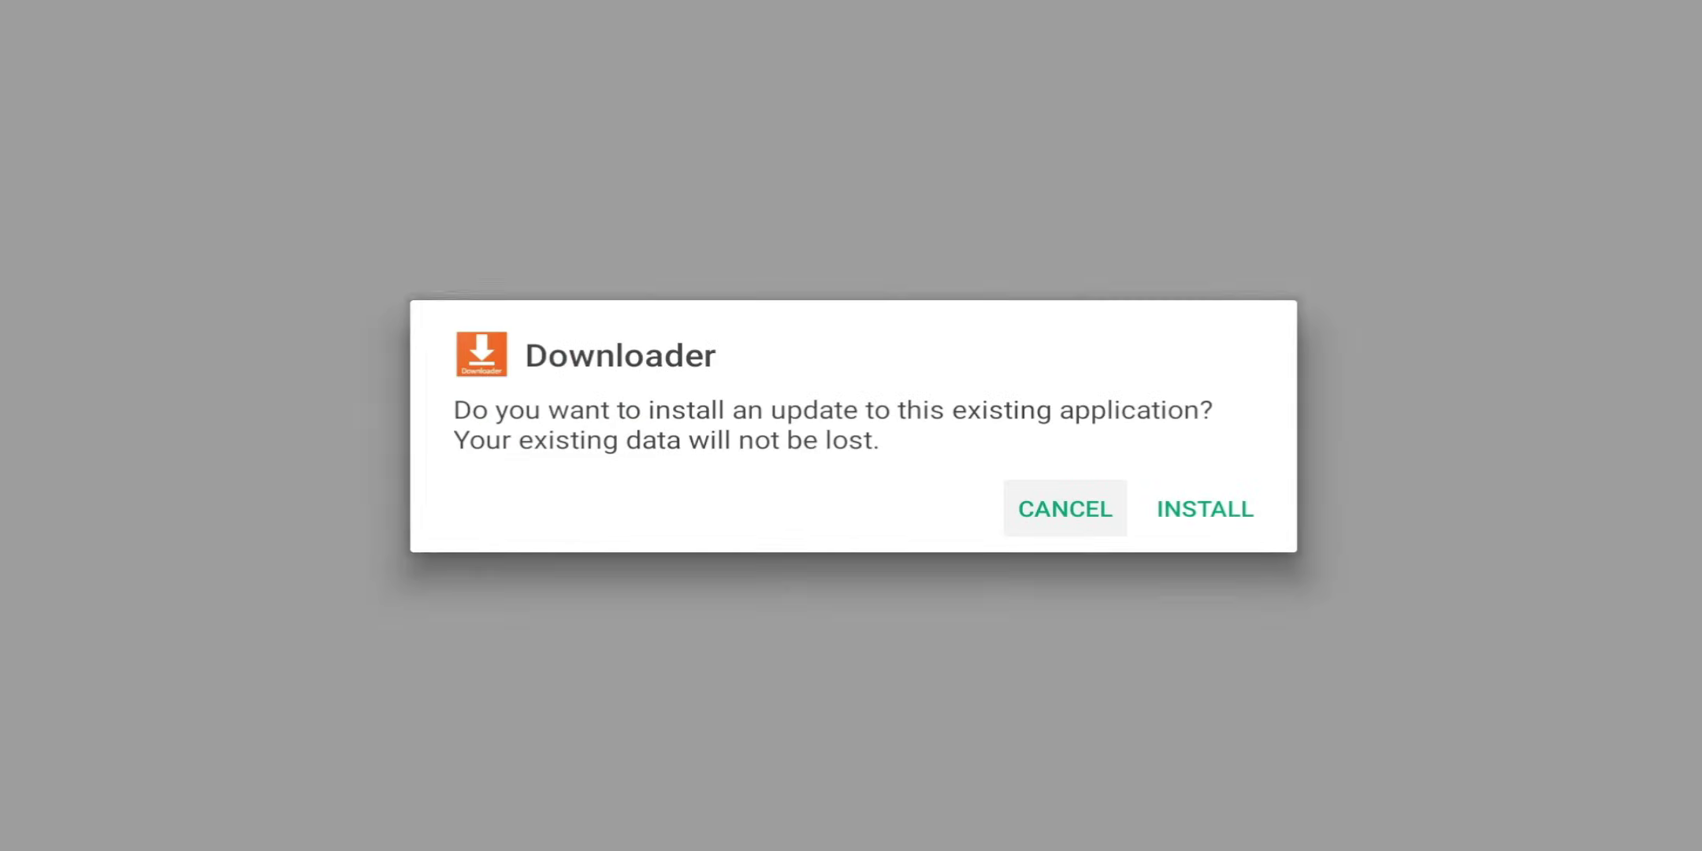
pyautogui.press('Right')
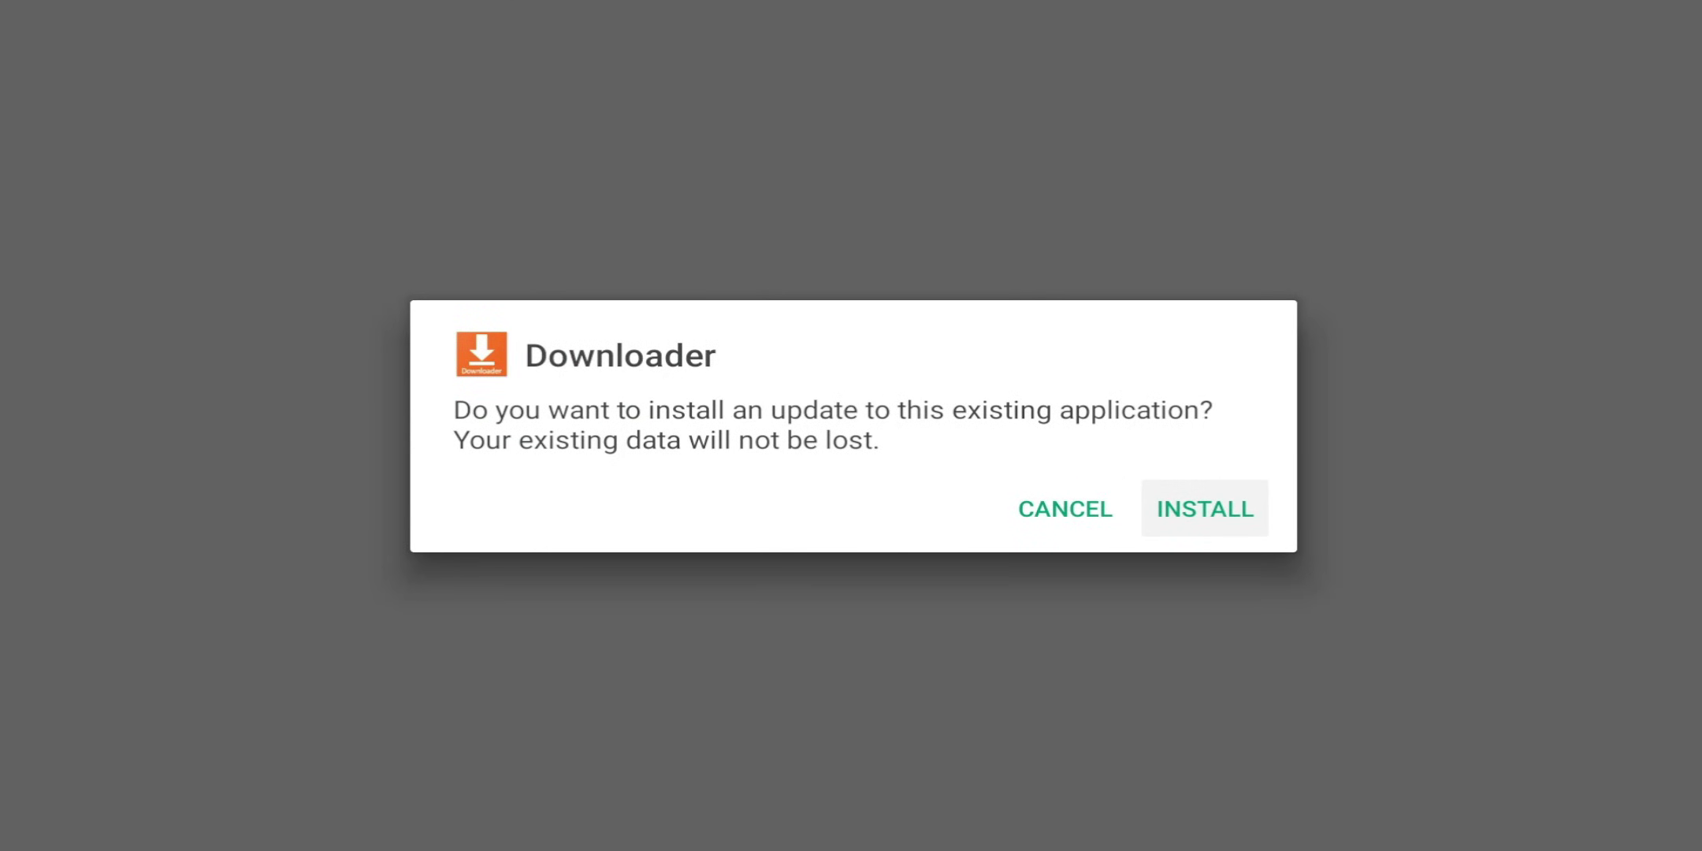
pyautogui.press('Return')
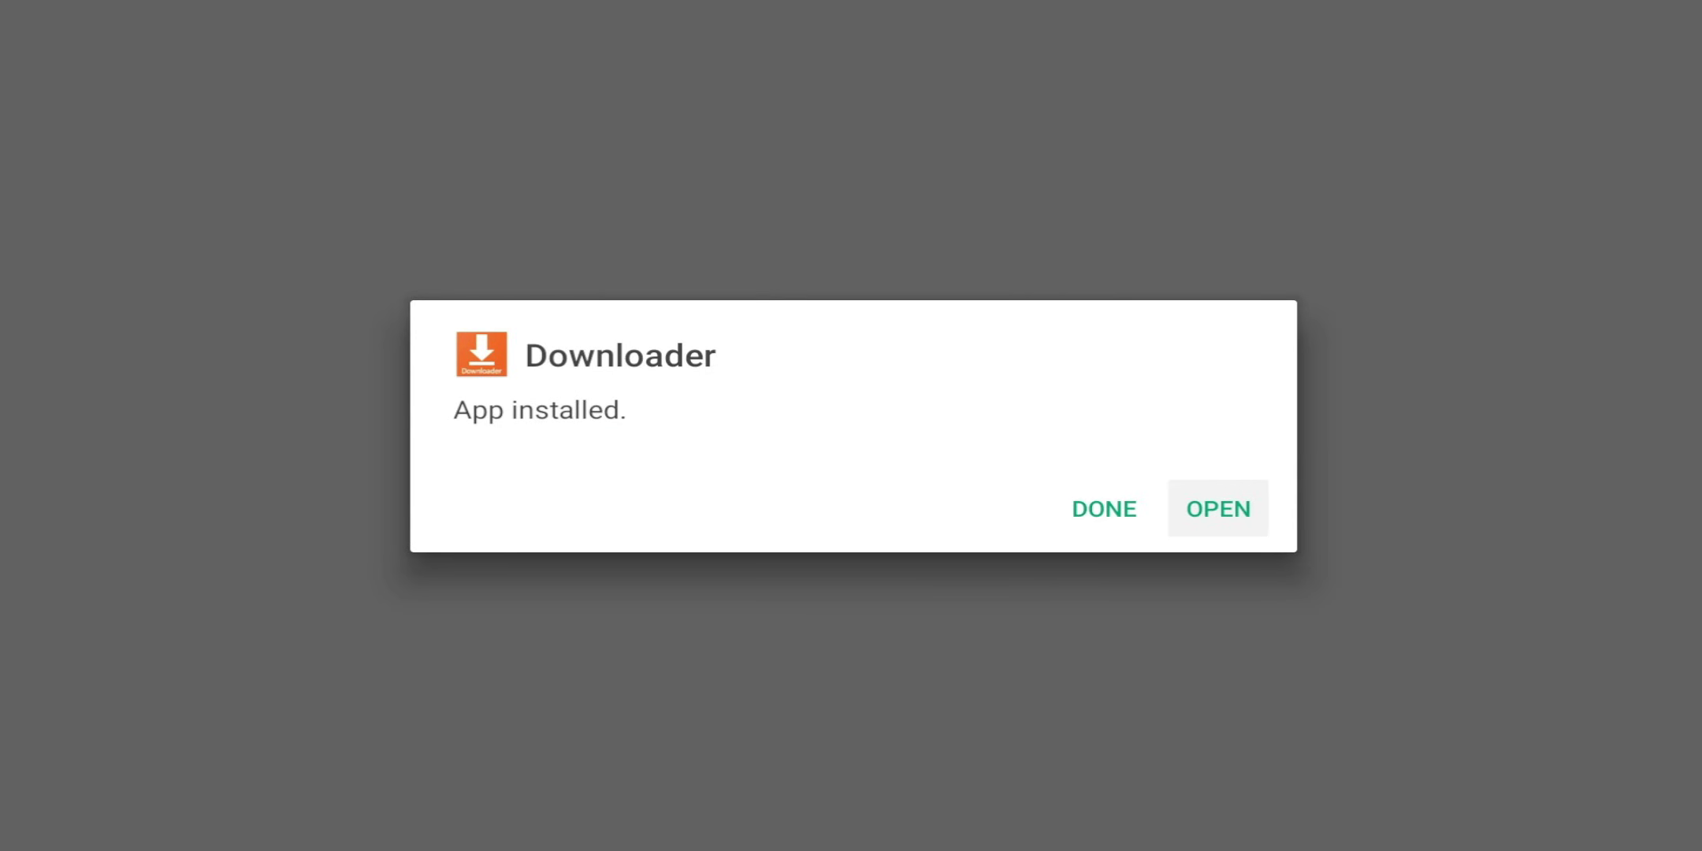
pyautogui.press('Left')
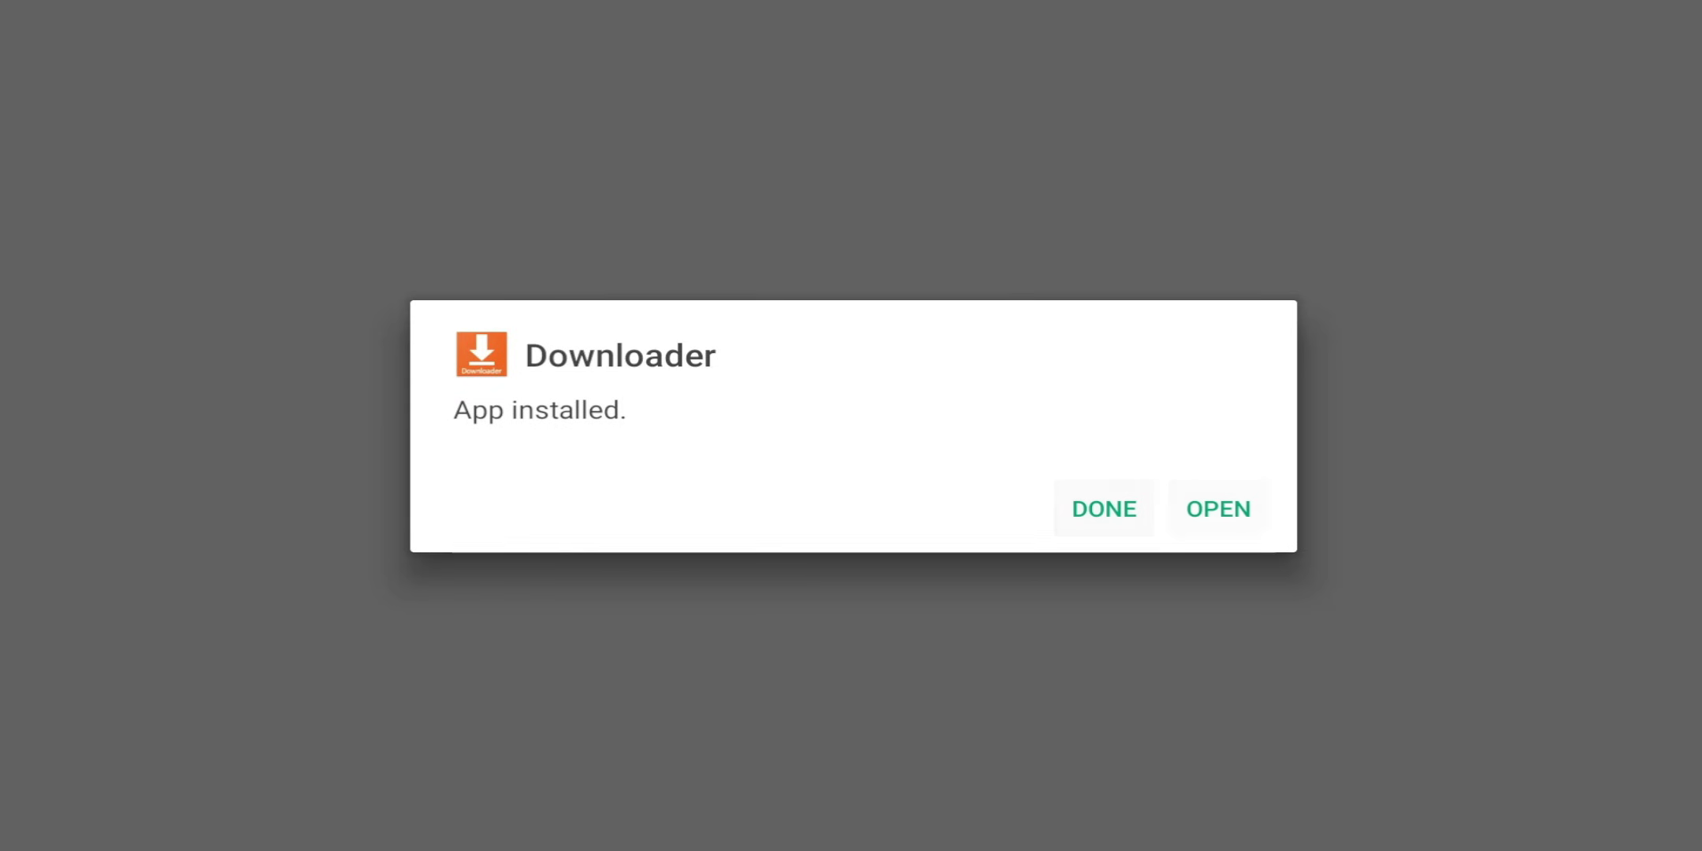
pyautogui.press('Right')
pyautogui.press('Left')
pyautogui.press('Return')
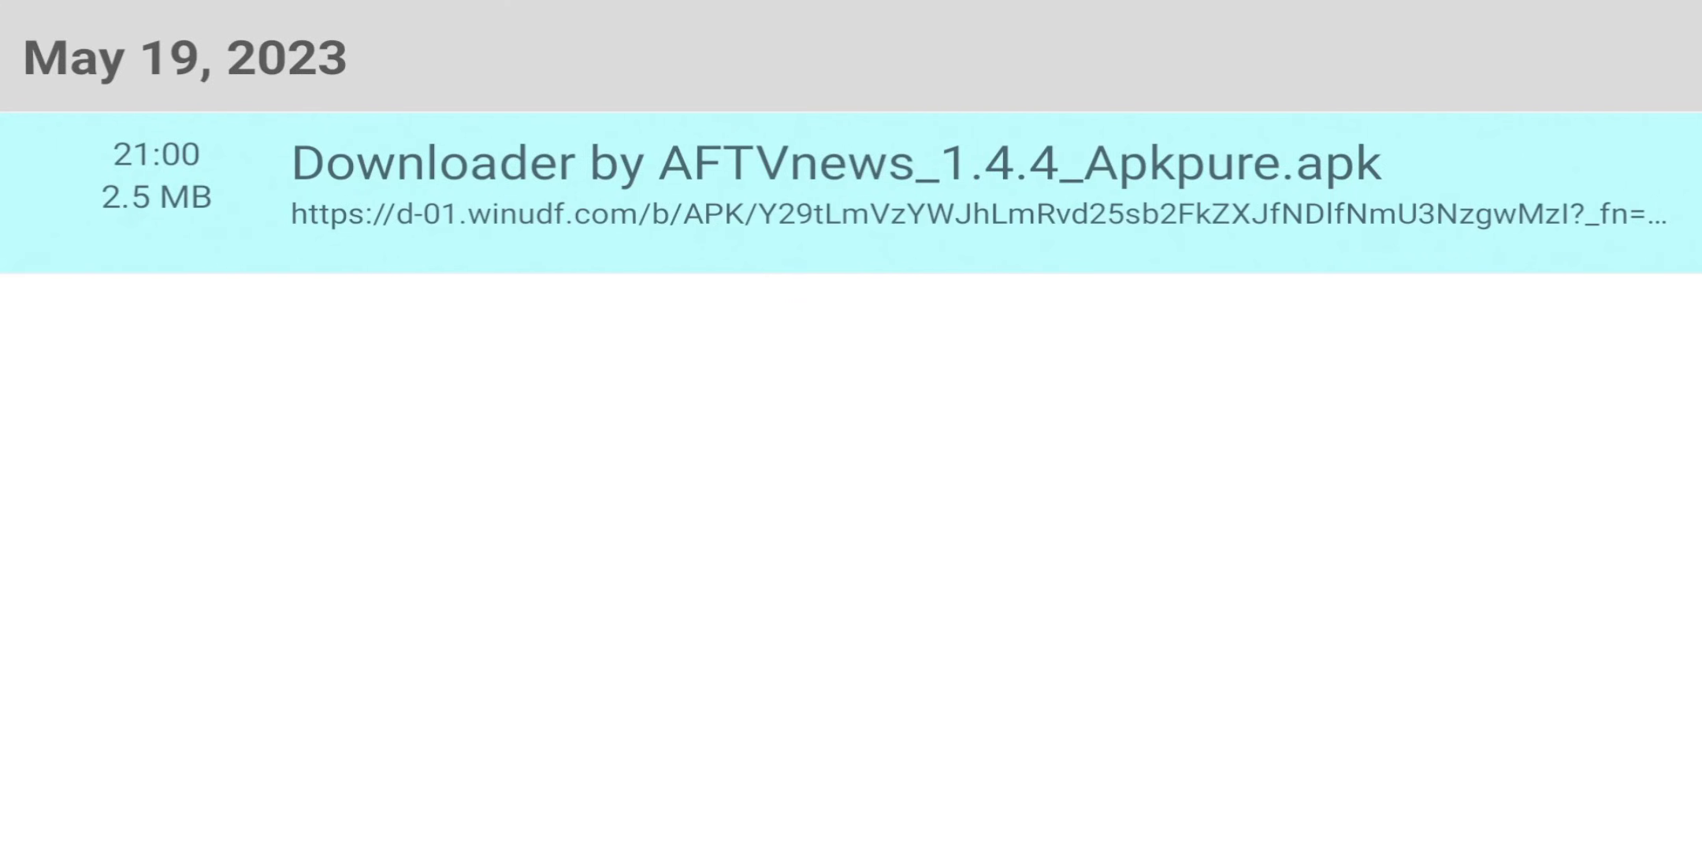
# - Return to the Android TV home screen and show the Apps page
pyautogui.press('Home')
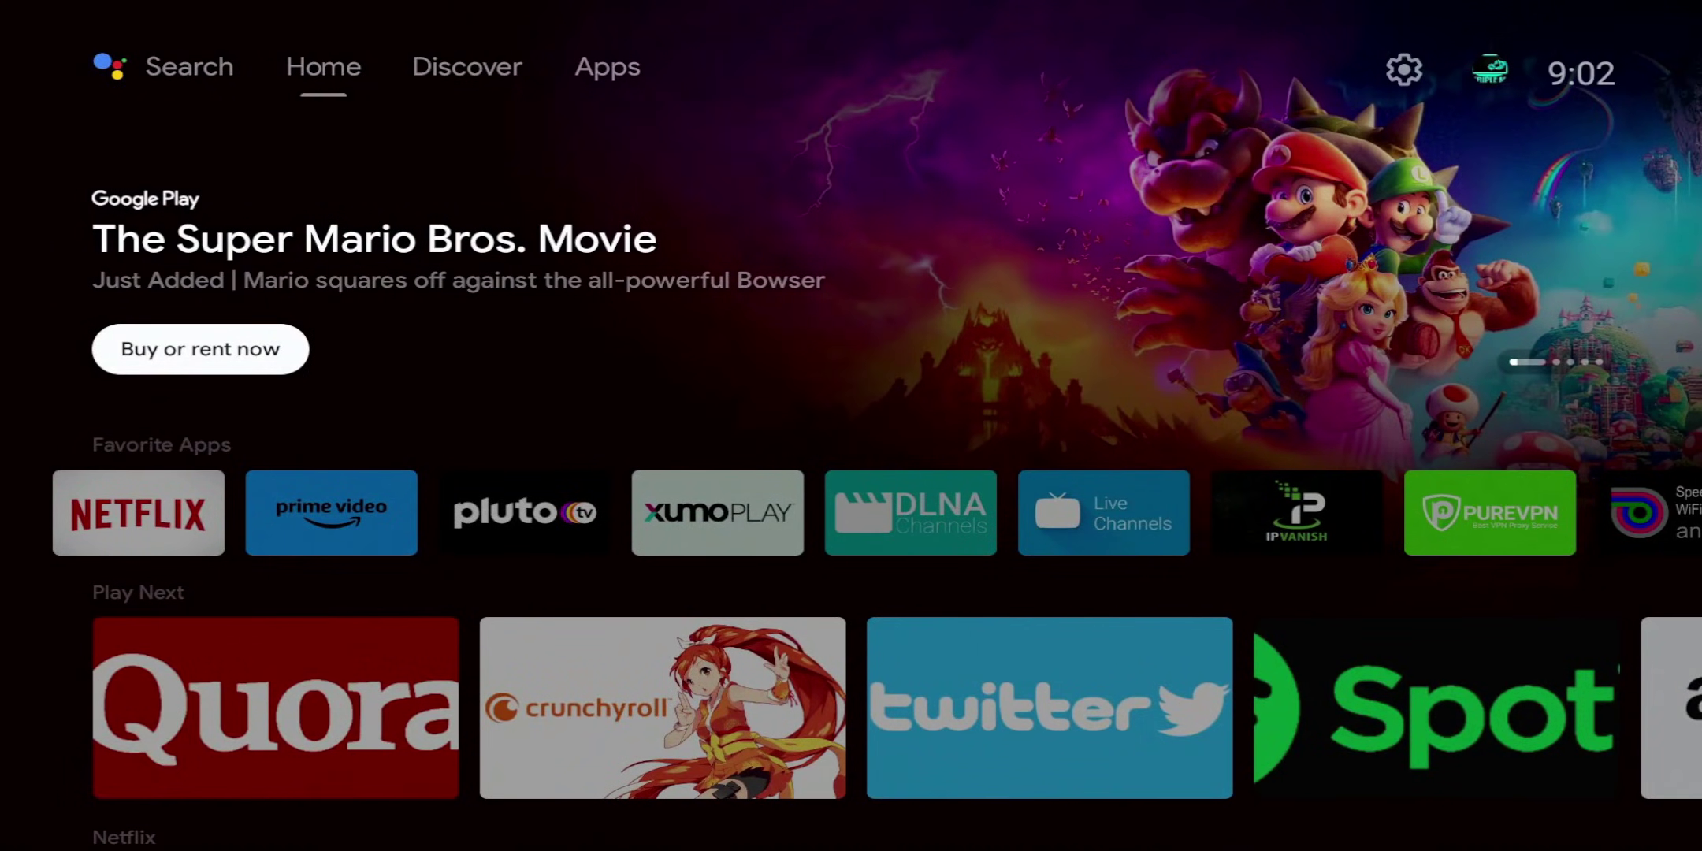
pyautogui.press('Up')
pyautogui.press('Right')
pyautogui.press('Right')
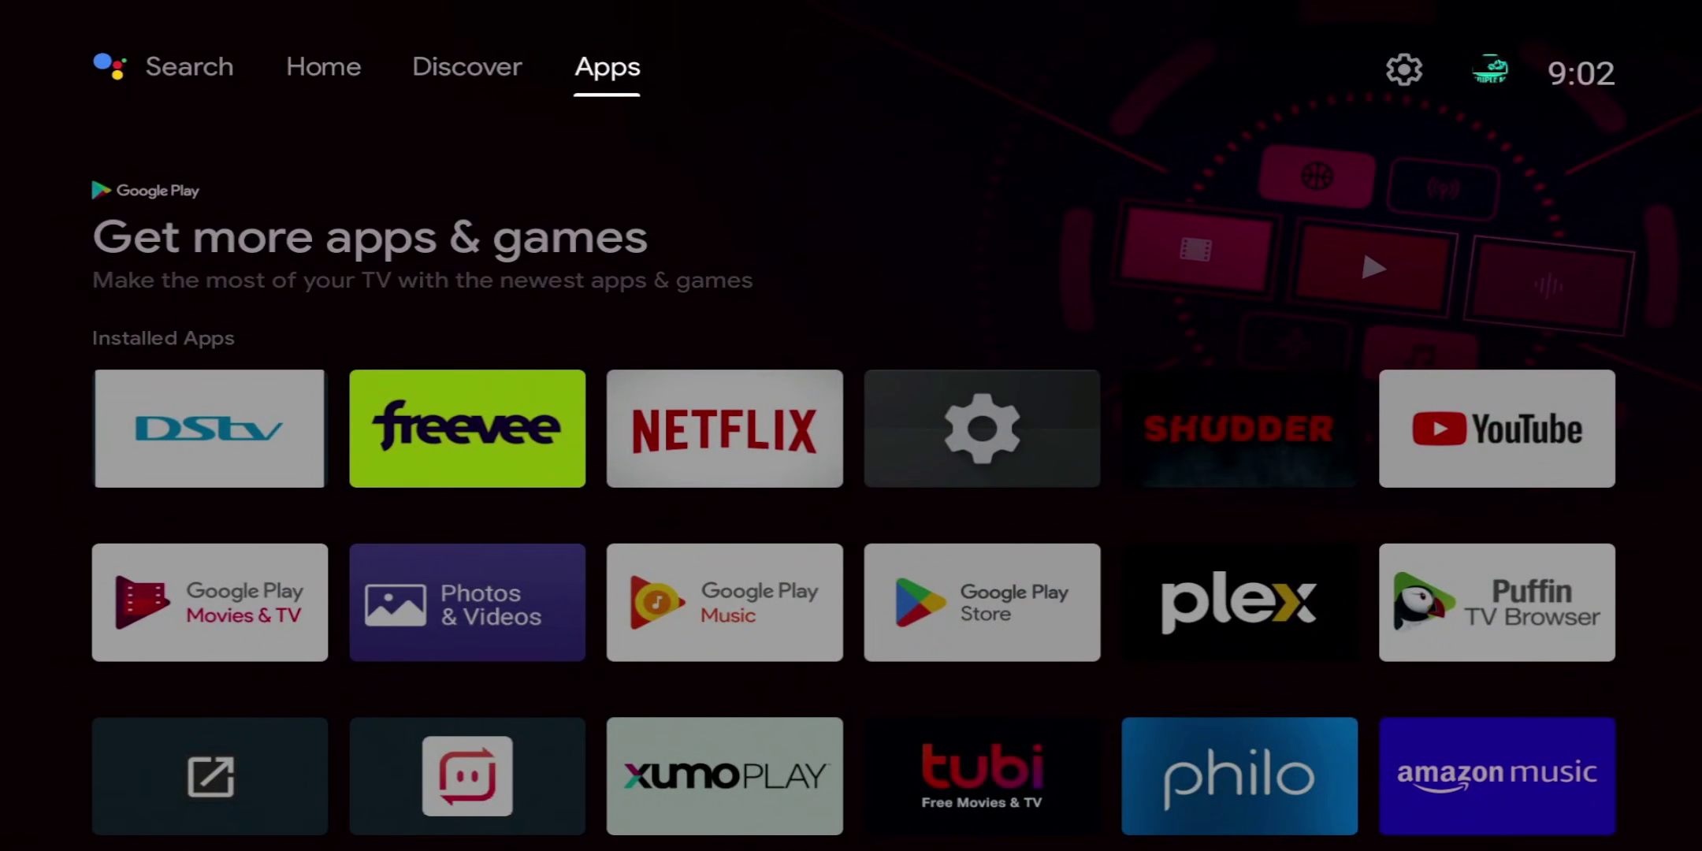
# - Find Downloader among the installed apps and launch it
pyautogui.press('Down')
pyautogui.press('Down')
pyautogui.press('Down')
pyautogui.press('Down')
pyautogui.press('Right')
pyautogui.press('Right')
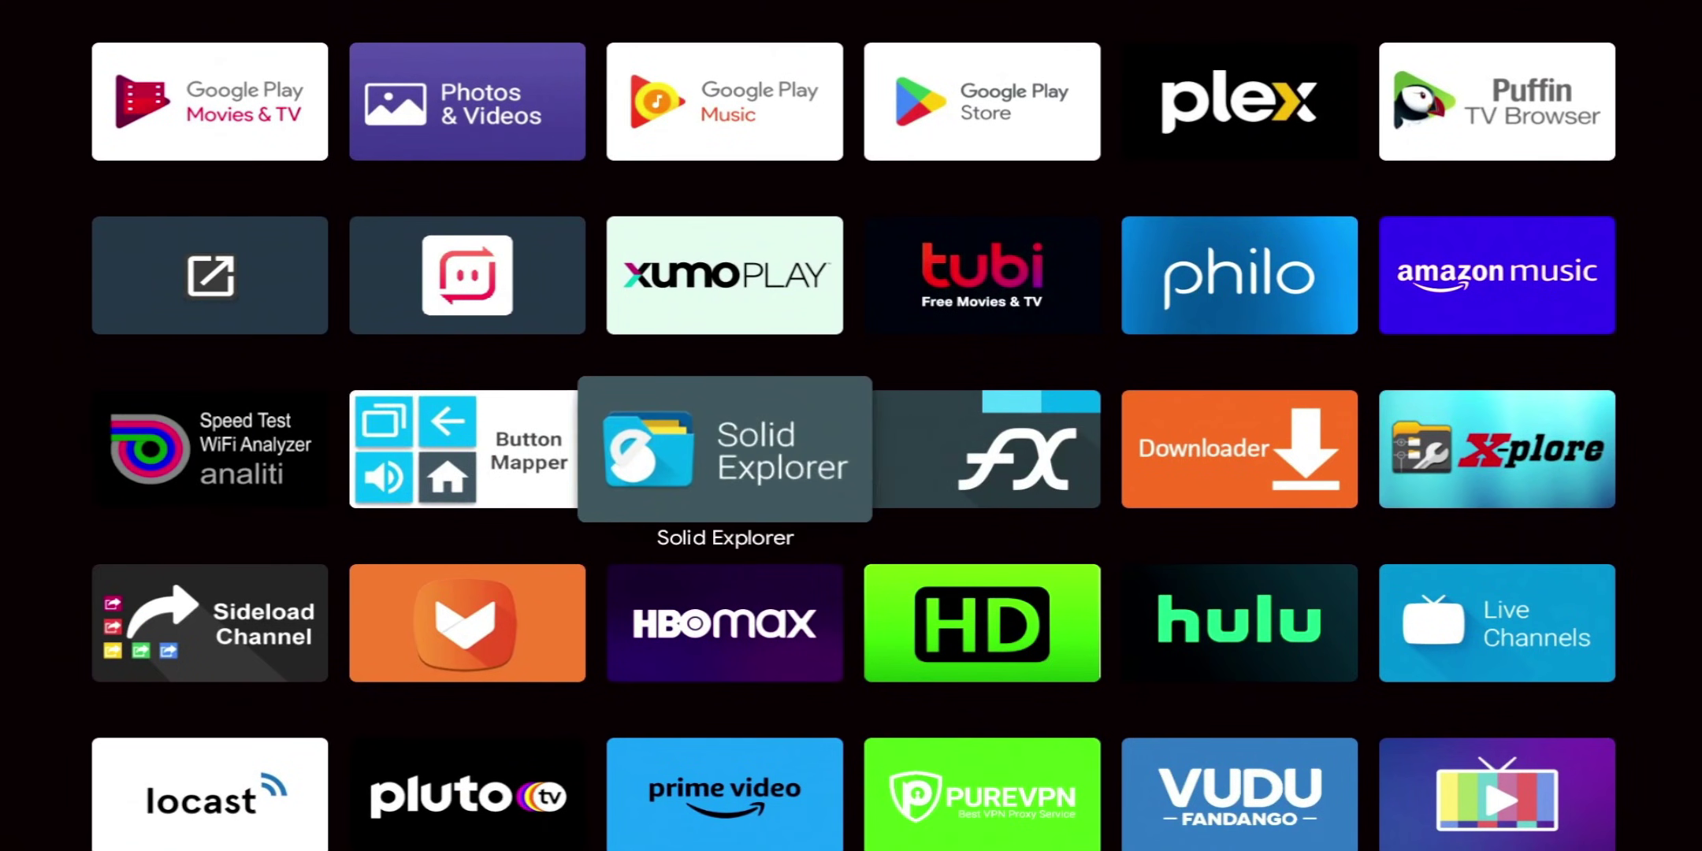
pyautogui.press('Right')
pyautogui.press('Right')
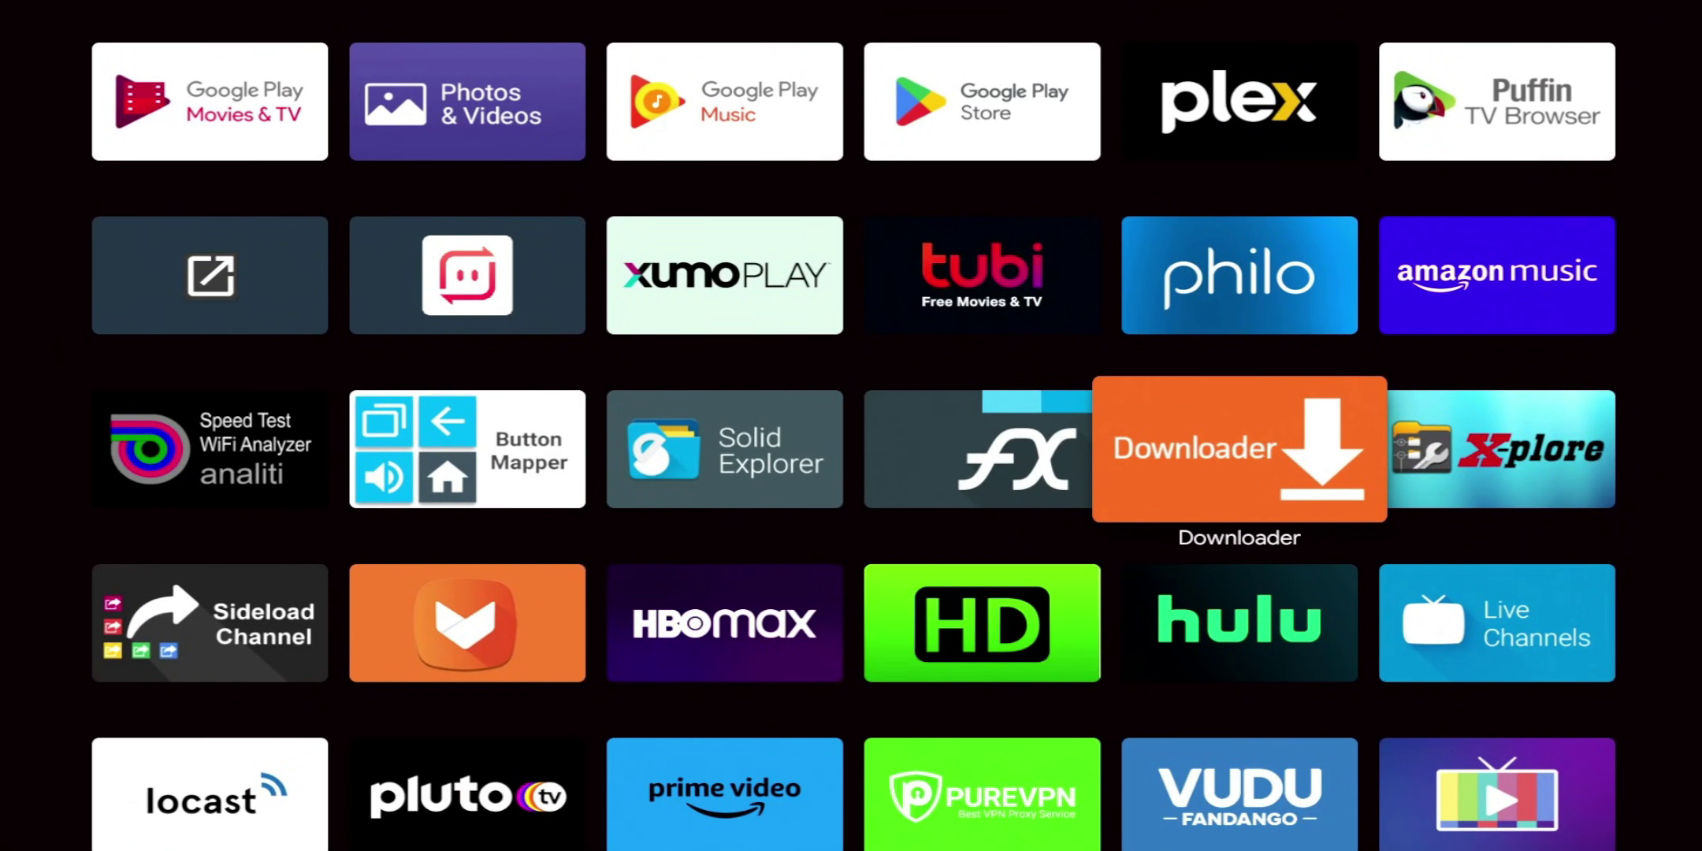
pyautogui.press('Return')
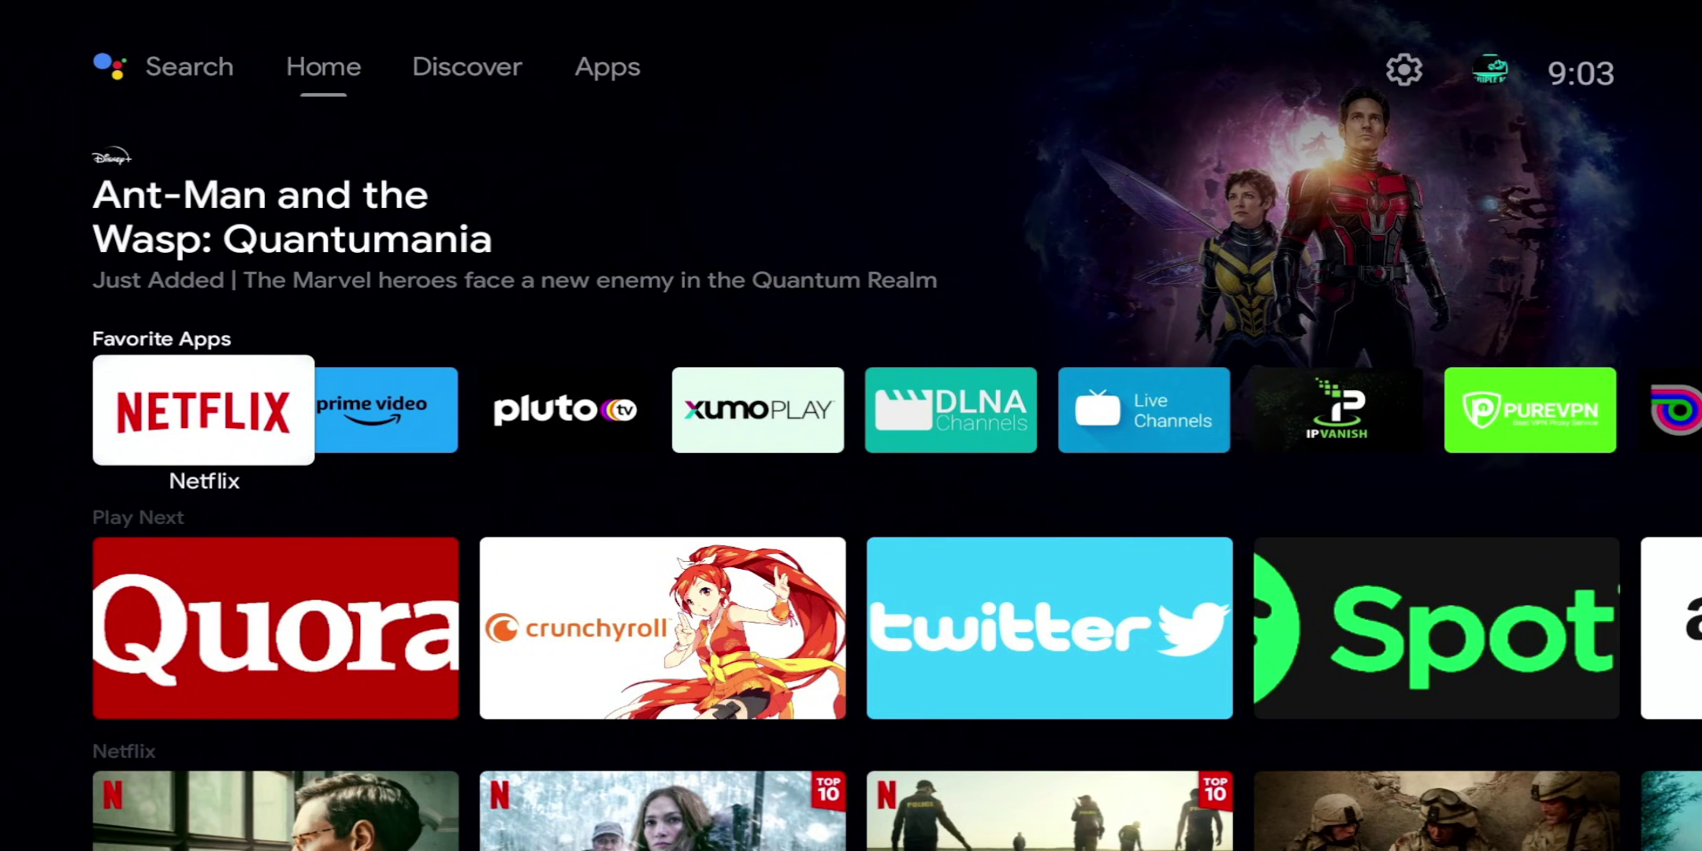
pyautogui.press('Right')
pyautogui.press('Right')
pyautogui.press('Right')
pyautogui.press('Right')
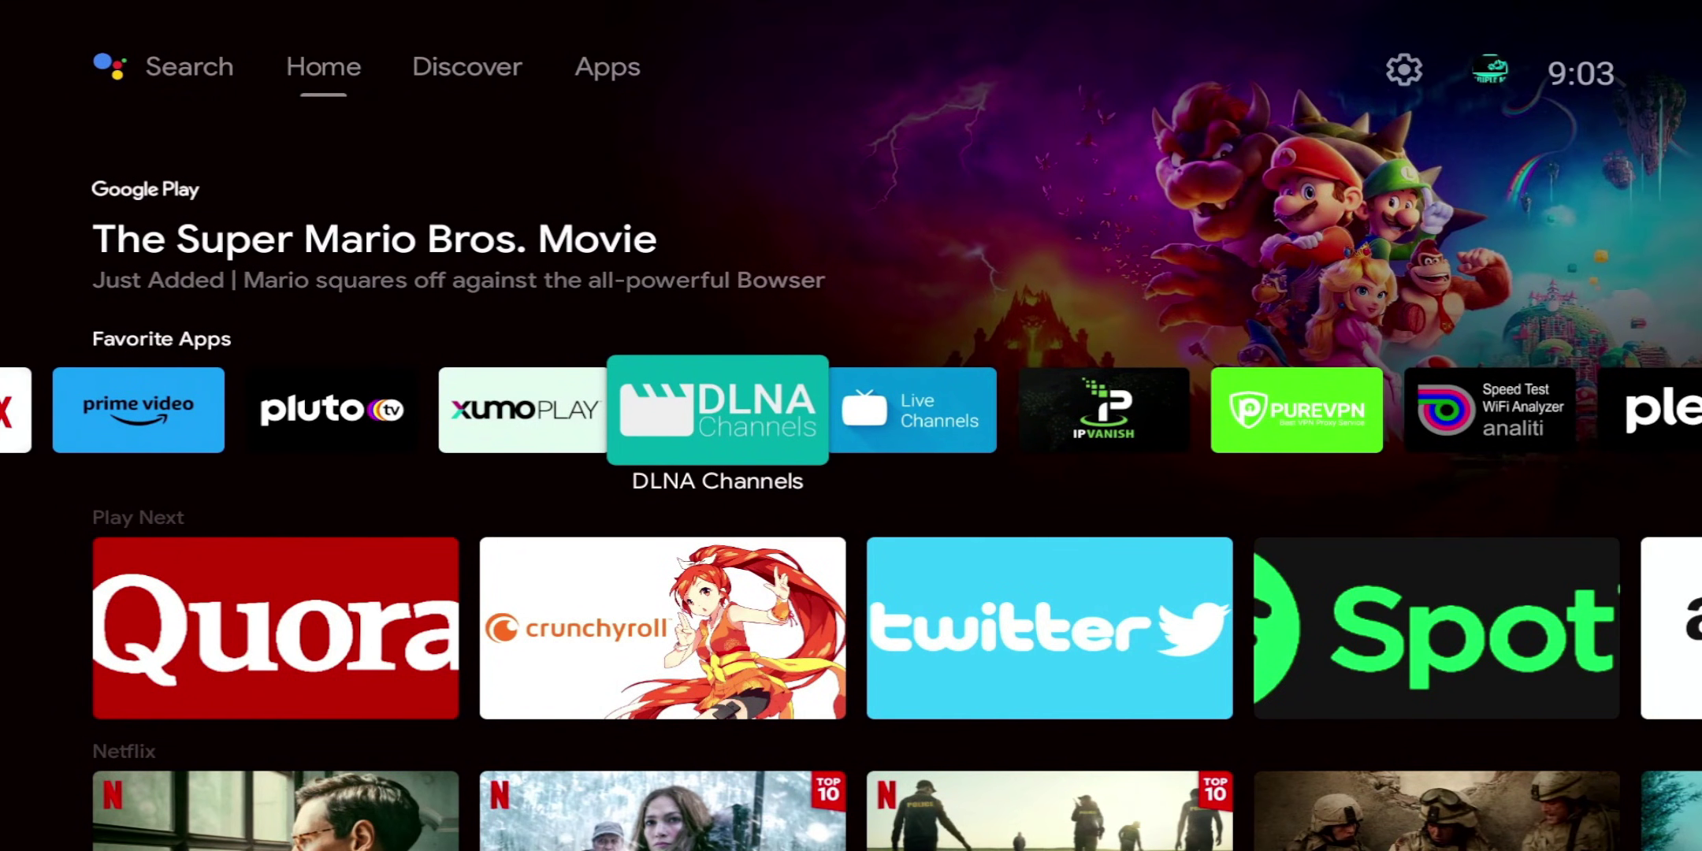
pyautogui.press('Right')
pyautogui.press('Right')
pyautogui.press('Right')
pyautogui.press('Right')
pyautogui.press('Right')
pyautogui.press('Right')
pyautogui.press('Right')
pyautogui.press('Right')
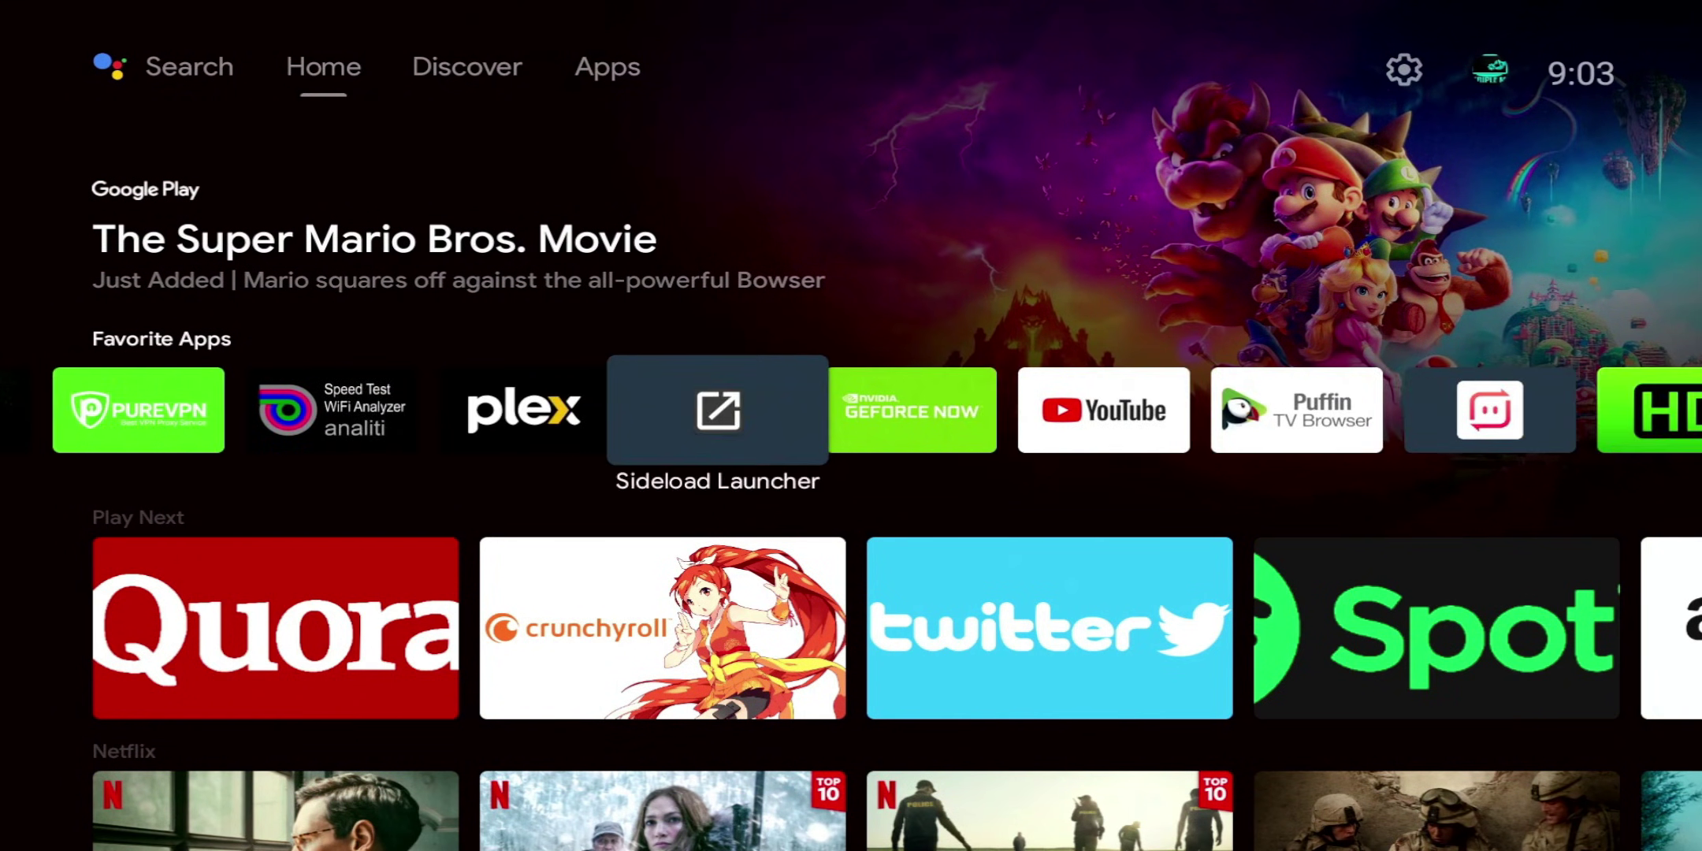
pyautogui.press('Right')
pyautogui.press('Right')
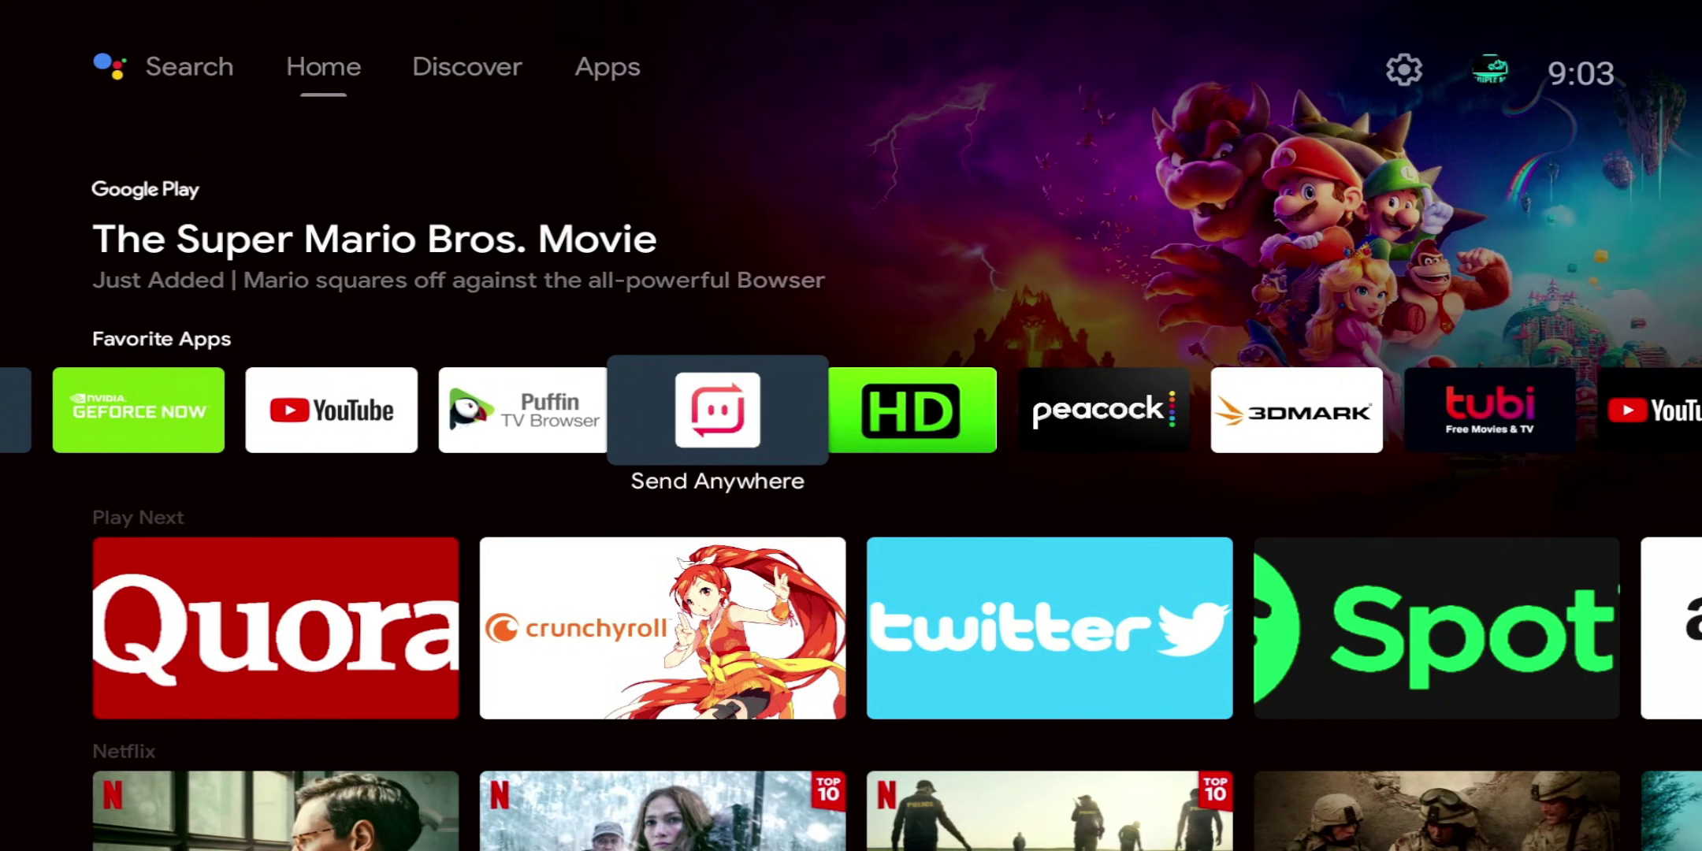
pyautogui.press('Right')
pyautogui.press('Right')
pyautogui.press('Right')
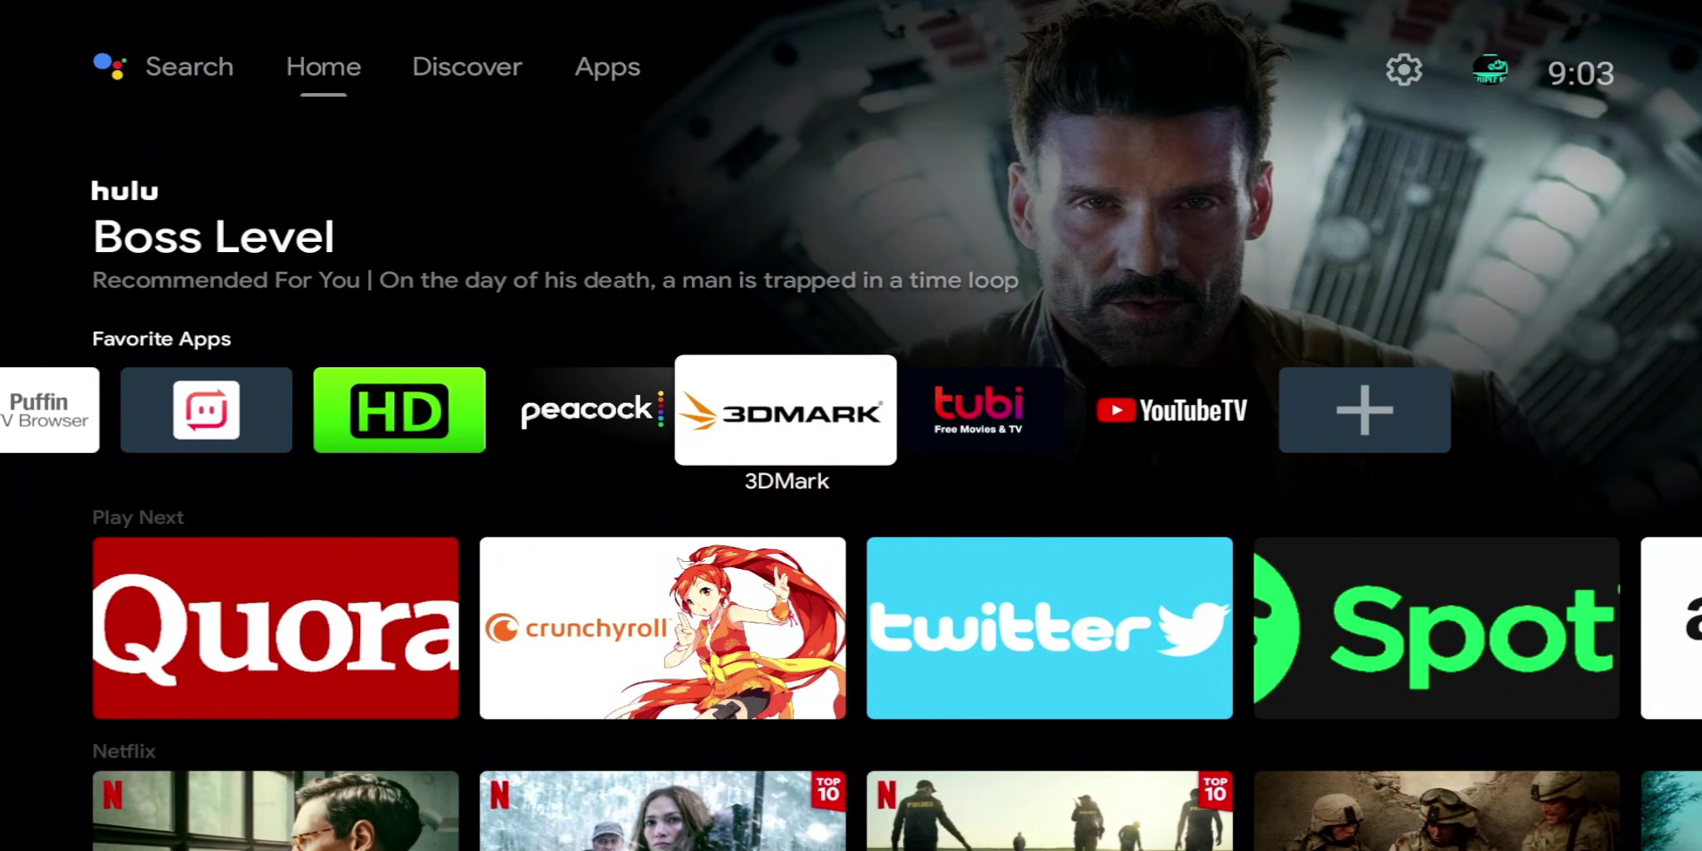
pyautogui.press('XF86AudioRaiseVolume')
pyautogui.press('Left')
pyautogui.press('Left')
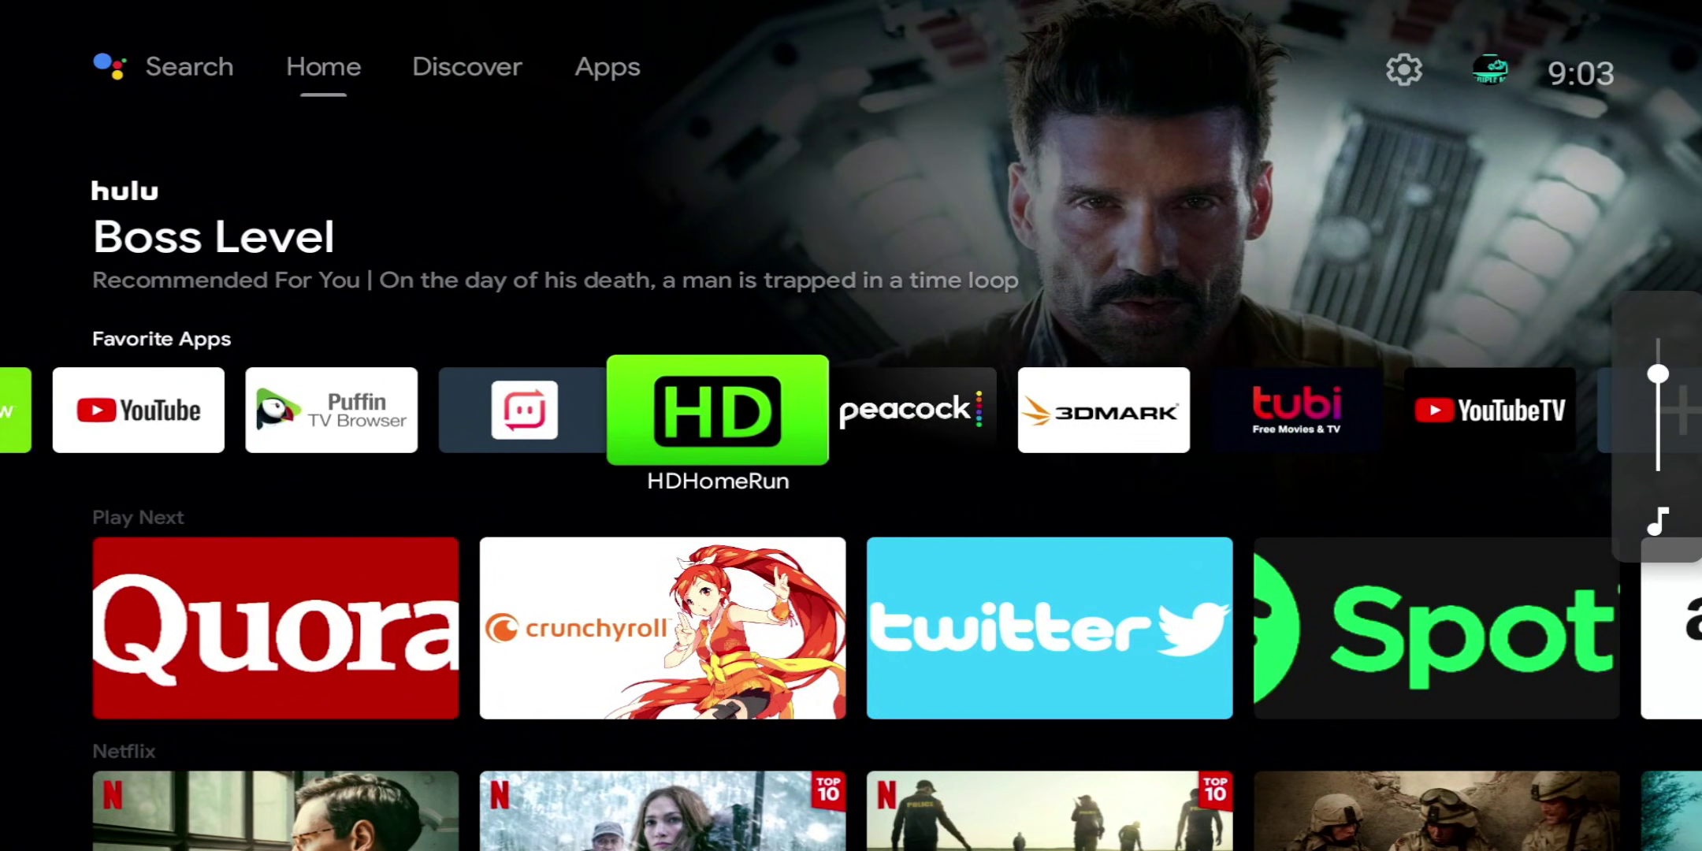
pyautogui.press('Left')
pyautogui.press('Left')
pyautogui.press('Left')
pyautogui.press('Left')
pyautogui.press('Left')
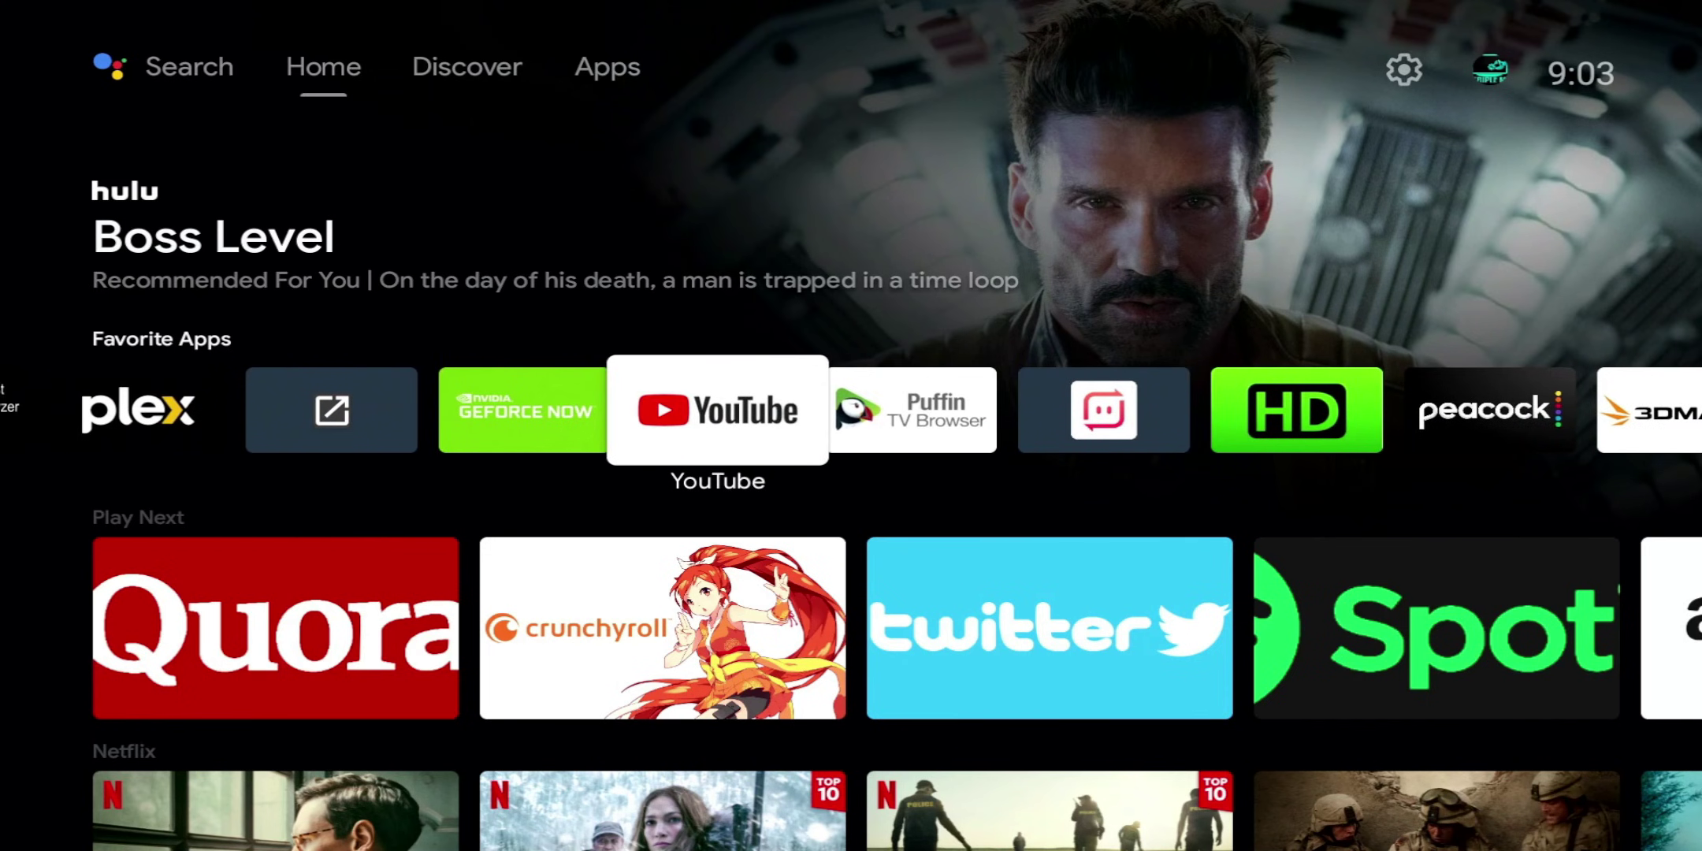
pyautogui.press('XF86AudioRaiseVolume')
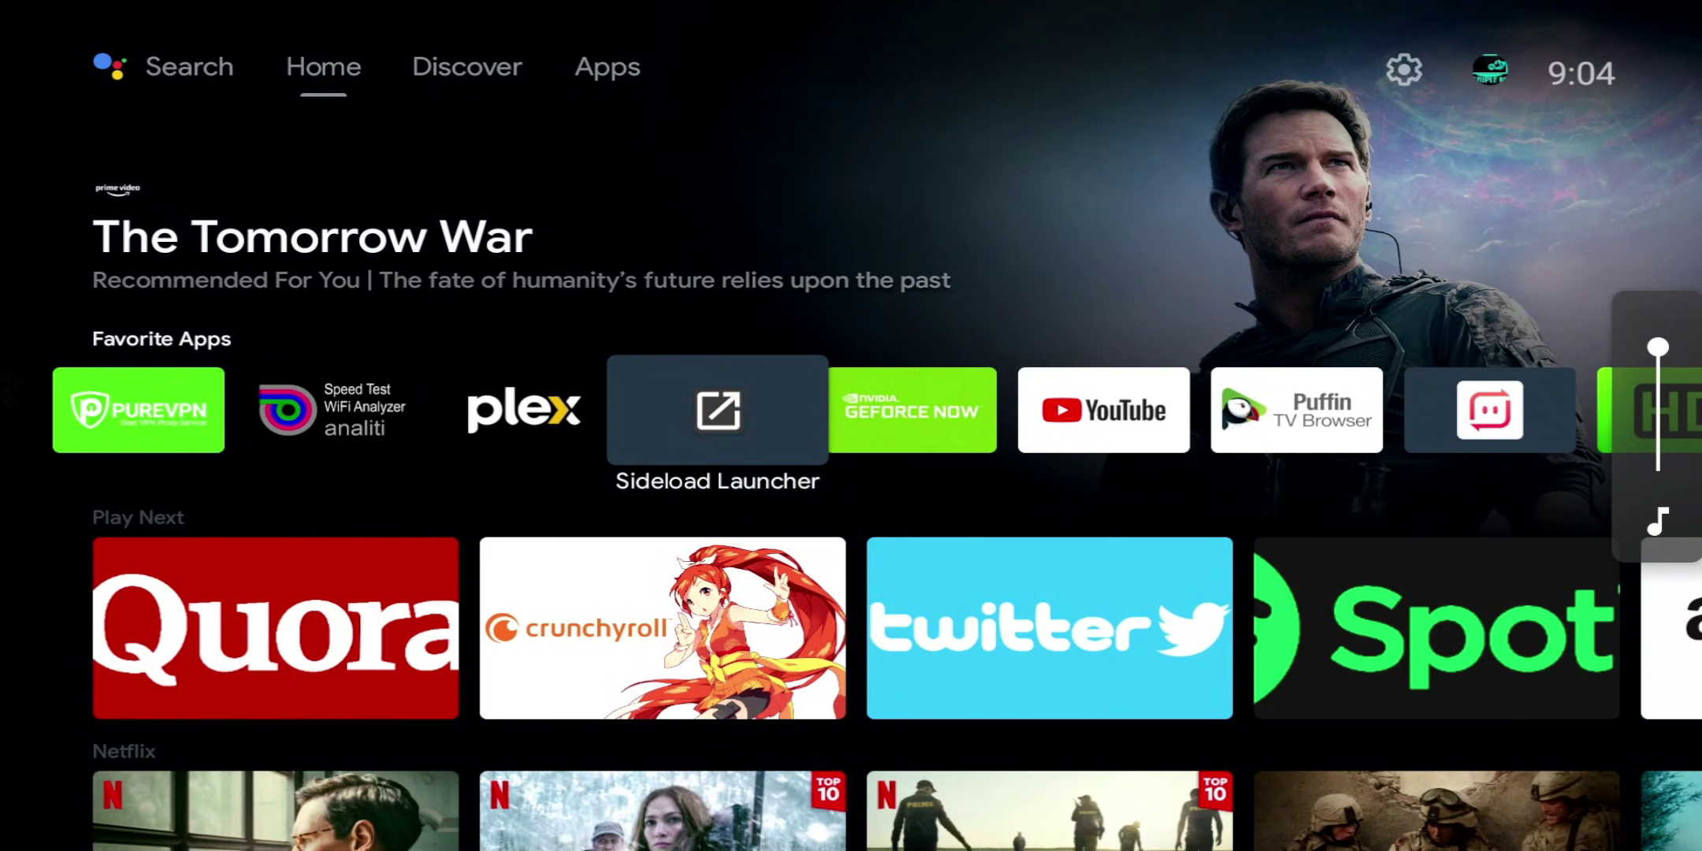
pyautogui.press('Left')
pyautogui.press('Left')
pyautogui.press('Left')
pyautogui.press('Left')
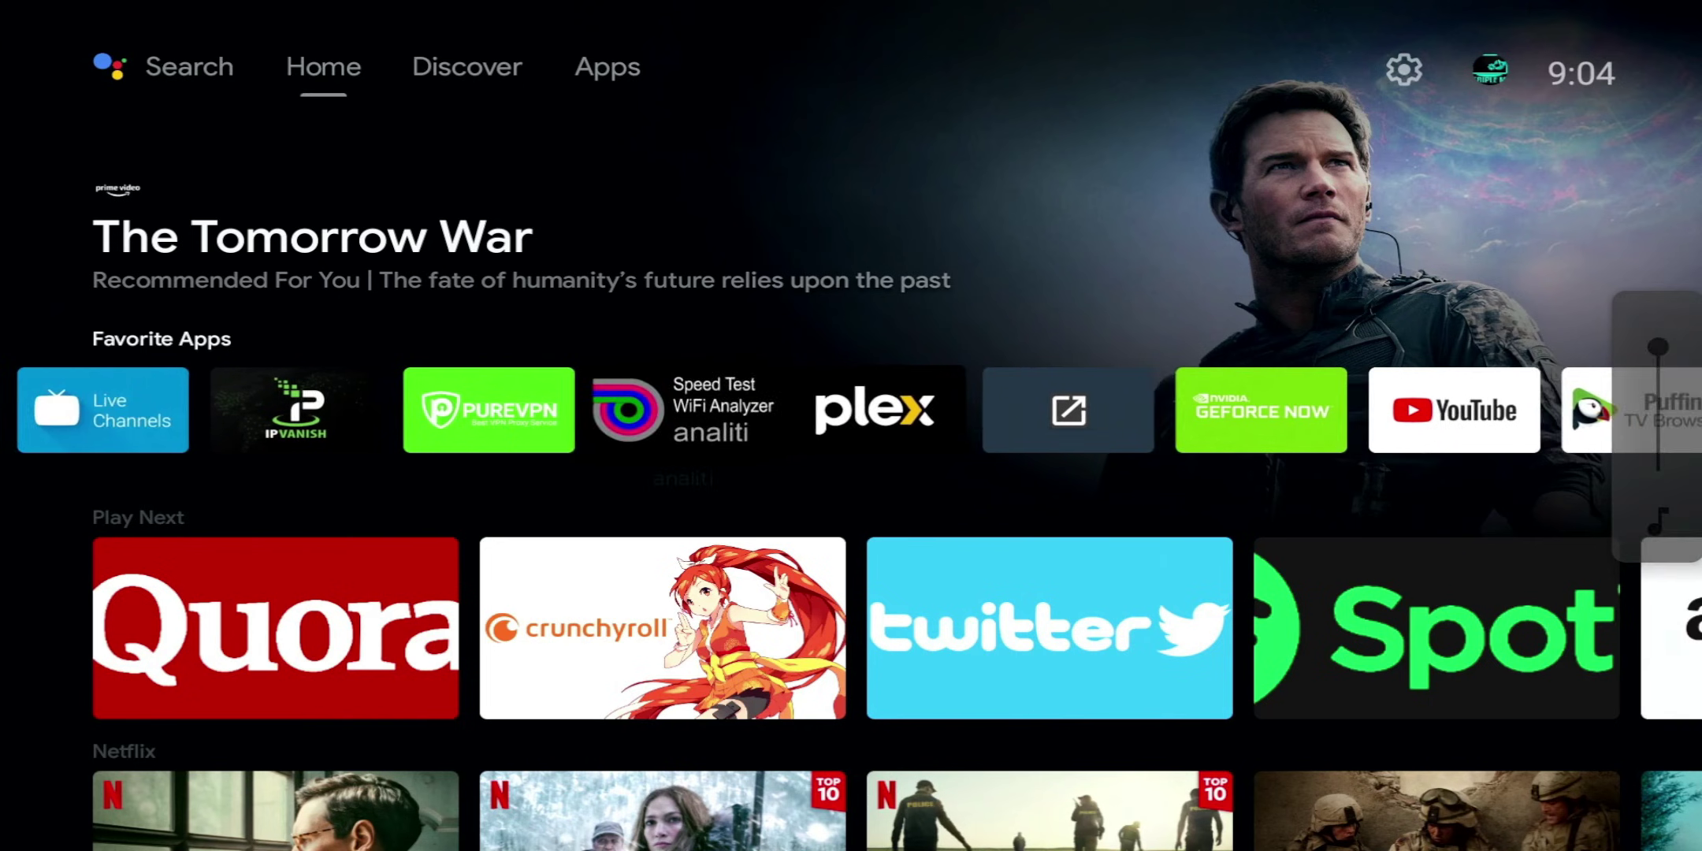
pyautogui.press('Down')
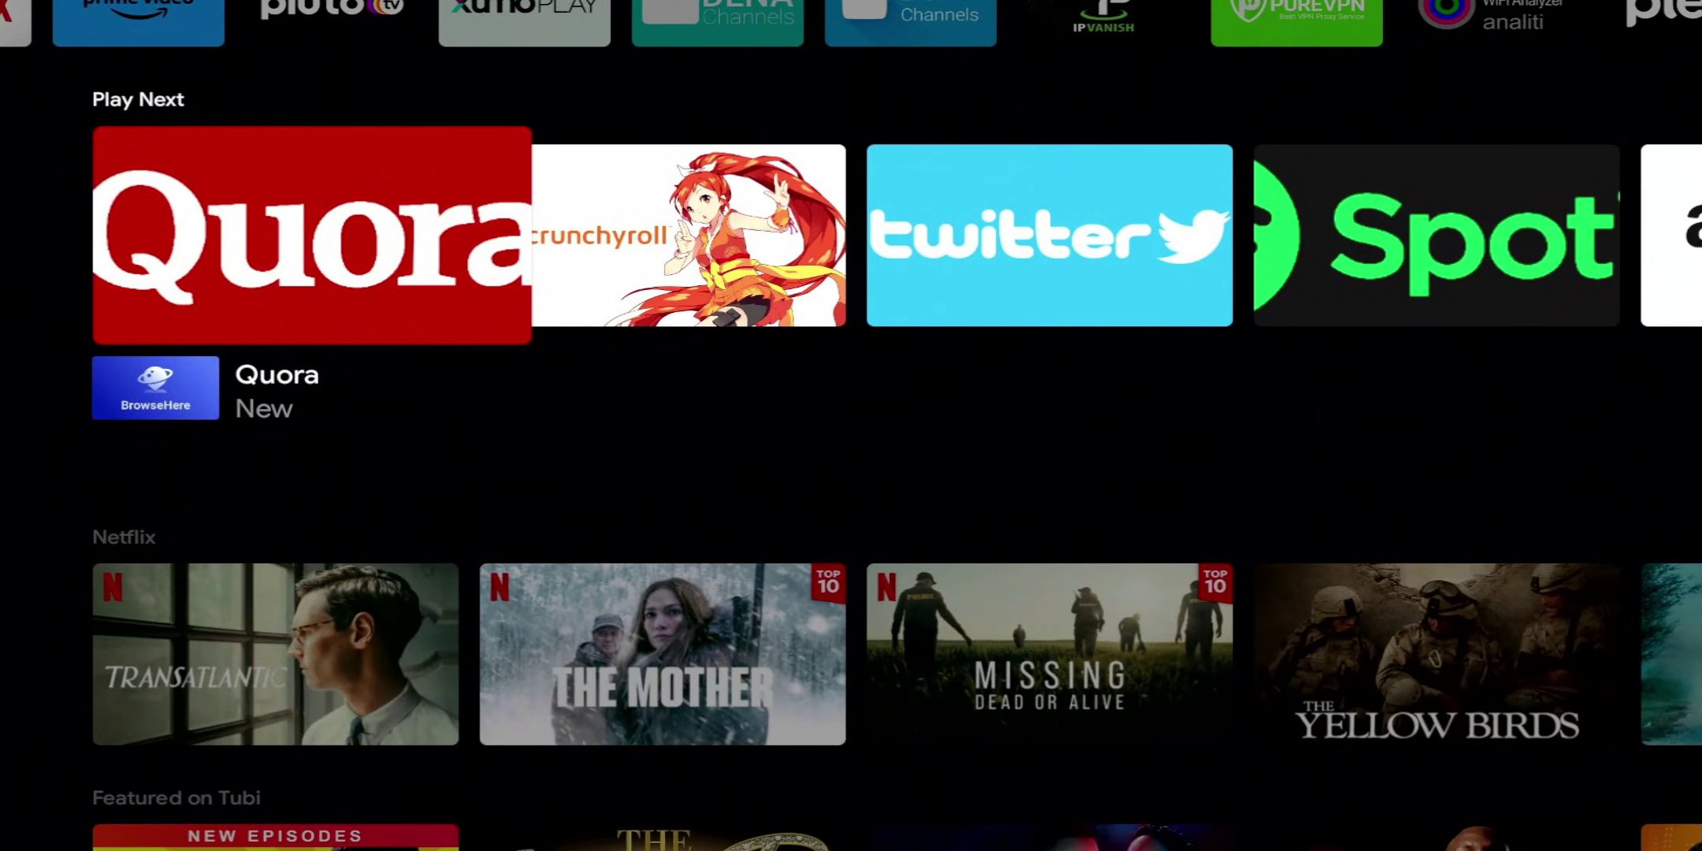
pyautogui.press('Up')
pyautogui.press('Up')
pyautogui.press('Down')
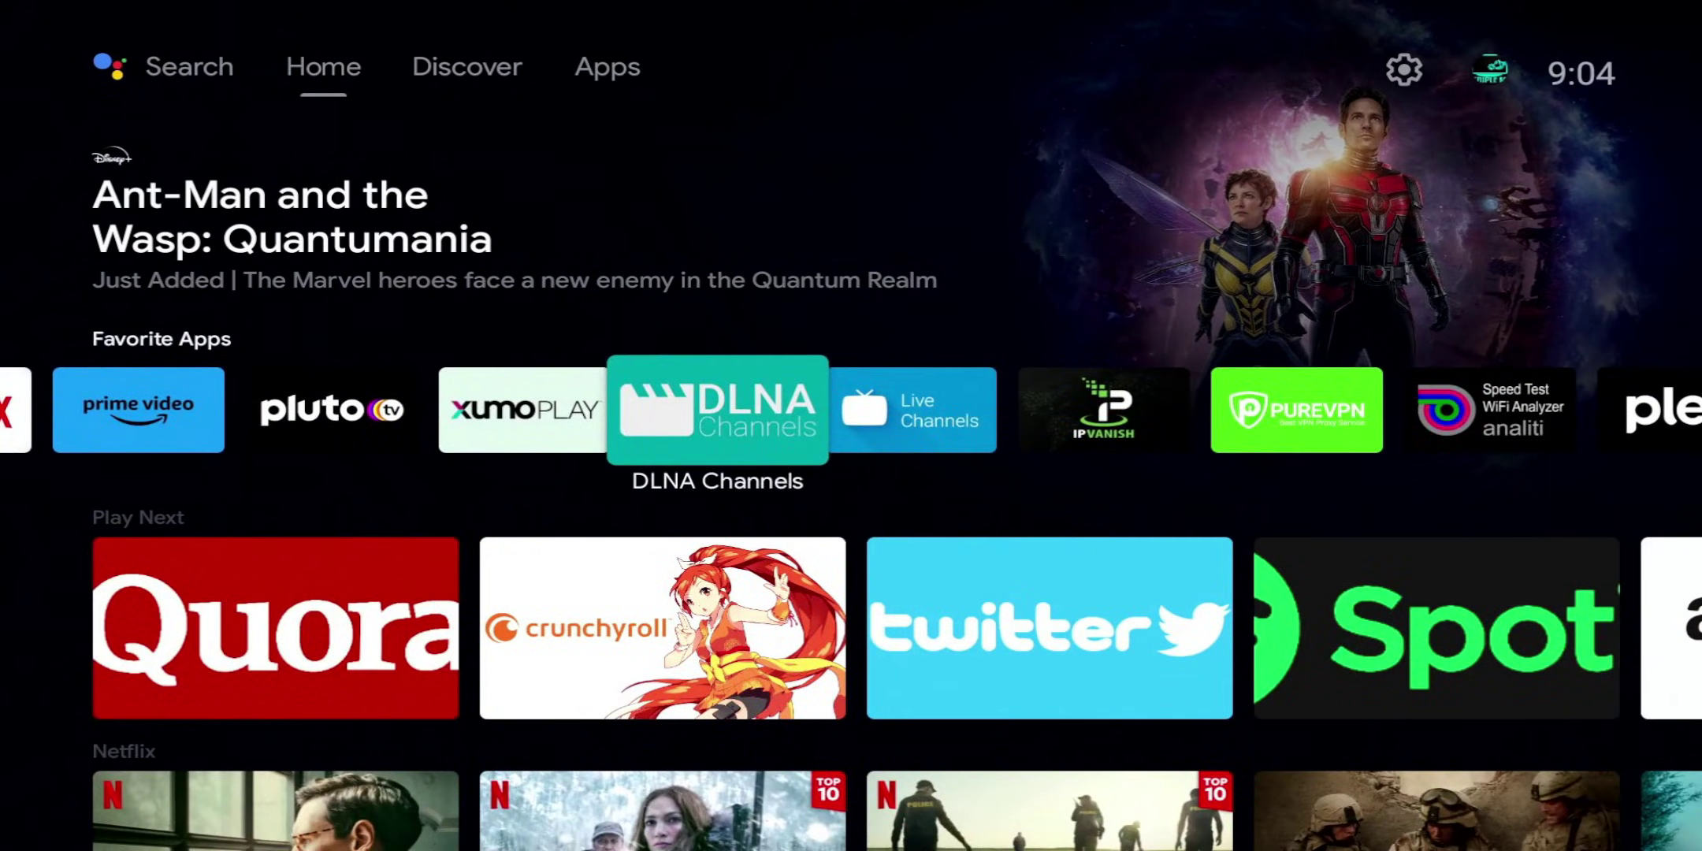
pyautogui.press('Left')
pyautogui.press('Left')
pyautogui.press('Left')
pyautogui.press('Left')
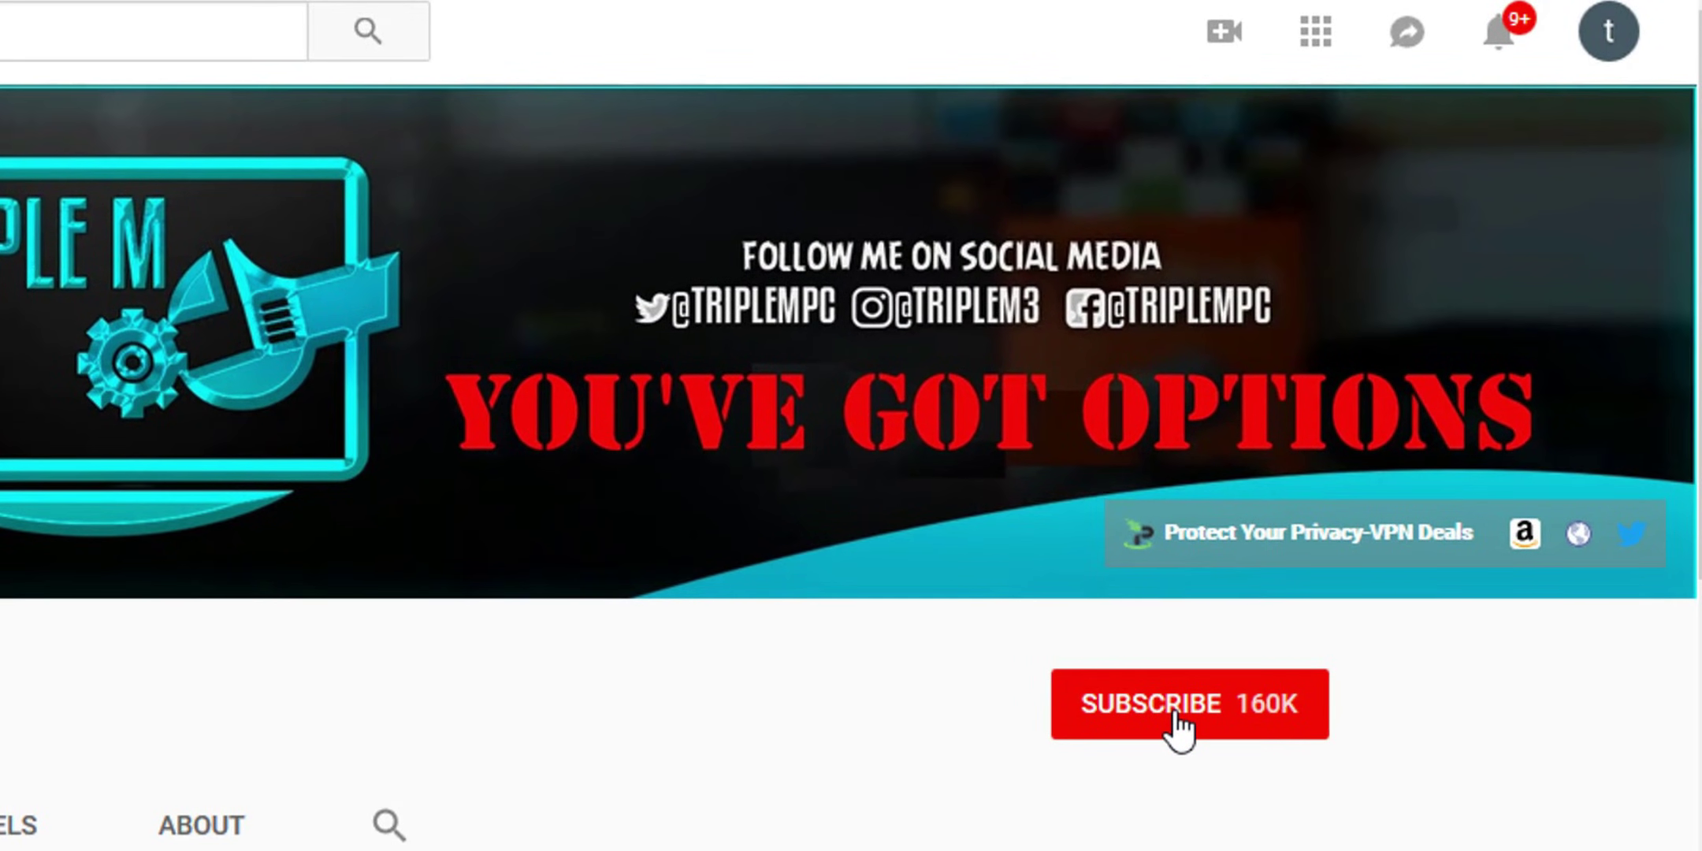
# - Subscribe to the Triple M channel on YouTube and turn on notifications for its new videos
pyautogui.click(1174, 719)
pyautogui.click(1300, 728)
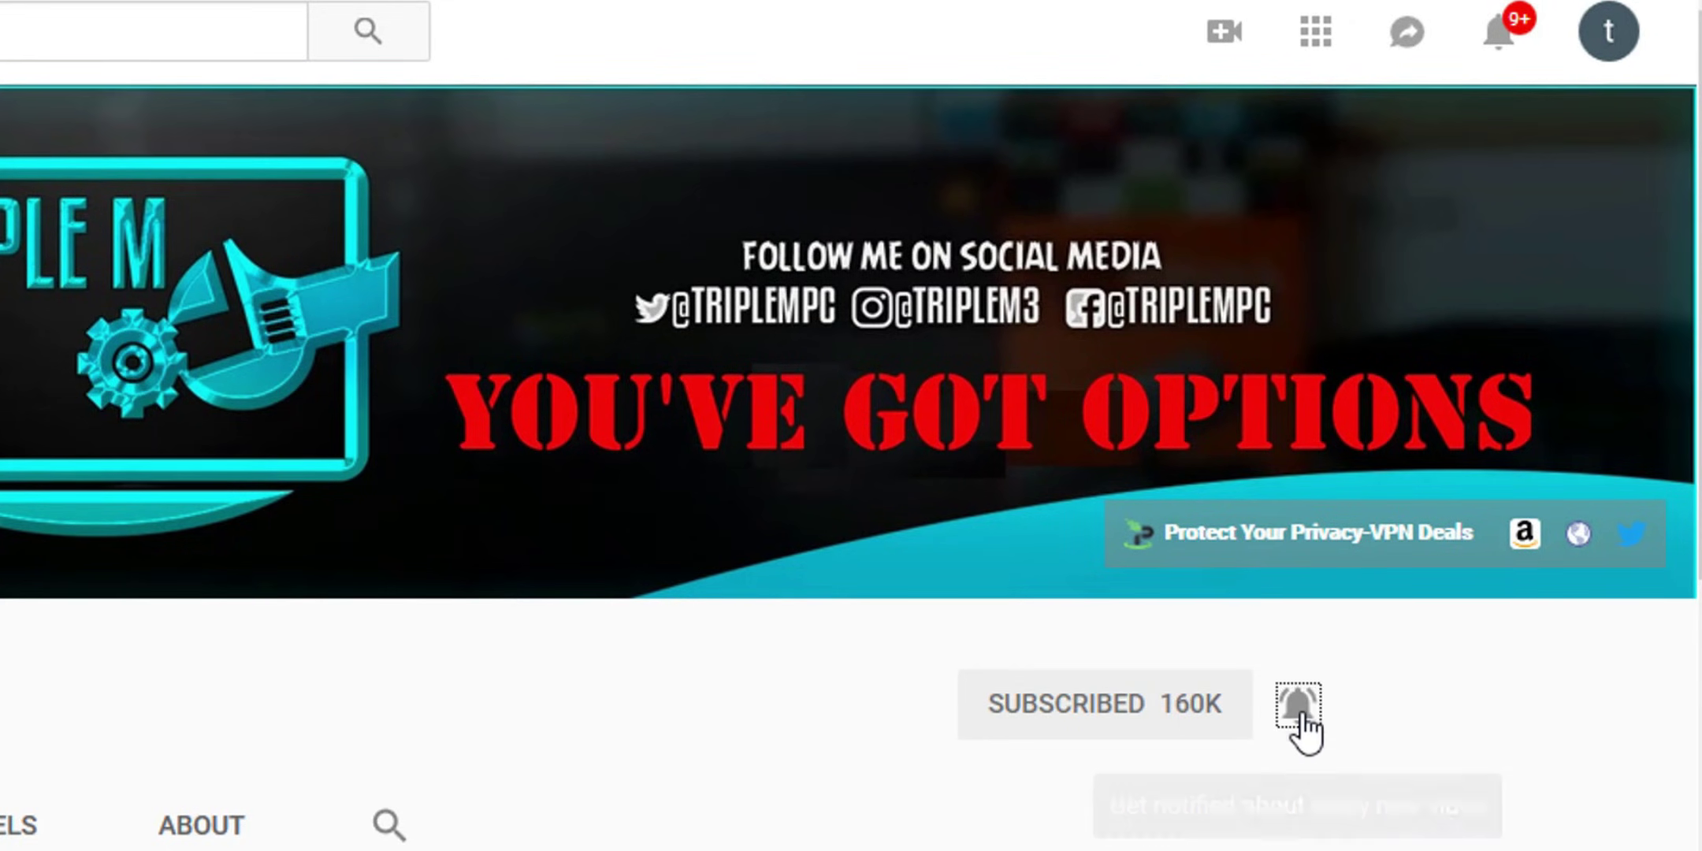